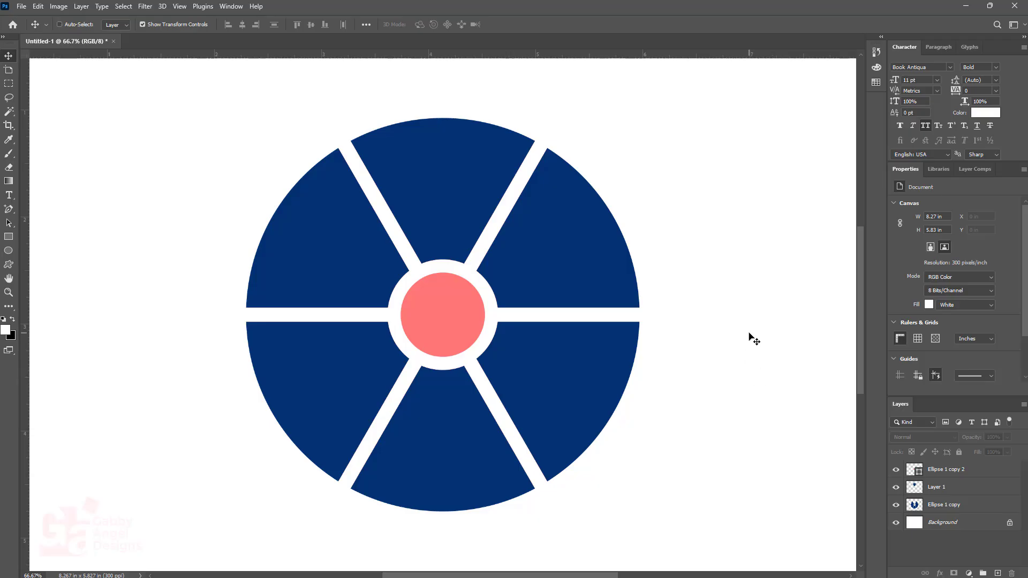
Create a new A5 print document in landscape orientation, 210 x 148 mm at 300 ppi
key("ctrl+minus")
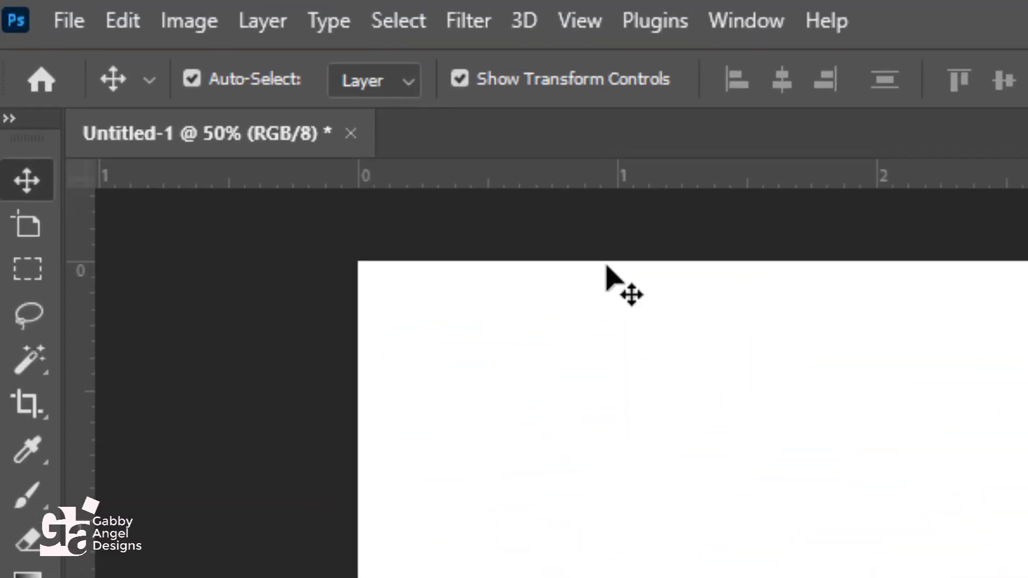
left_click(75, 20)
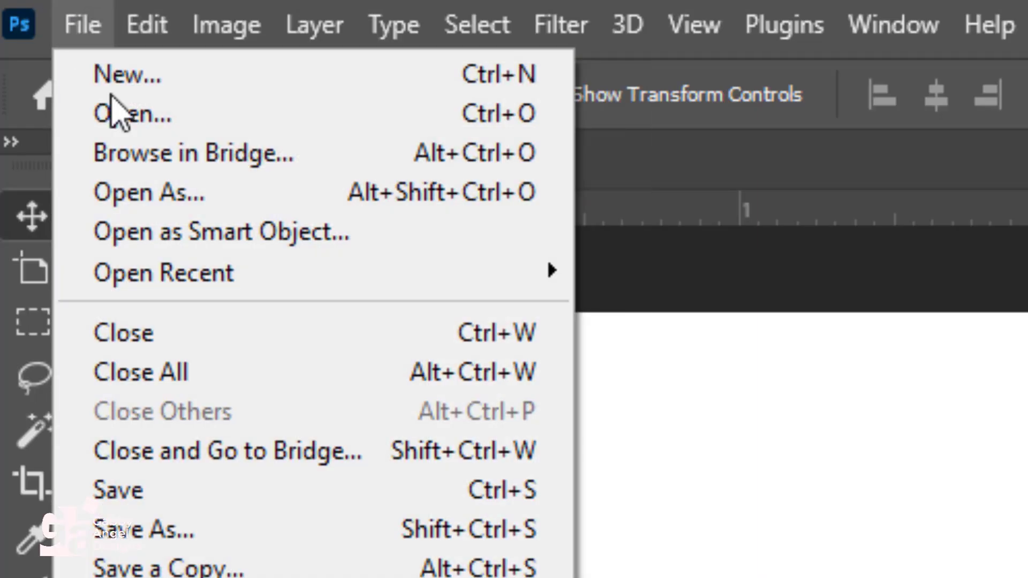
left_click(104, 79)
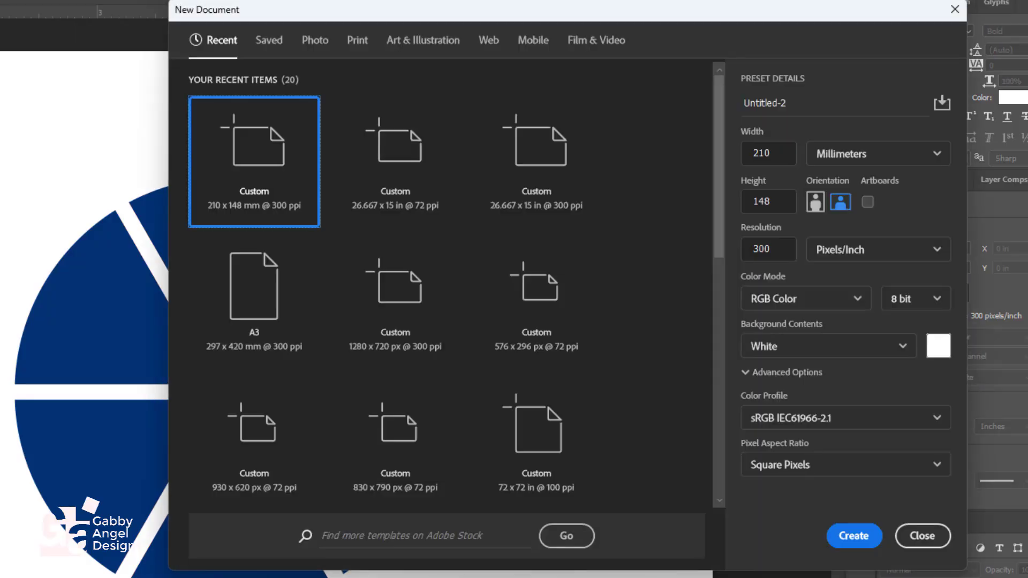
left_click(355, 43)
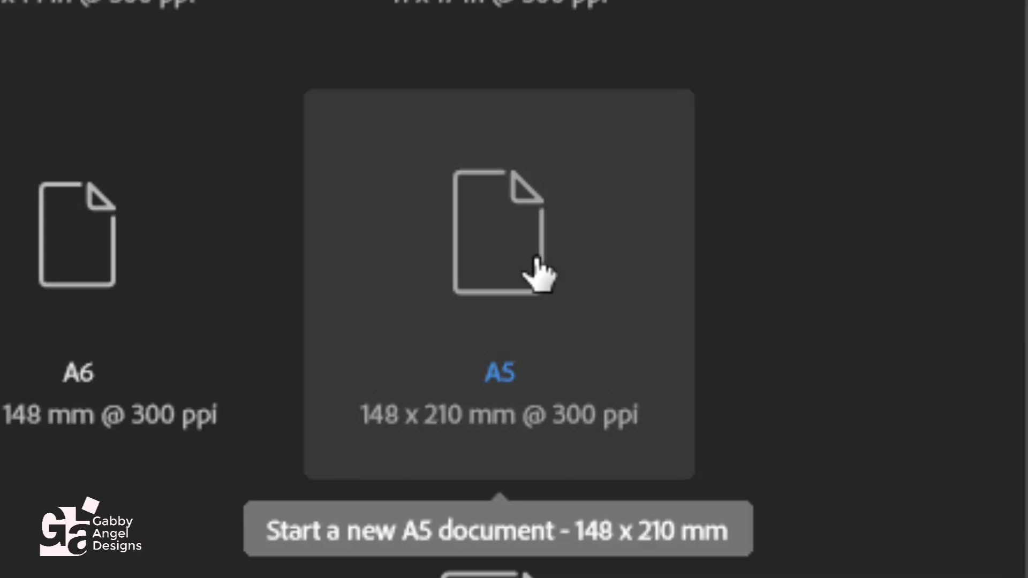
left_click(538, 270)
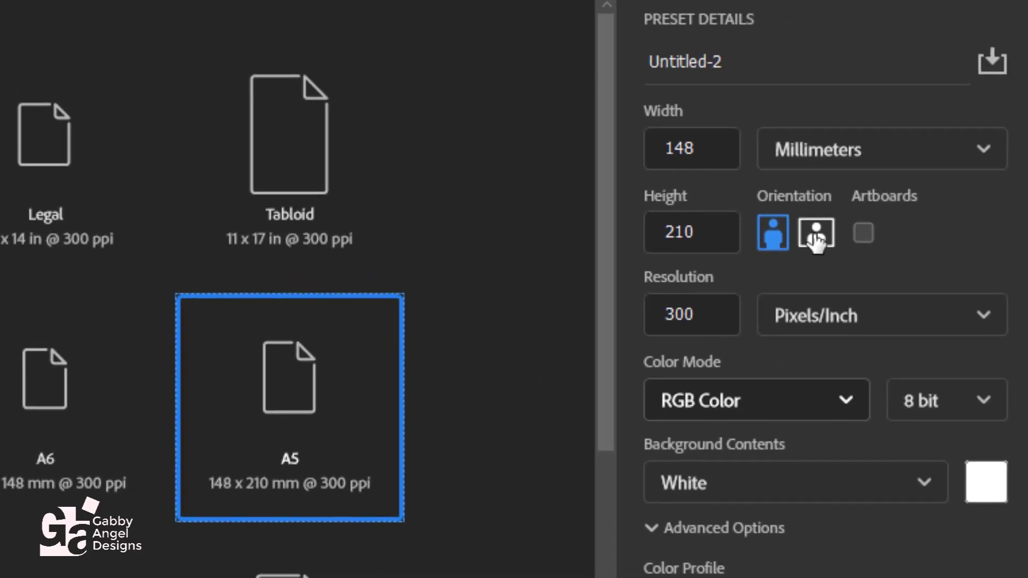
left_click(816, 238)
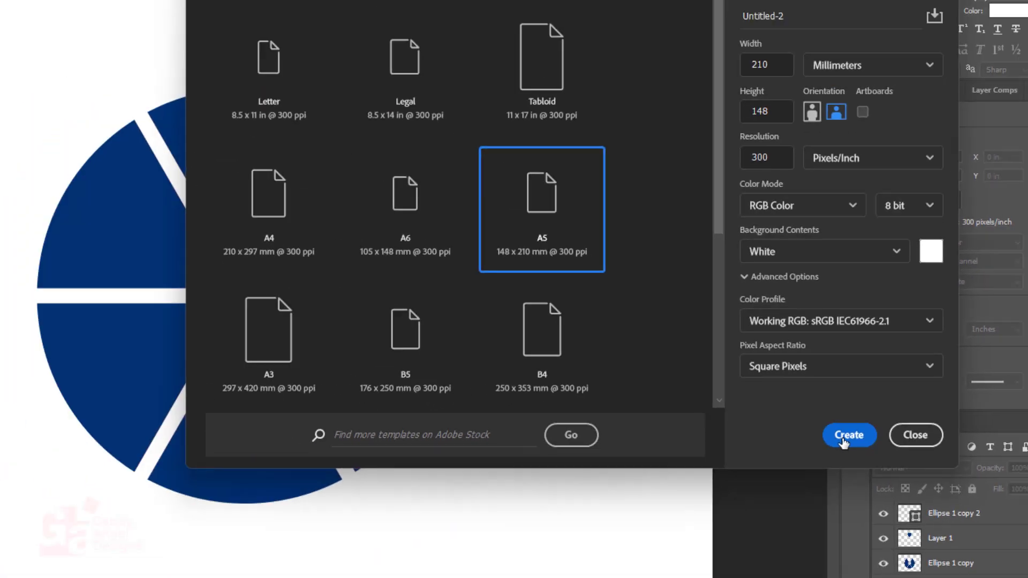
left_click(782, 501)
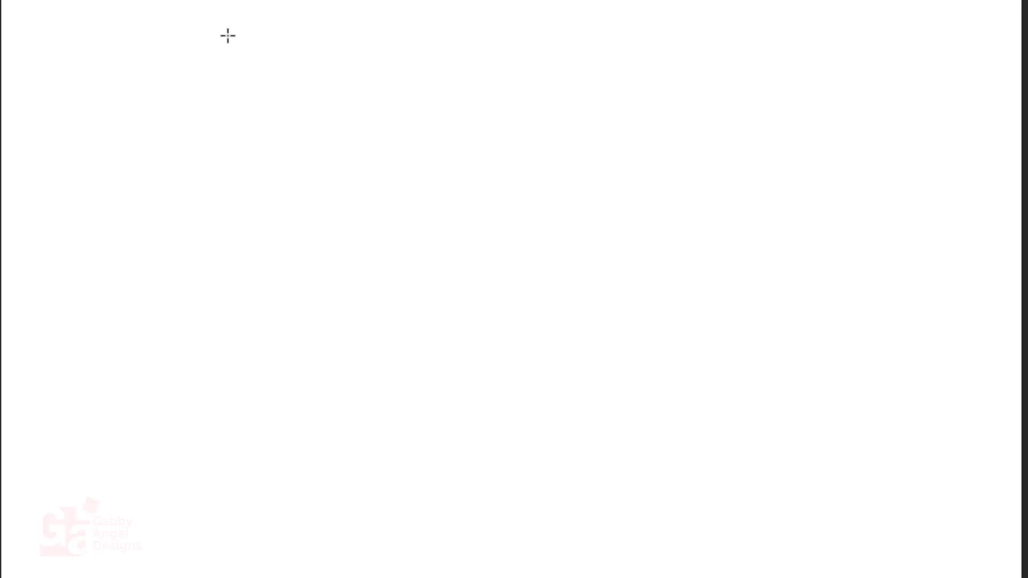
Draw a circle about 4.55 in across on the blank canvas and fill it with dark blue
left_click_drag(228, 36, 789, 577)
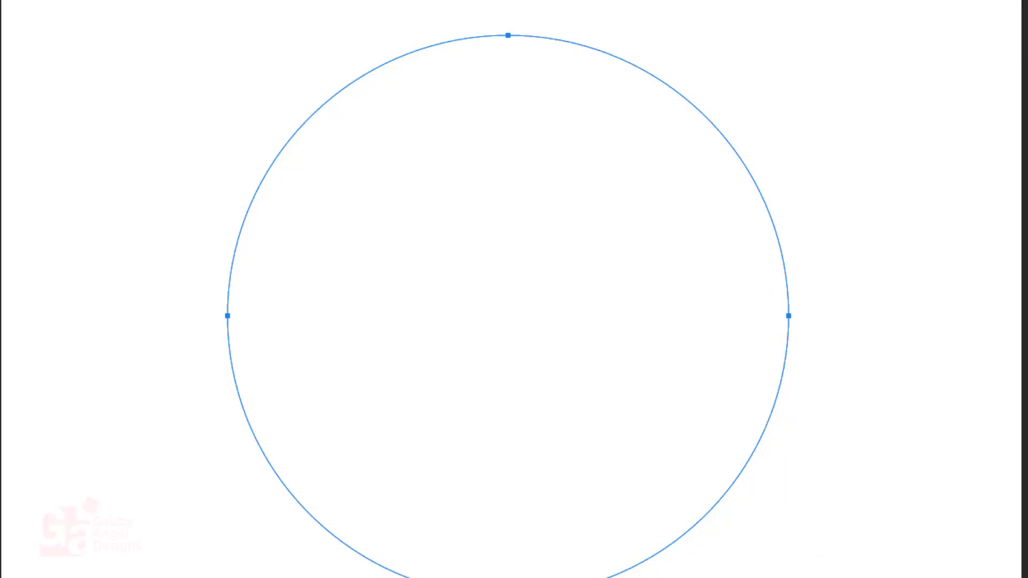
key("v")
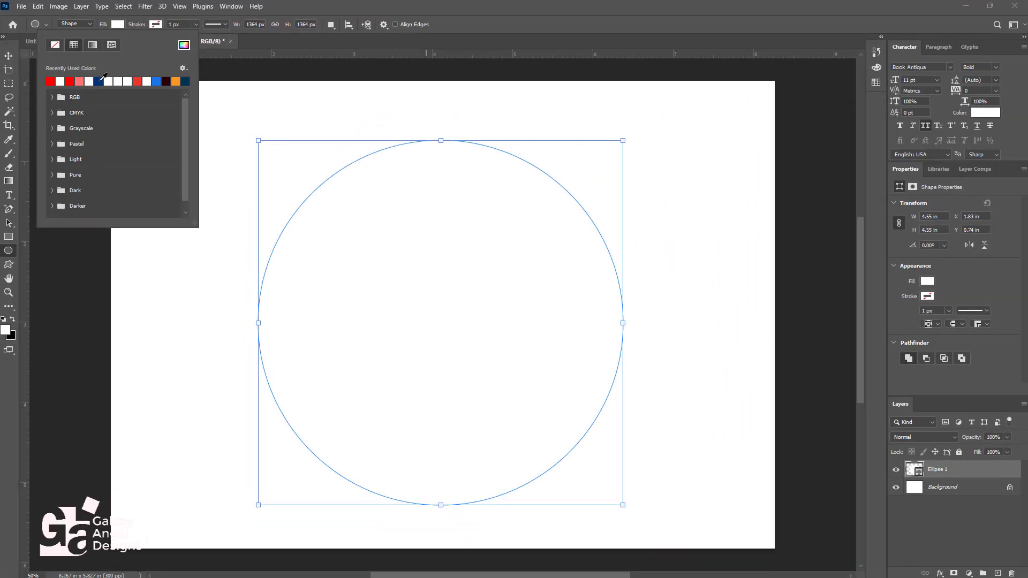
left_click(99, 81)
Center the dark blue circle horizontally and vertically on the canvas, and clear the selection
left_click(8, 57)
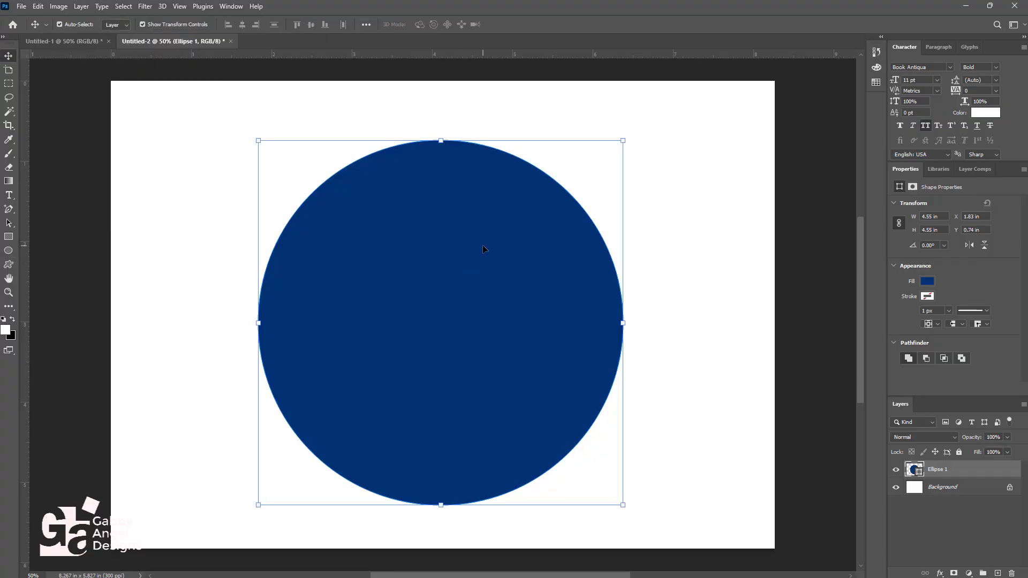
key("ctrl+a")
left_click(242, 24)
left_click(310, 24)
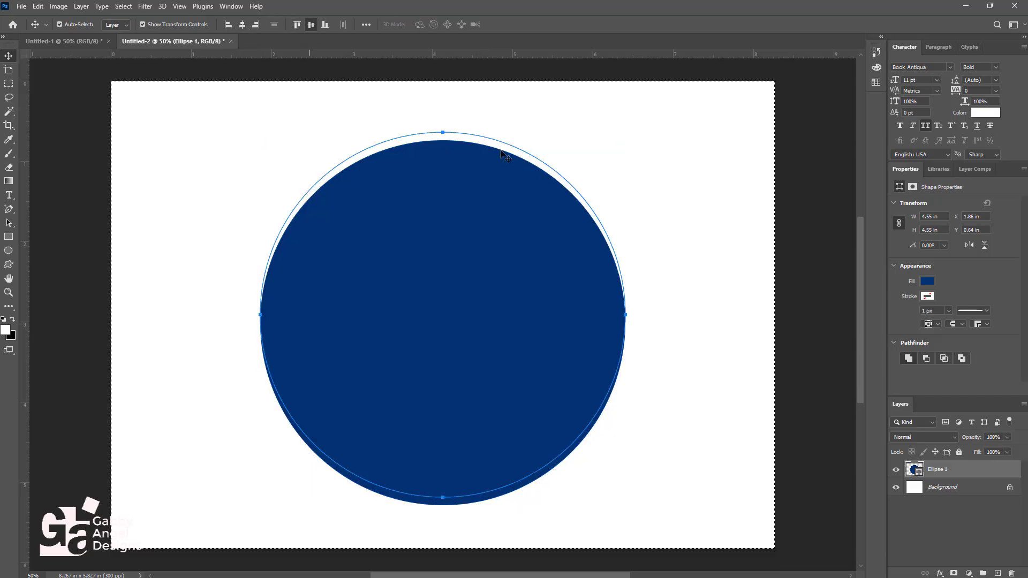
key("ctrl")
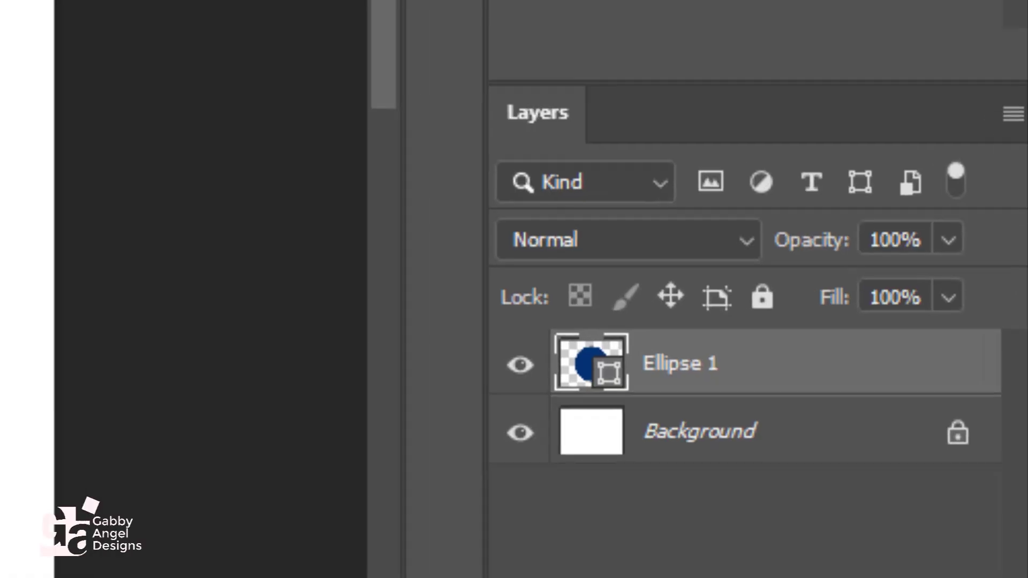
Duplicate the blue circle and scale the copy about its center down to about 1.01 in across
key("ctrl+j")
key("ctrl+t")
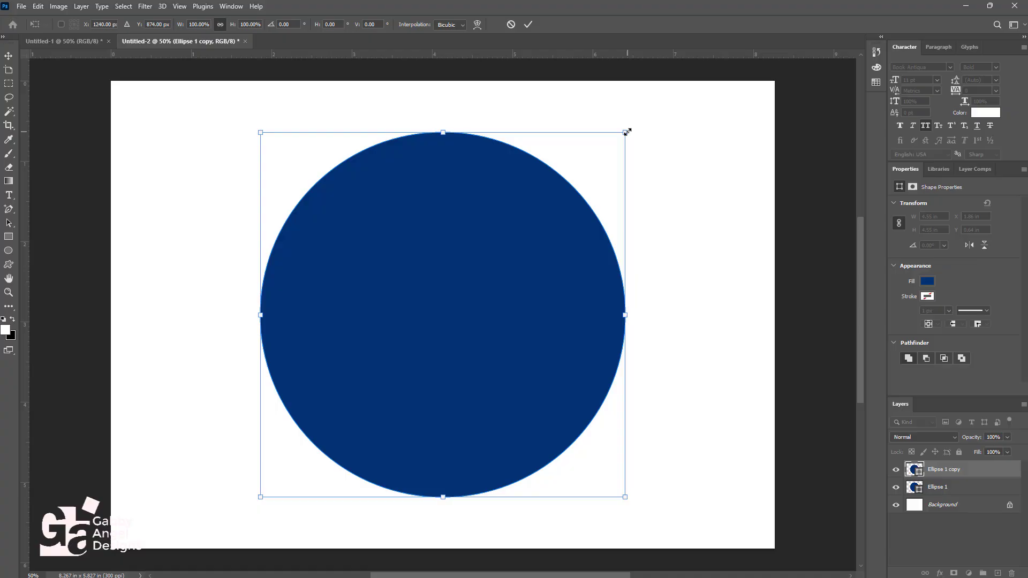
left_click_drag(627, 132, 488, 277)
key("Return")
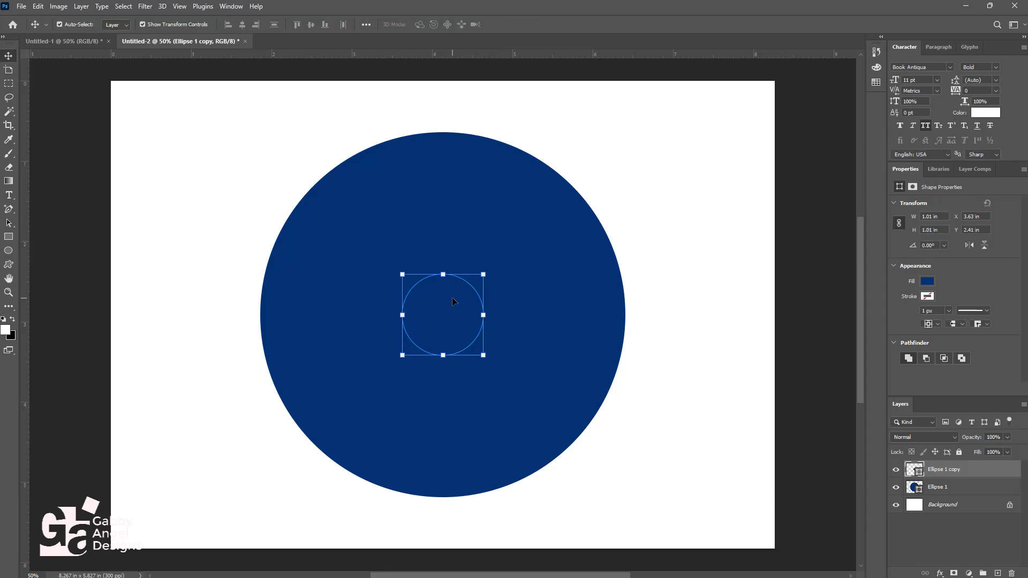
Change the small center circle's fill color to red, ff0000
double_click(915, 470)
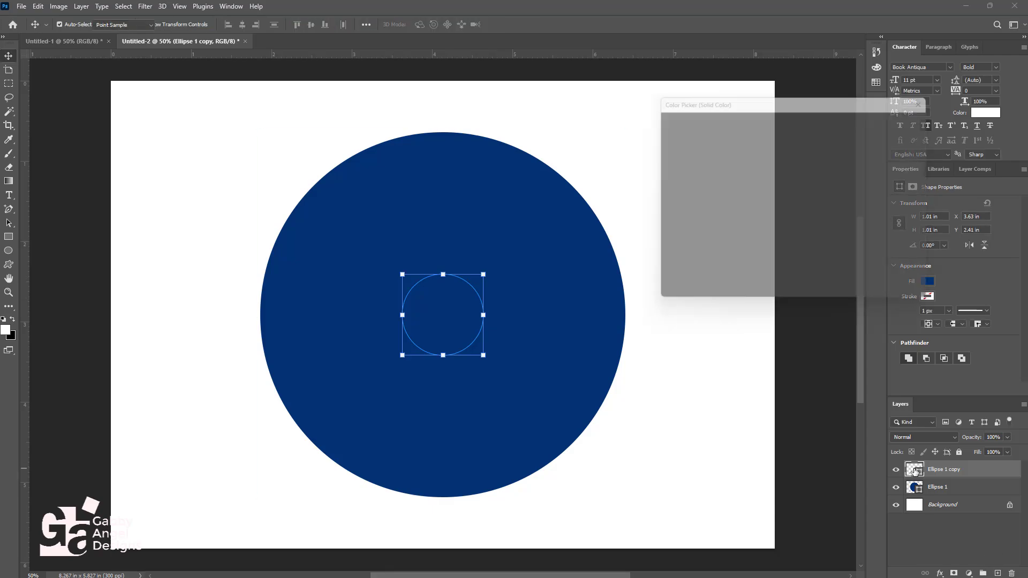
mouse_move(750, 157)
left_mouse_down()
mouse_move(723, 200)
mouse_move(707, 161)
mouse_move(672, 201)
mouse_move(657, 175)
left_mouse_up()
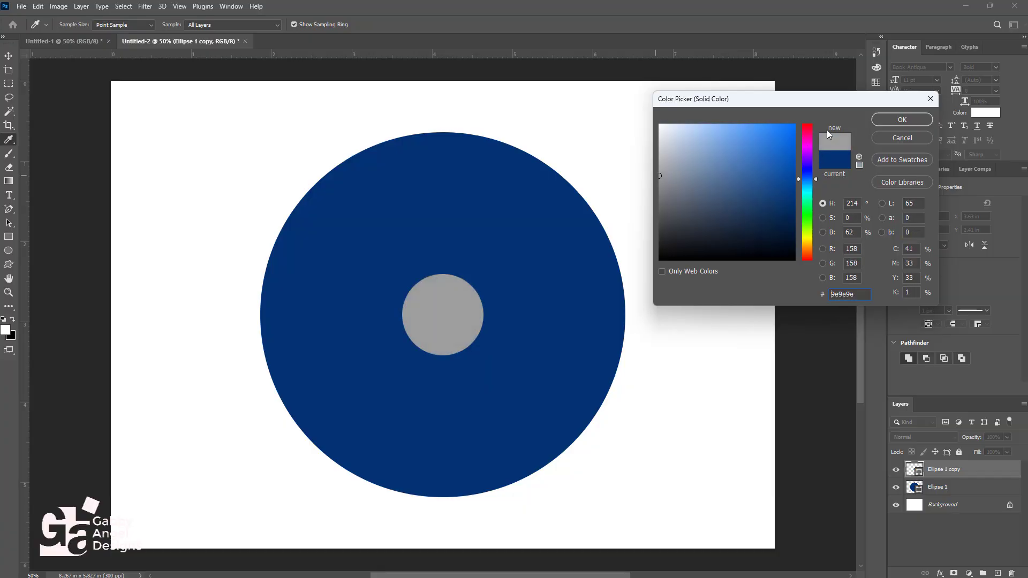
left_click_drag(809, 140, 809, 112)
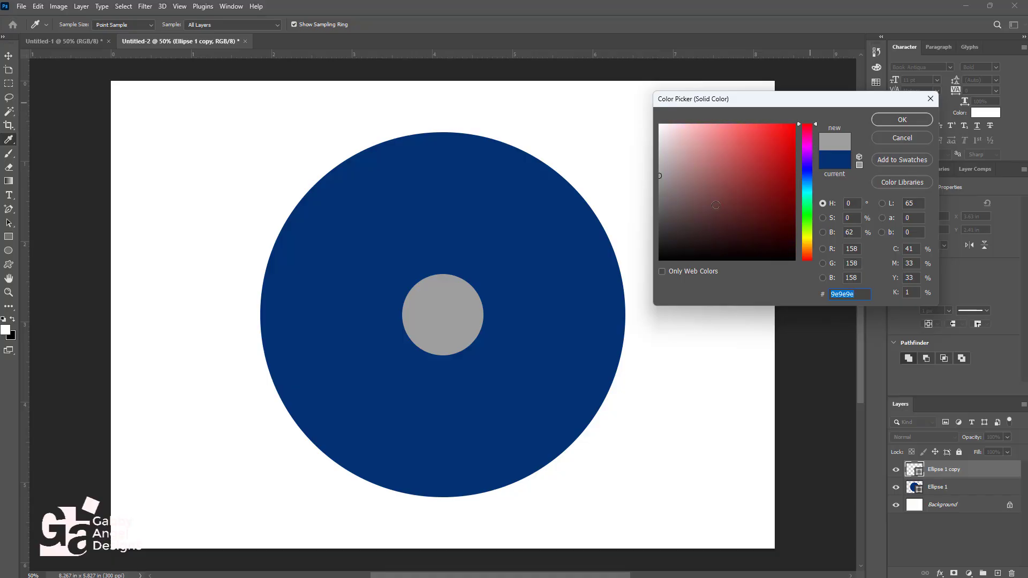
type("ff0000")
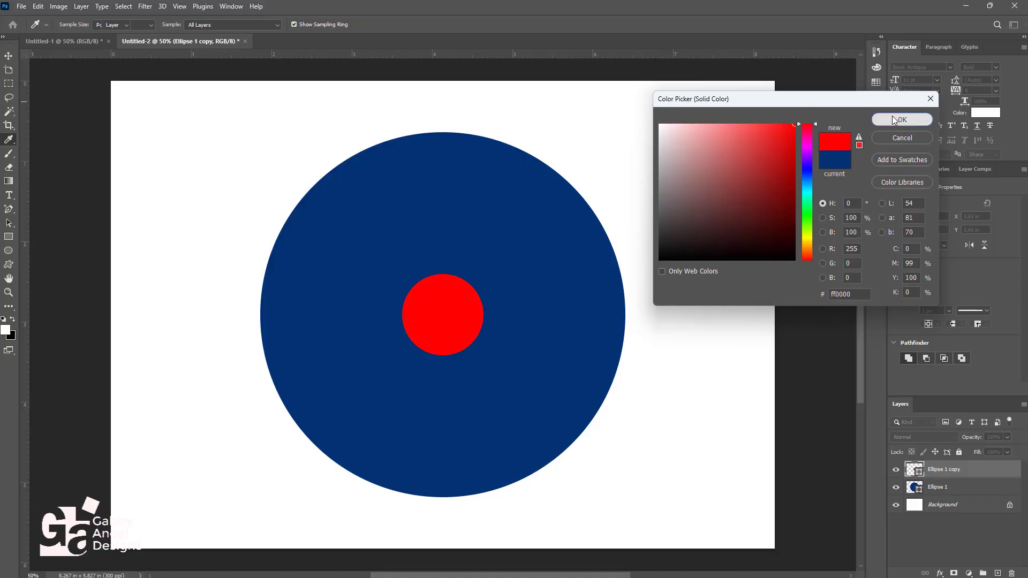
left_click(892, 115)
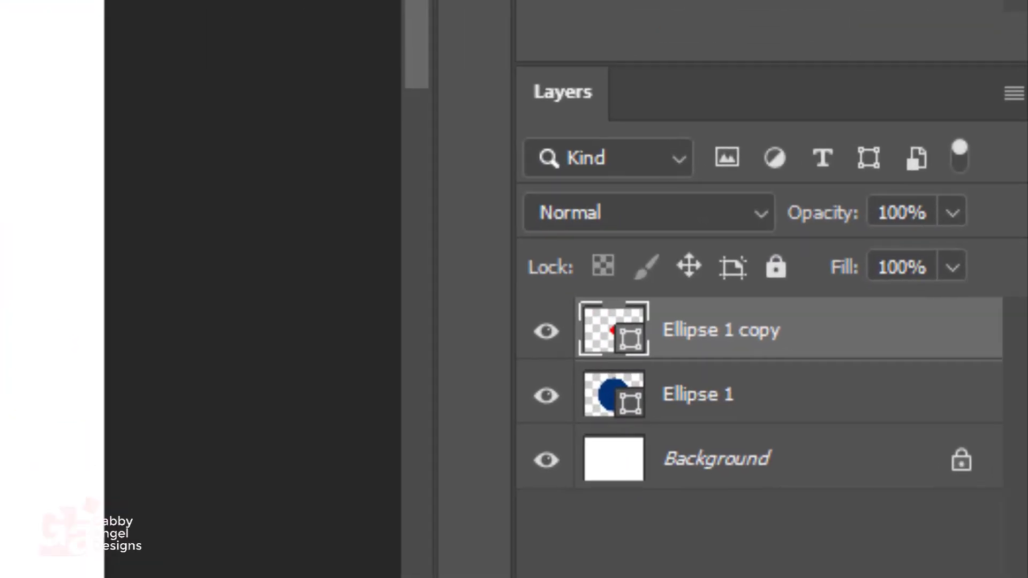
Duplicate the red circle and scale the copy about its center to about 71%
key("ctrl+j")
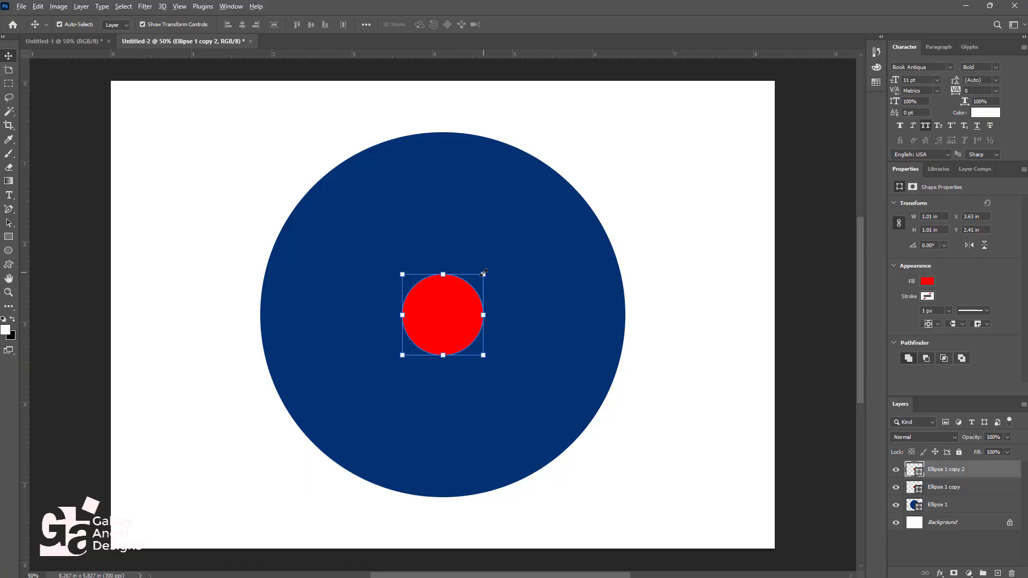
key("ctrl+t")
left_click_drag(484, 273, 464, 276)
double_click(445, 312)
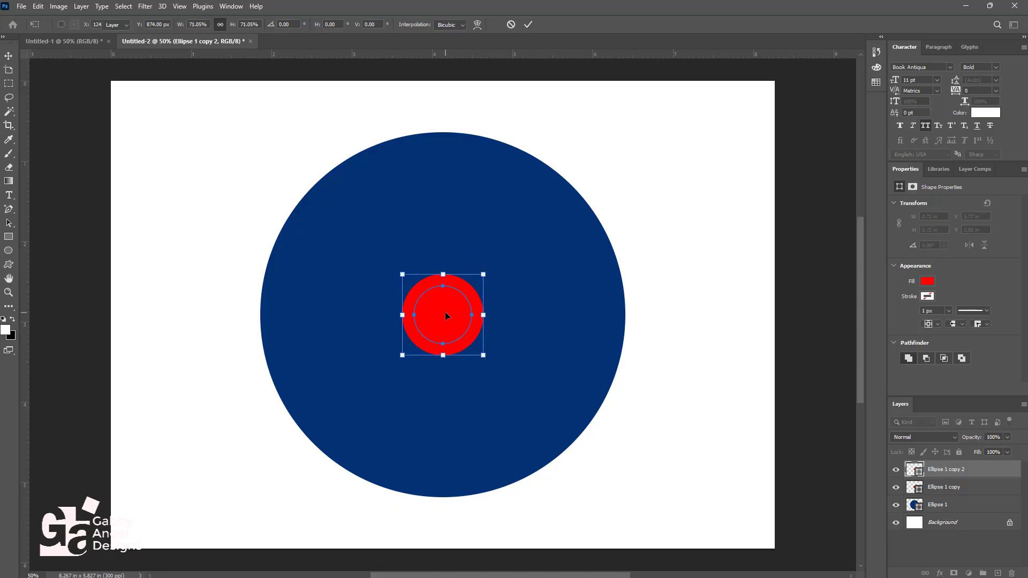
Change the fill color of the innermost circle to magenta
double_click(914, 471)
left_click(808, 170)
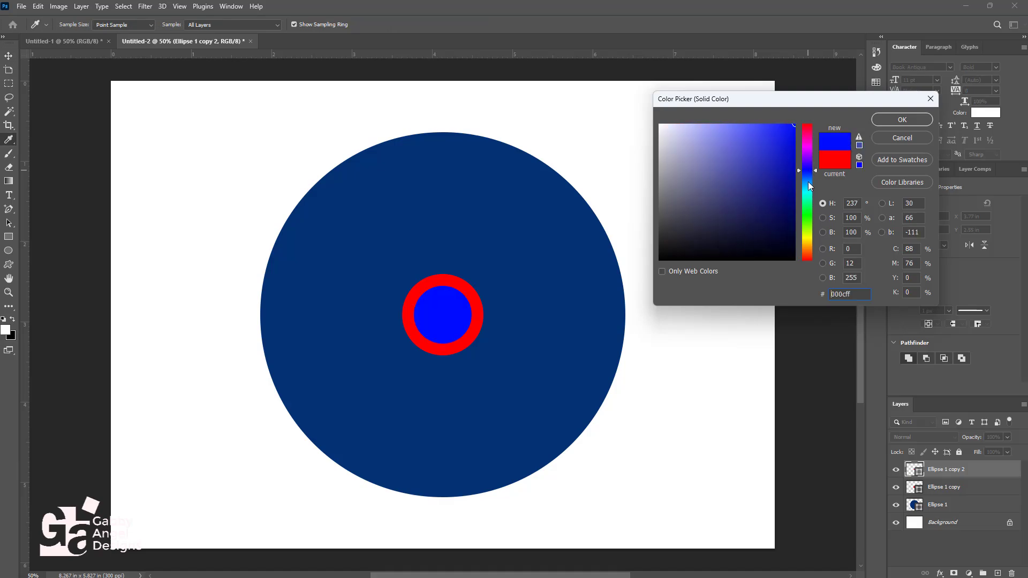
left_click_drag(809, 182, 822, 148)
left_click(880, 119)
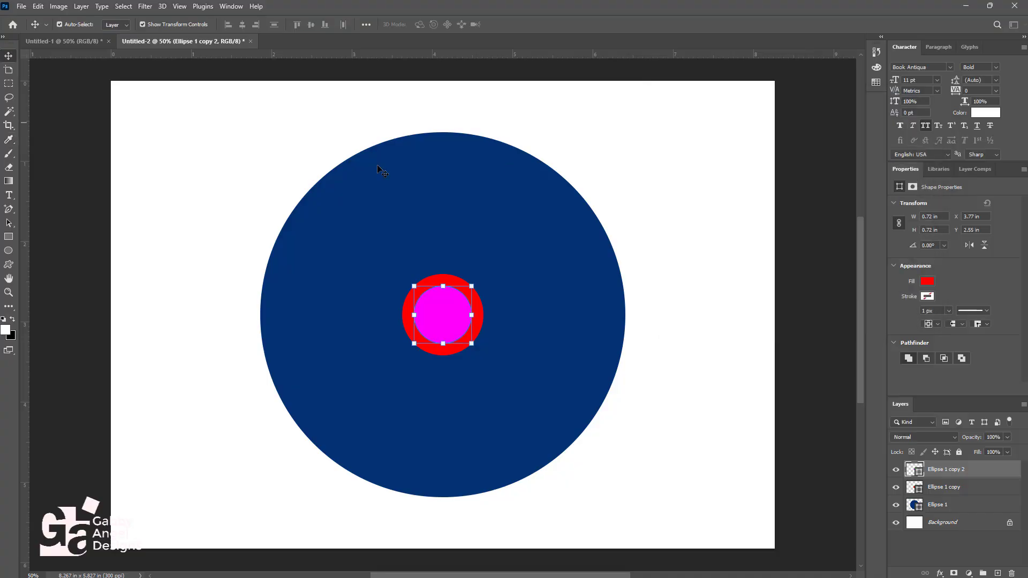
Draw a thin horizontal bar about 1780 x 32 px across the circle, directly above the Ellipse 1 layer, and fill it with red
left_click_drag(390, 192, 402, 178)
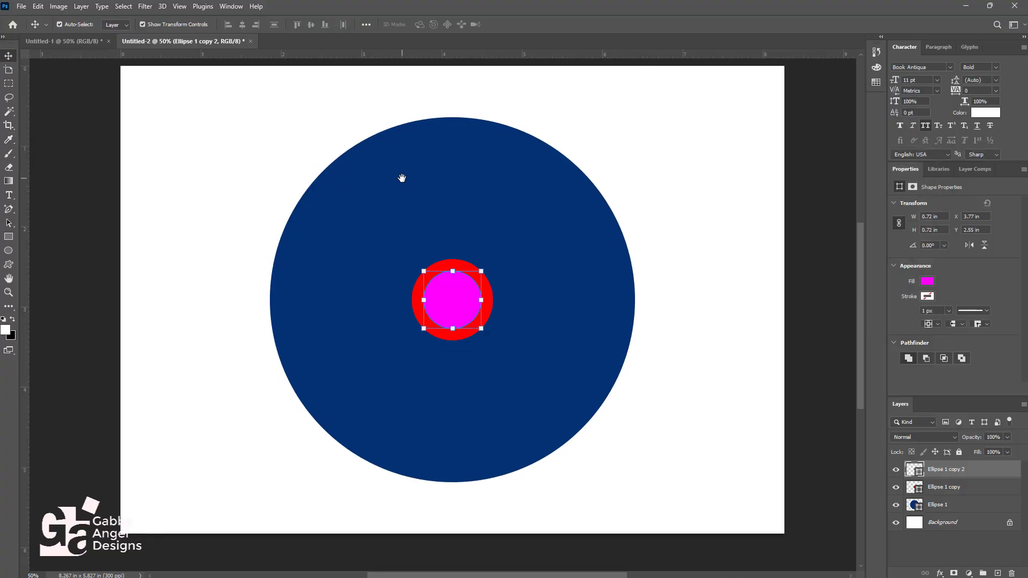
left_click(9, 240)
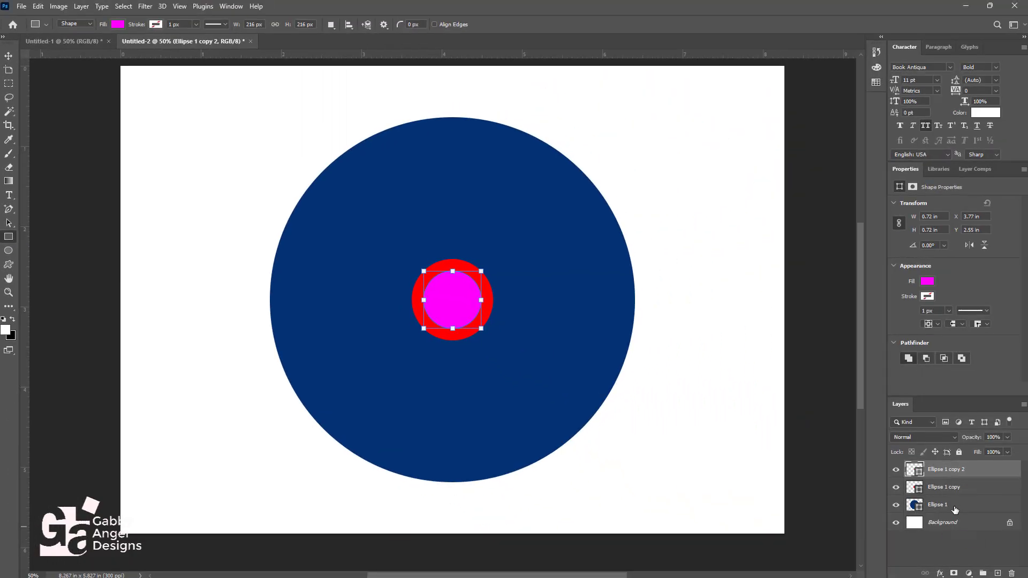
left_click(955, 509)
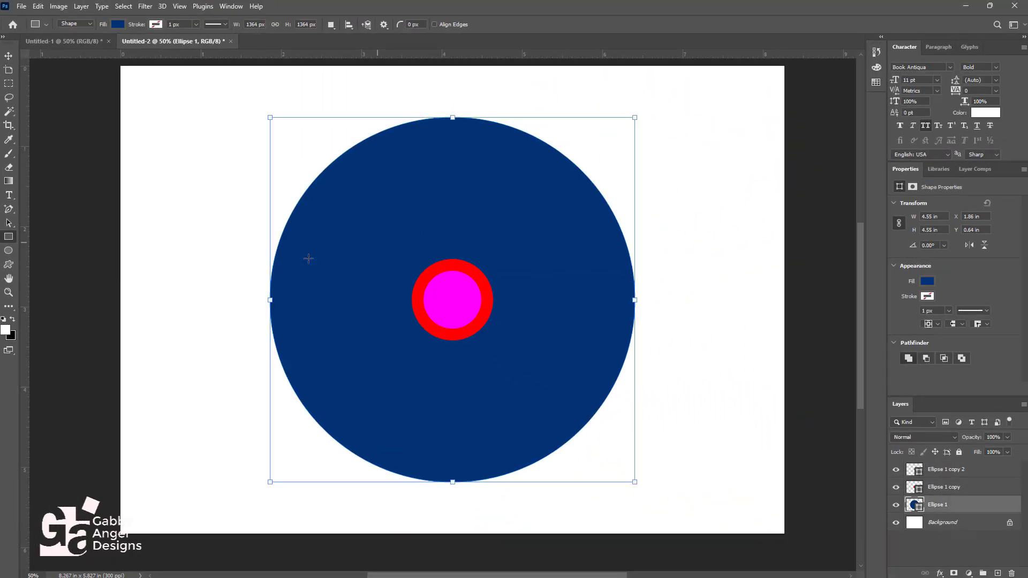
left_click_drag(217, 292, 694, 300)
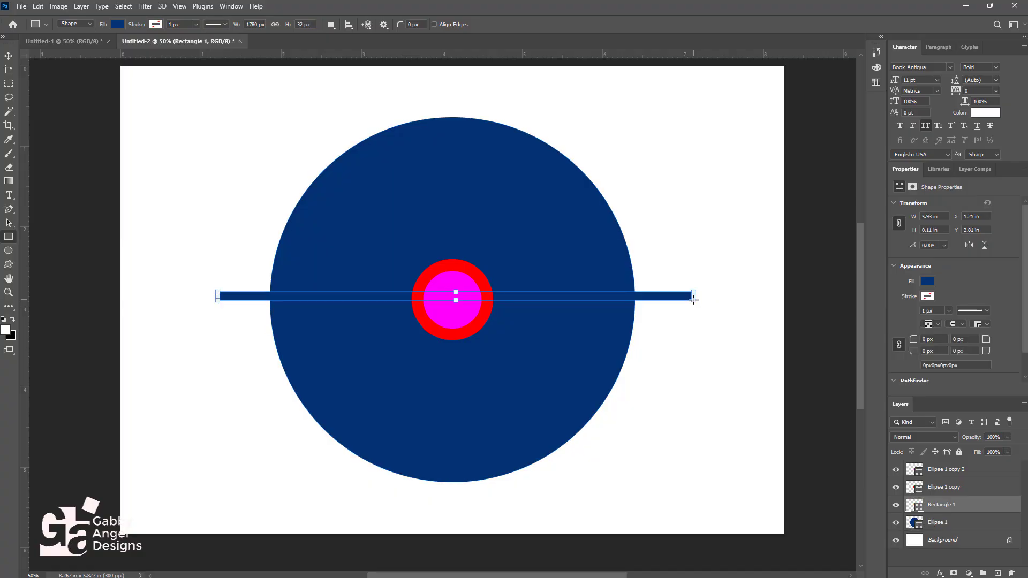
left_click(117, 24)
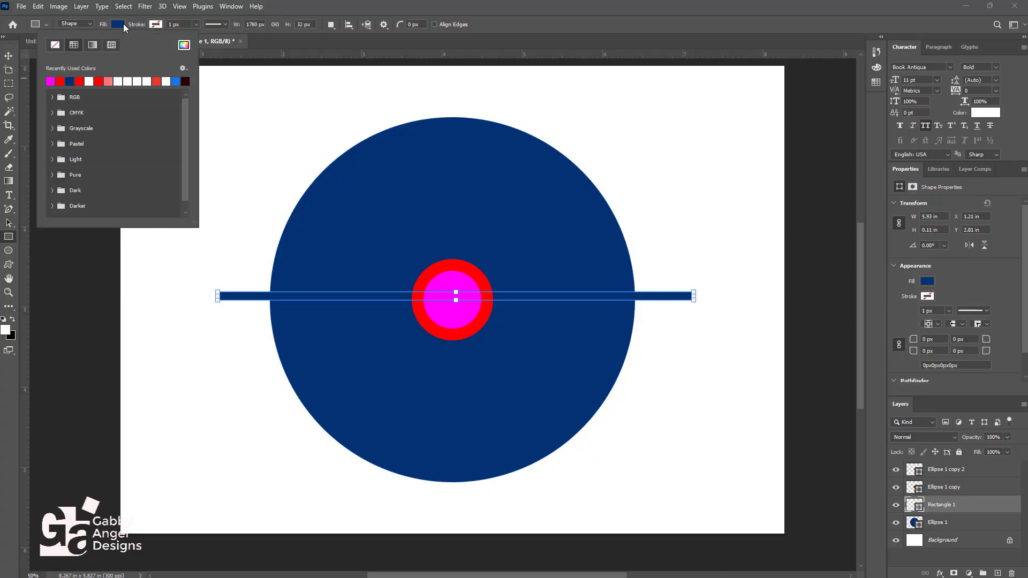
left_click(65, 81)
Center the red bar horizontally and vertically on the canvas, and clear the selection
left_click(2, 57)
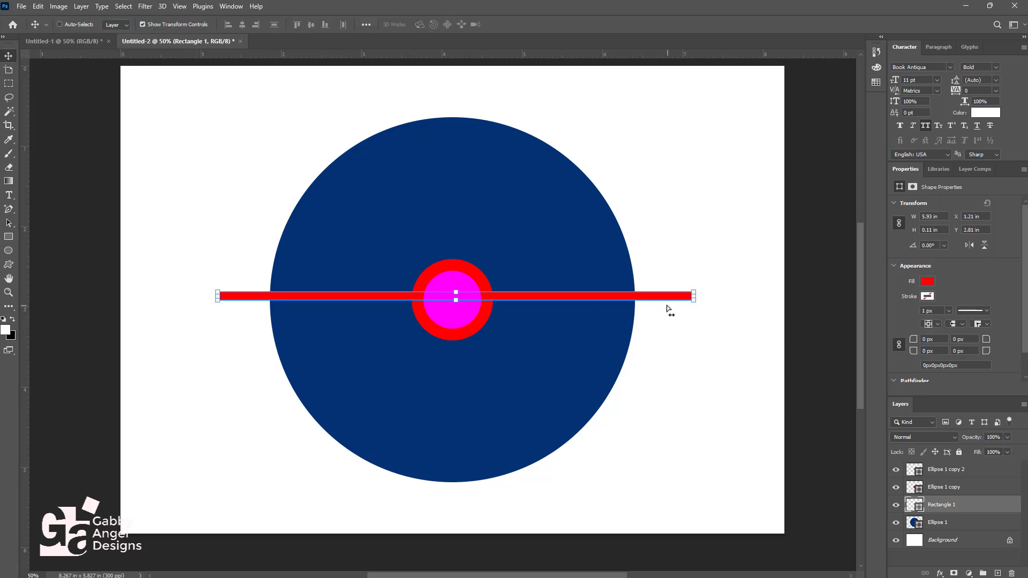
key("ctrl+a")
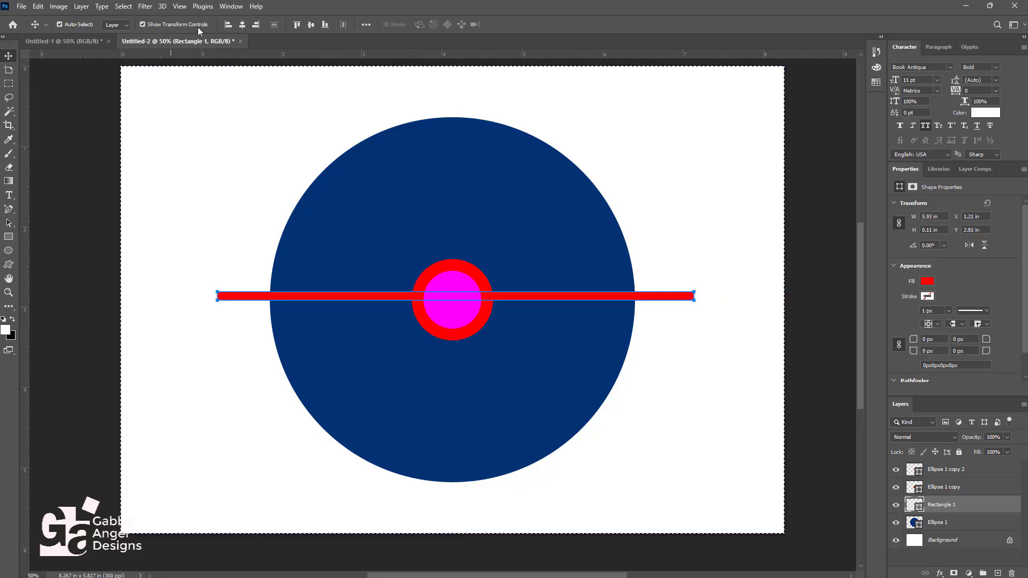
left_click(242, 24)
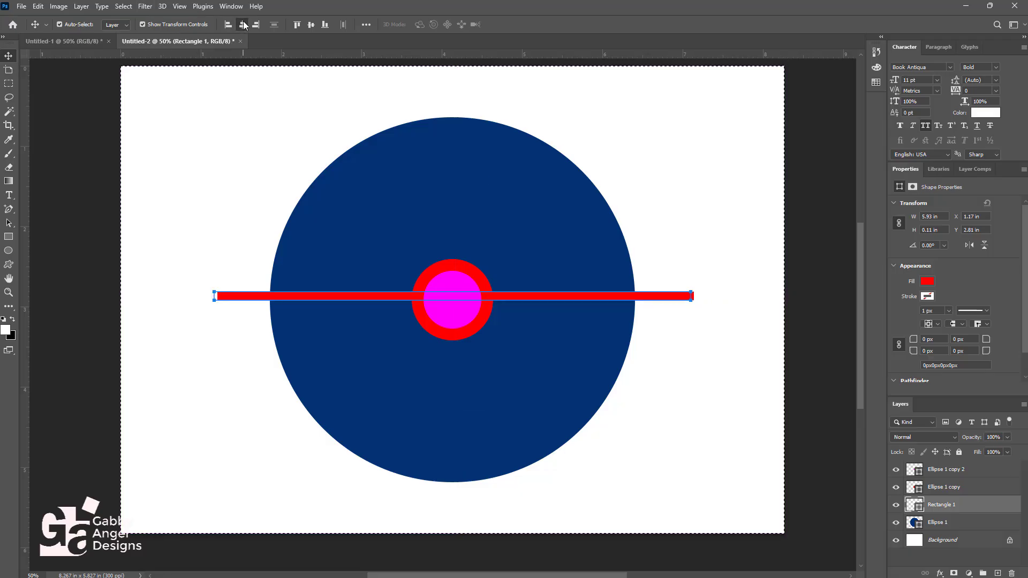
left_click(312, 25)
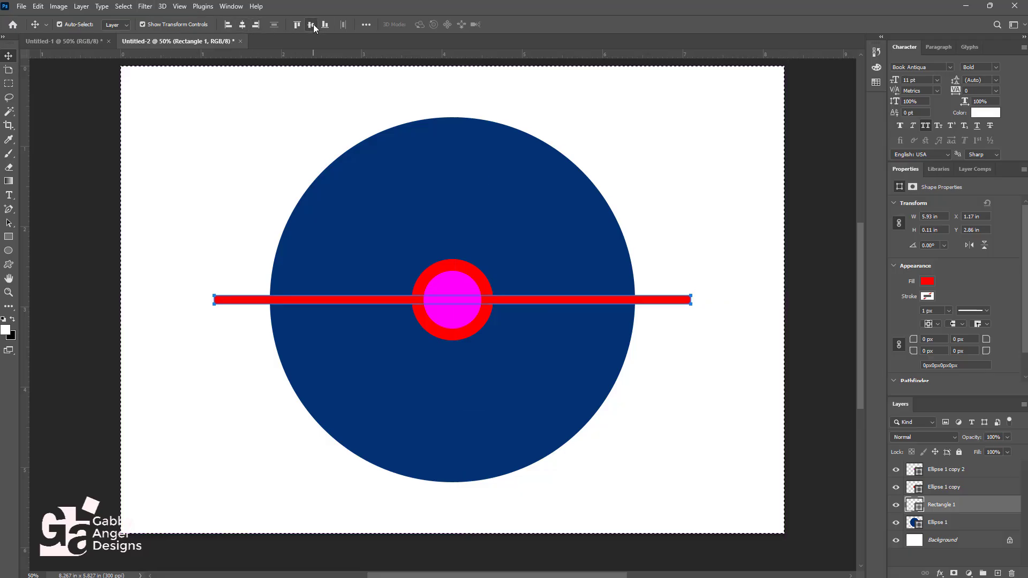
key("ctrl+d")
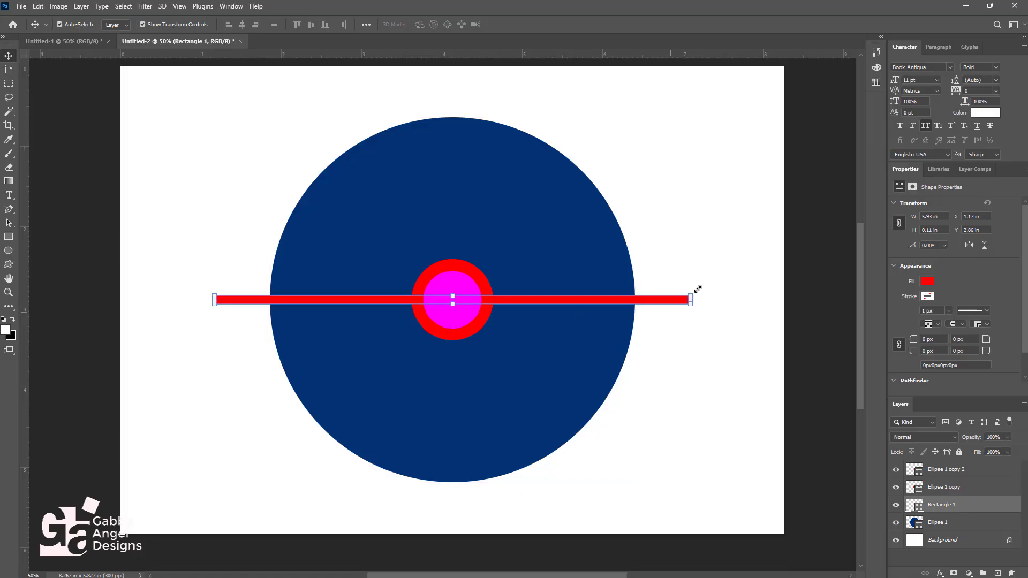
Duplicate the horizontal red bar and rotate the copy 45° about its center
key("ctrl")
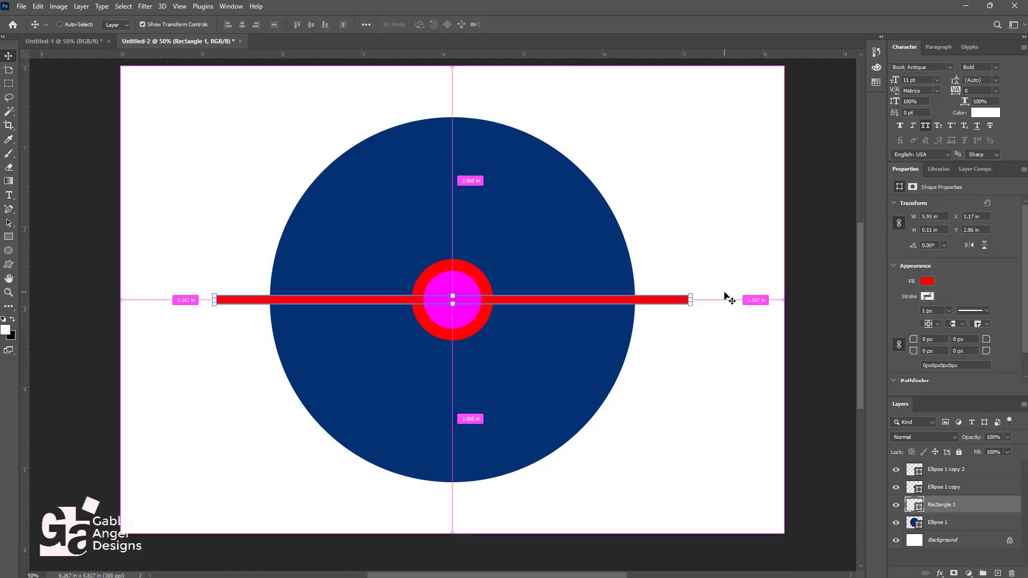
key("ctrl+j")
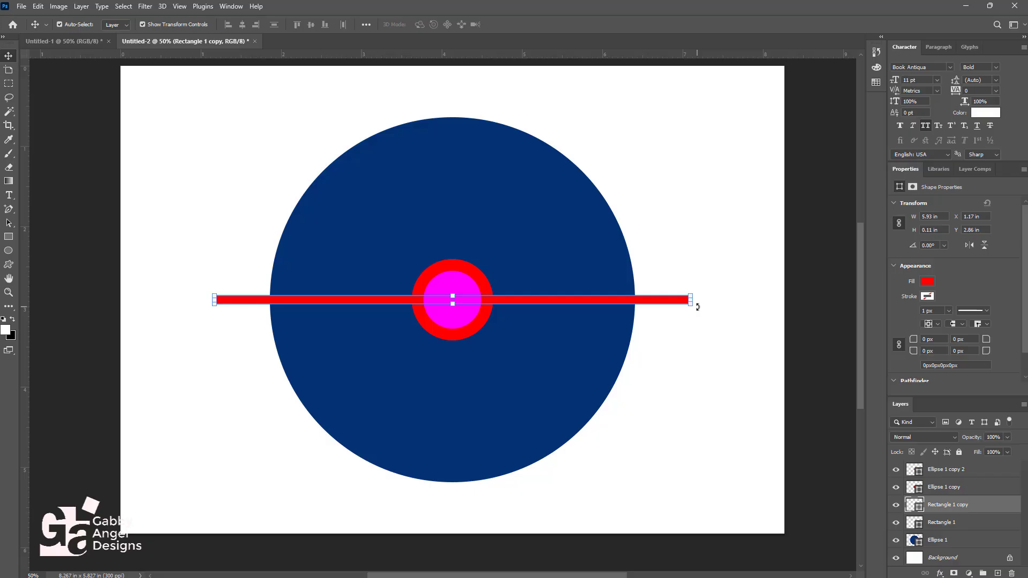
key("ctrl+t")
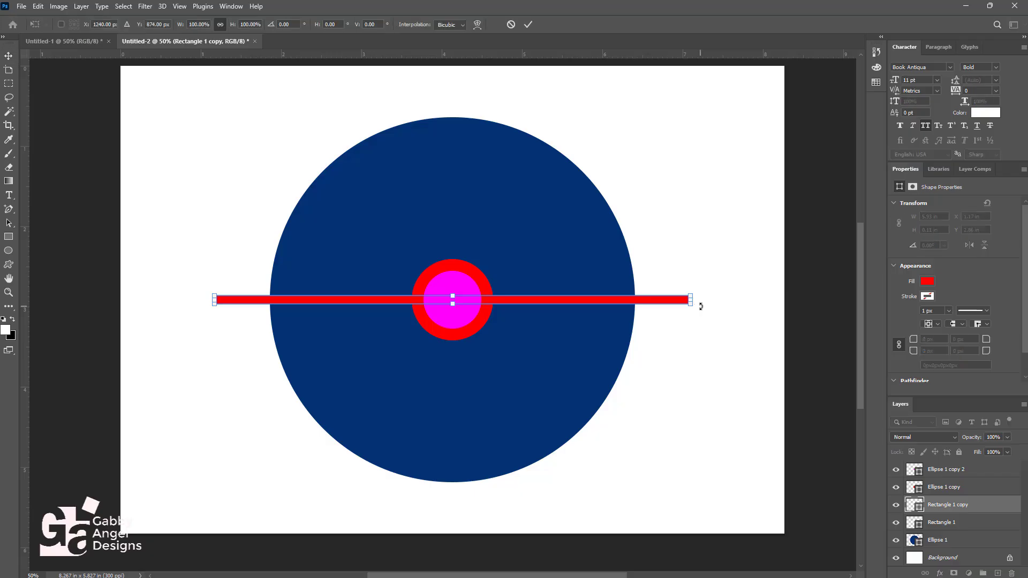
left_click_drag(701, 307, 590, 418)
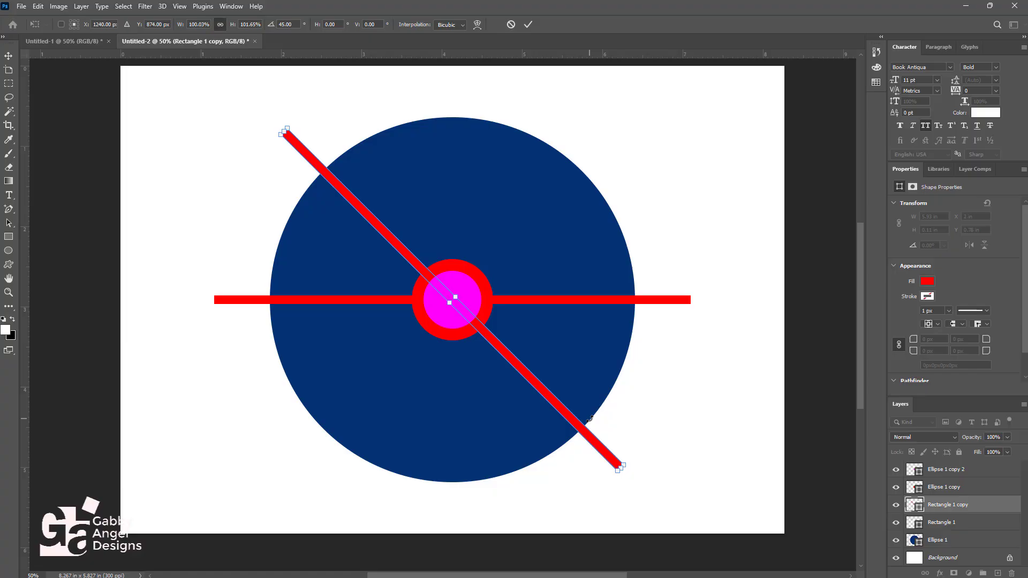
left_click(528, 26)
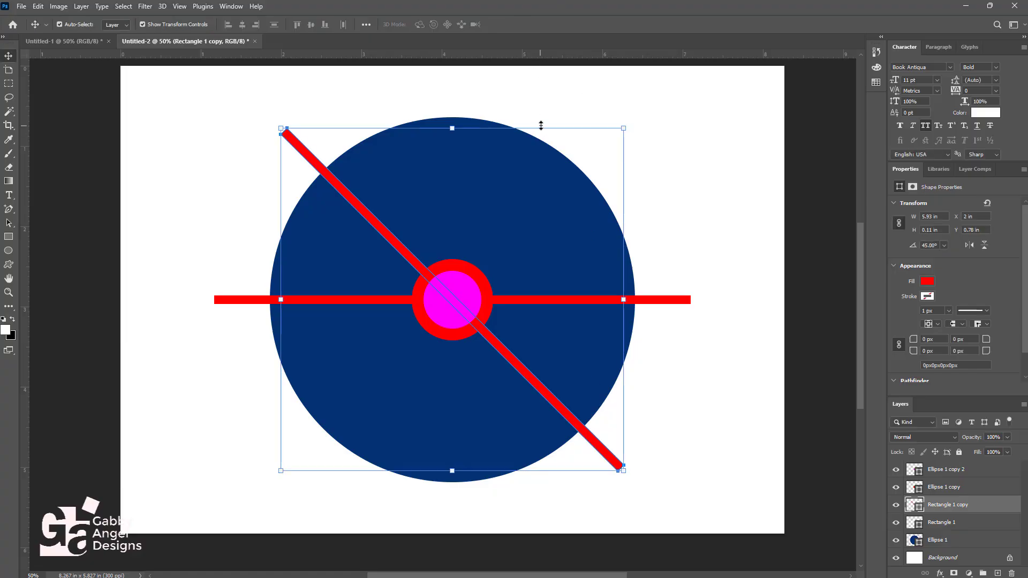
Duplicate the 45° diagonal bar and flip the copy horizontally so the two diagonals cross at the center
key("ctrl")
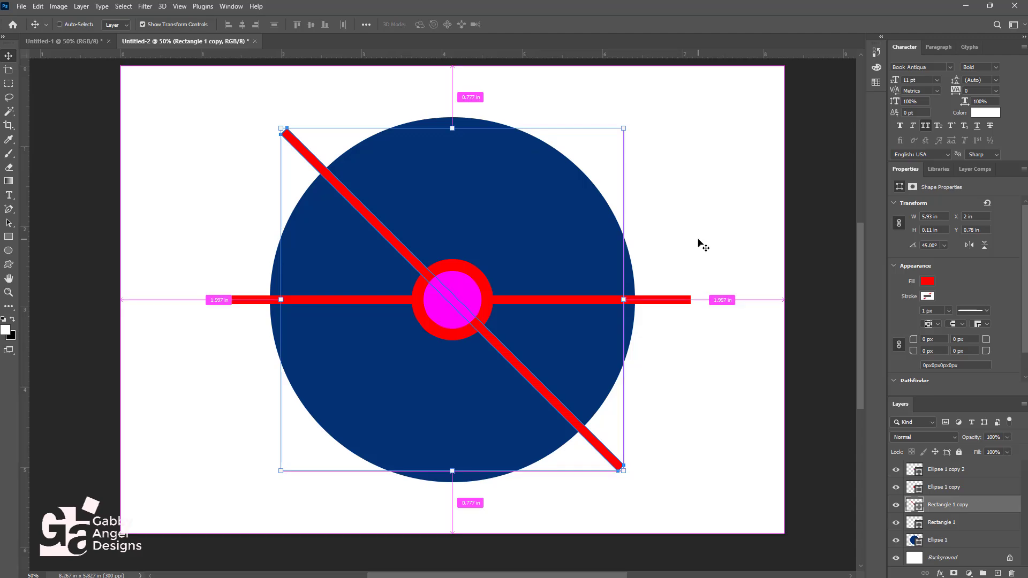
key("ctrl+j")
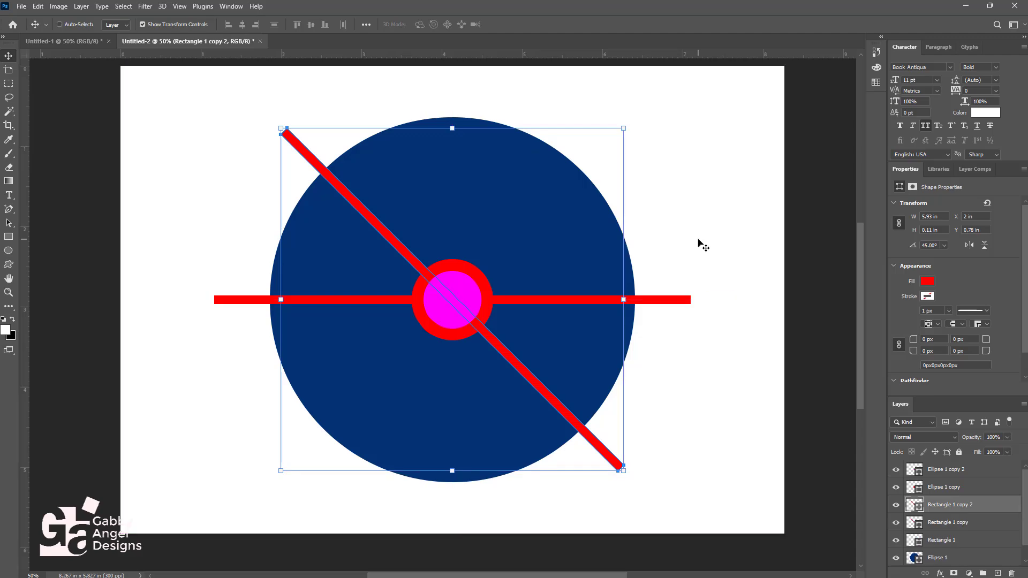
key("ctrl+t")
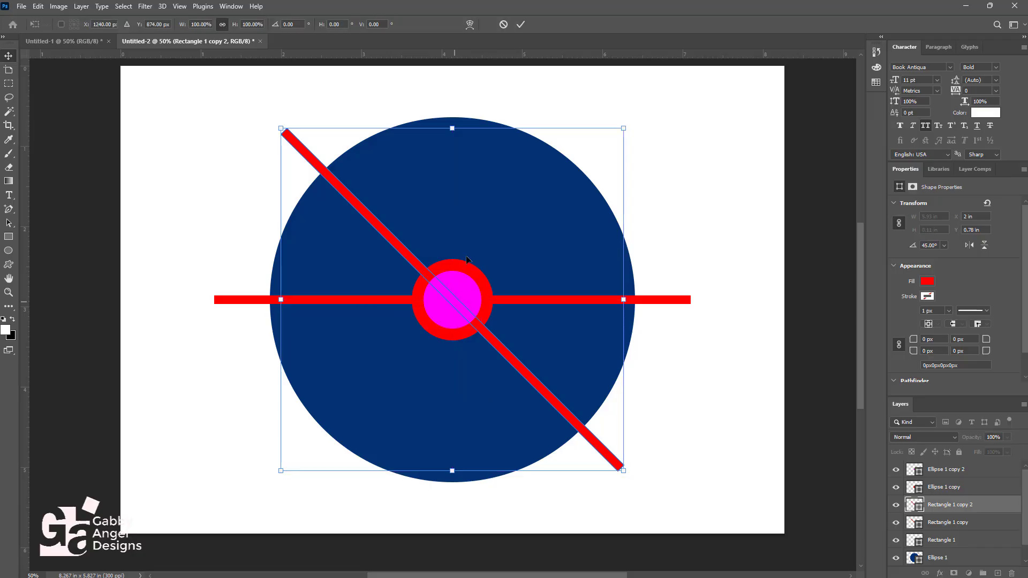
right_click(467, 252)
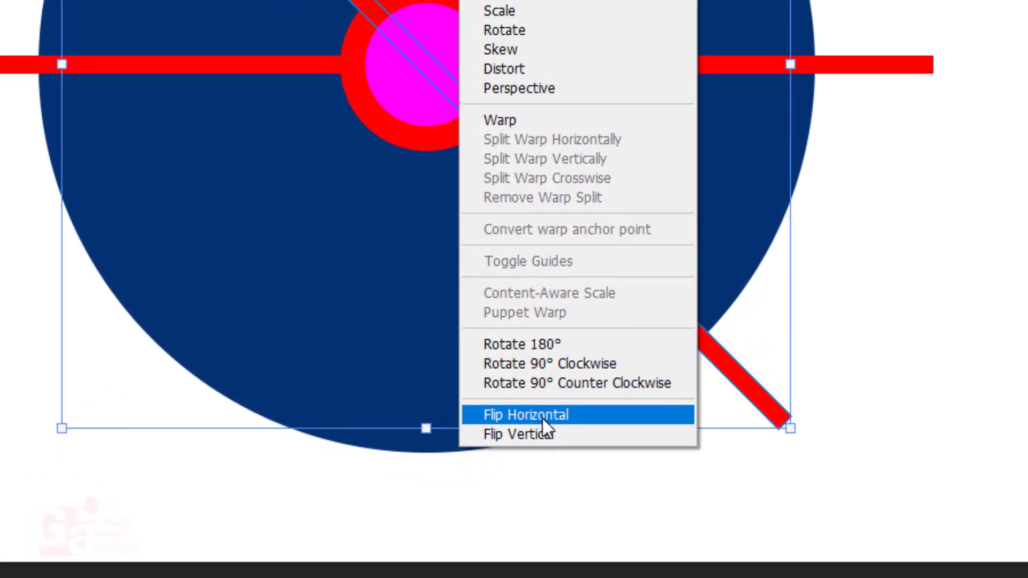
left_click(542, 419)
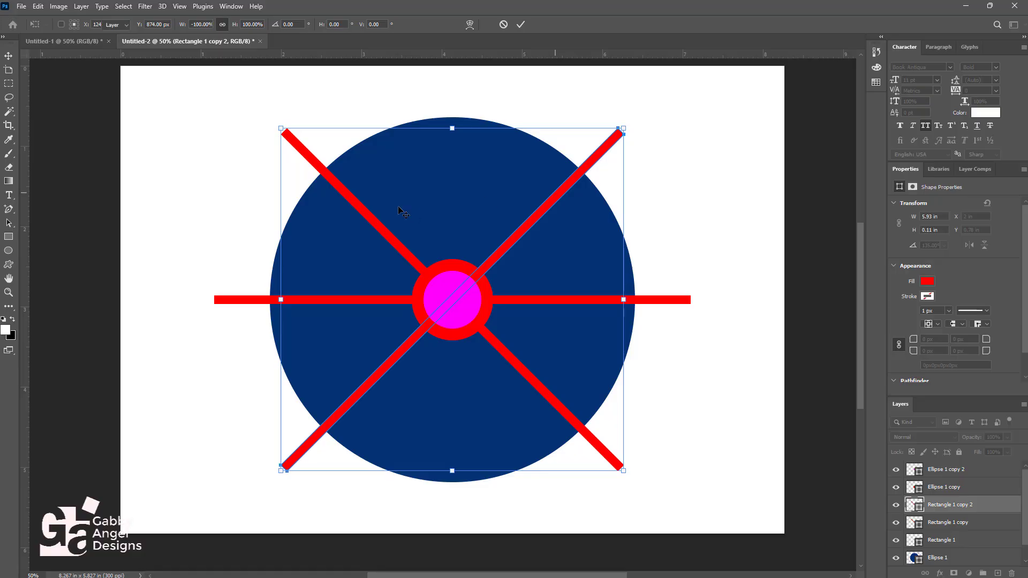
key("Return")
Rotate the diagonal bar of the Rectangle 1 copy layer to a steeper angle of about 57°
left_click(323, 182)
left_click(330, 176)
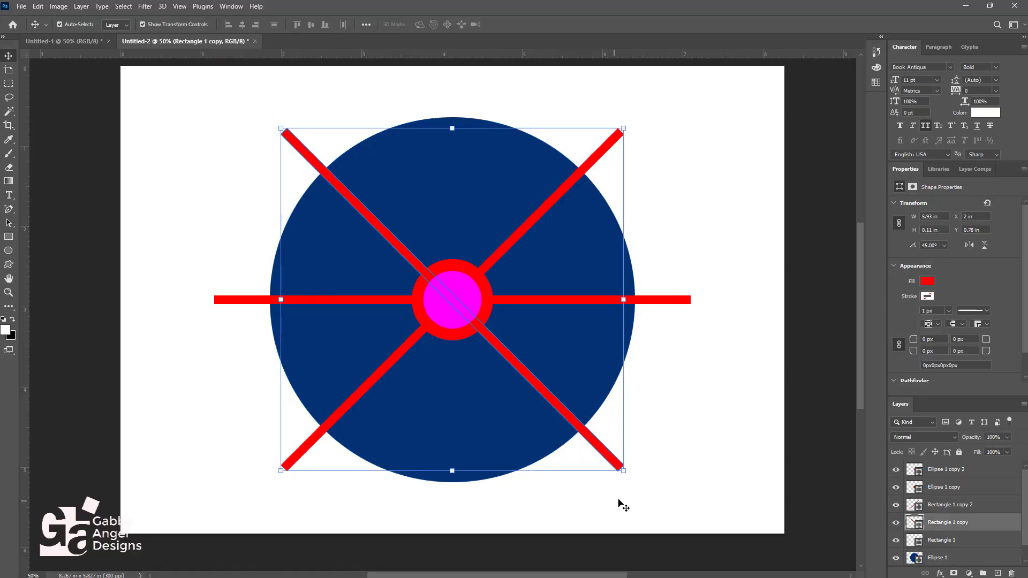
key("ctrl+t")
left_click_drag(647, 480, 608, 522)
key("Return")
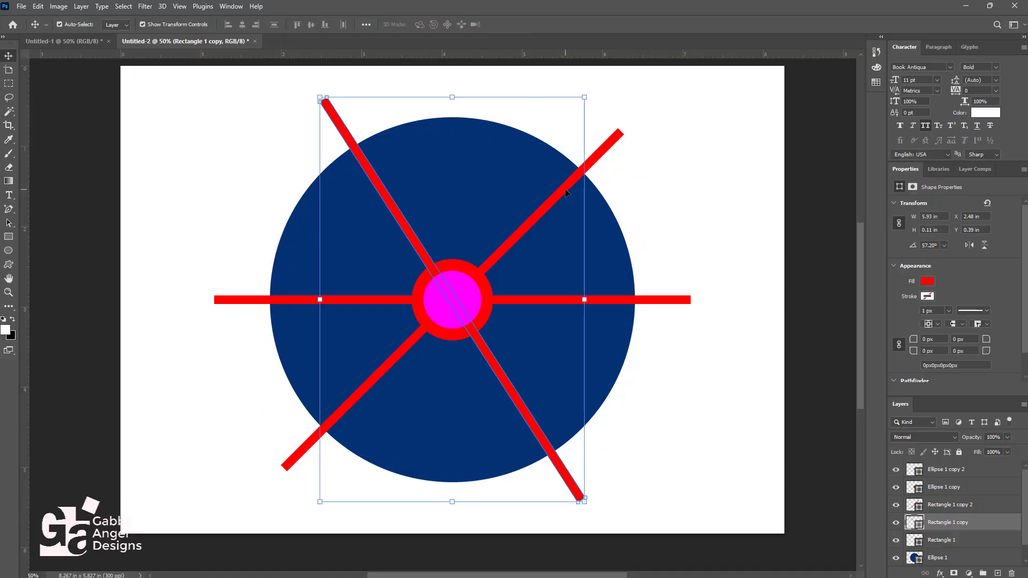
Rotate the mirrored diagonal bar by about -11.4° to match the steeper one, and clear the selection
left_click(565, 187)
left_click(623, 127)
left_click_drag(653, 122, 623, 75)
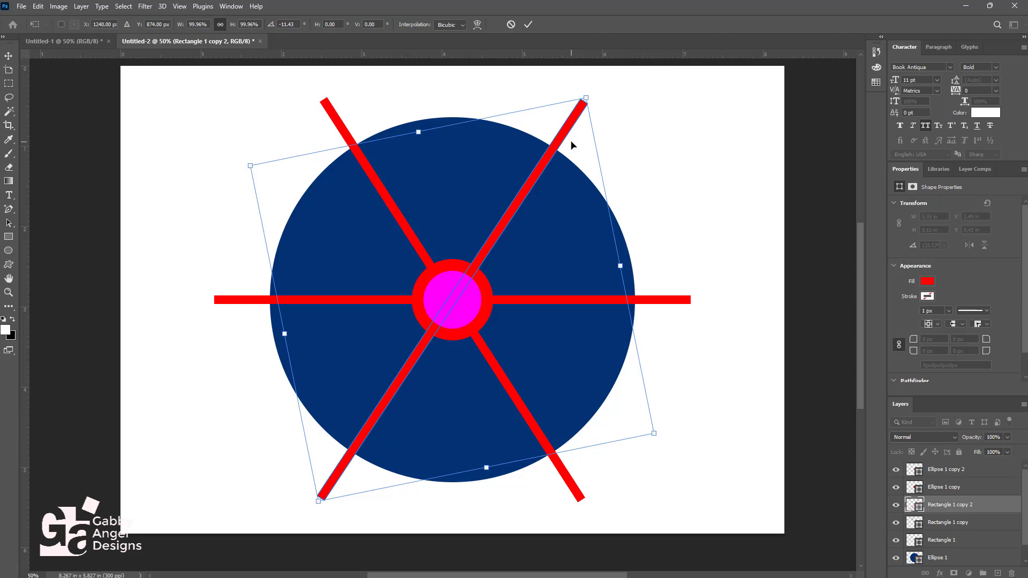
key("Return")
left_click(706, 155)
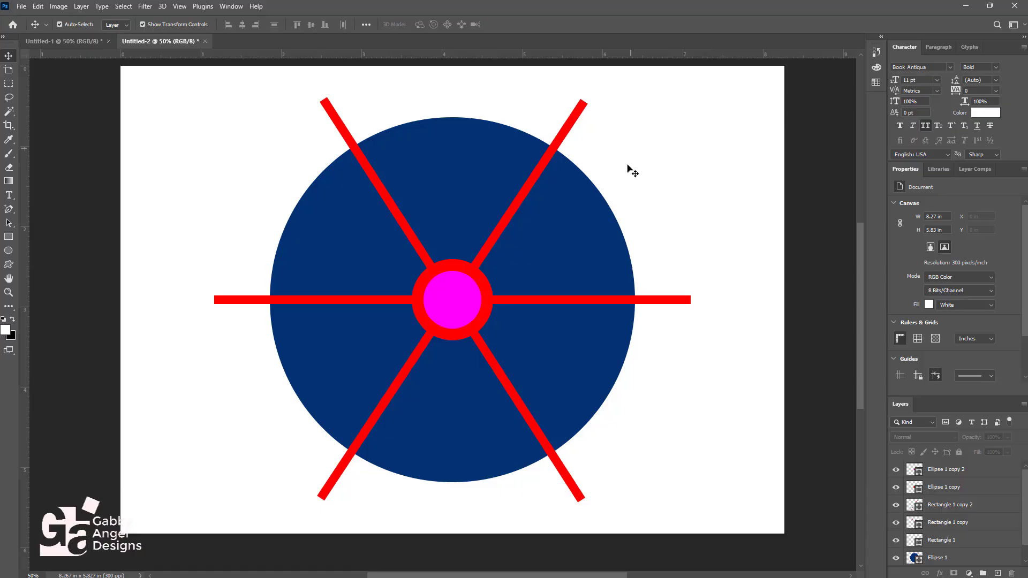
Hide the magenta circle layer and the large blue circle layer
left_click(467, 305)
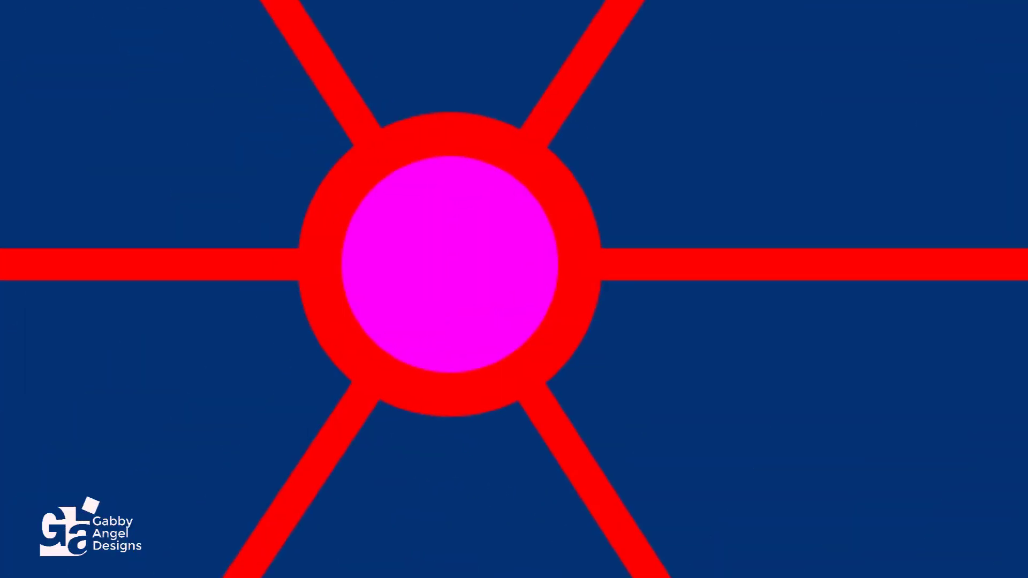
left_click(636, 419)
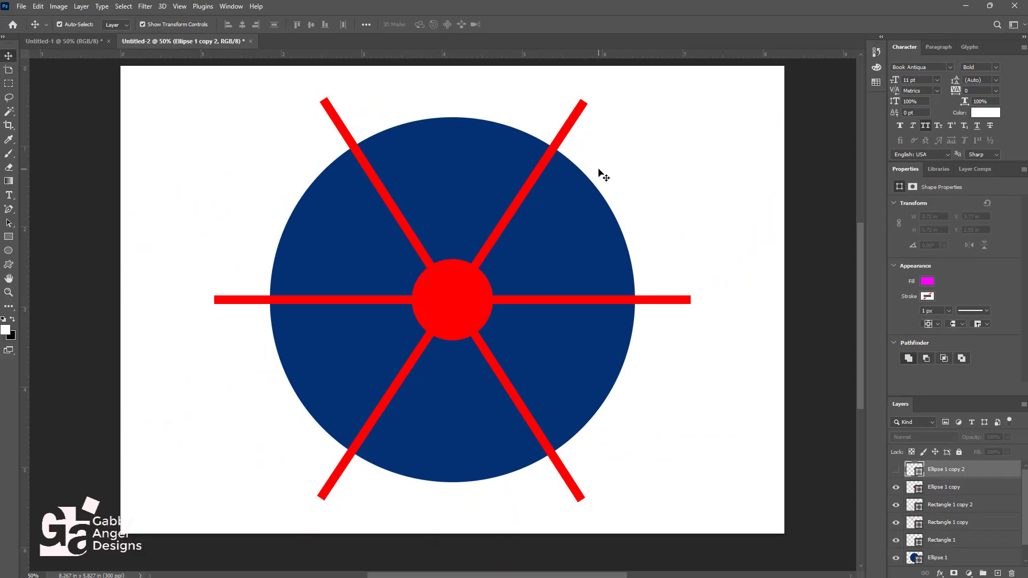
left_click(766, 115)
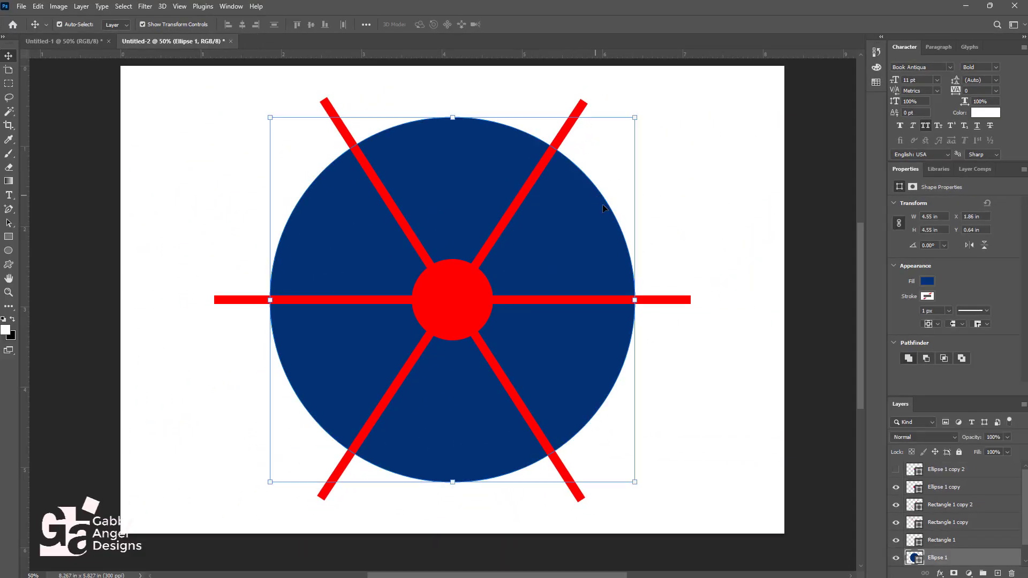
left_click(897, 558)
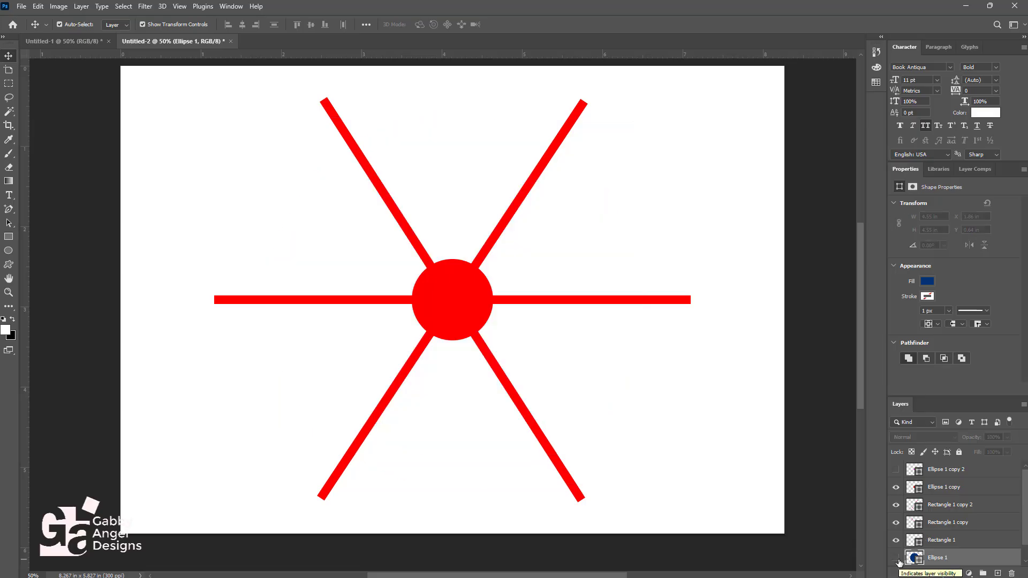
Select the red circle together with the three red bars and merge them into a single shape
left_click(576, 113)
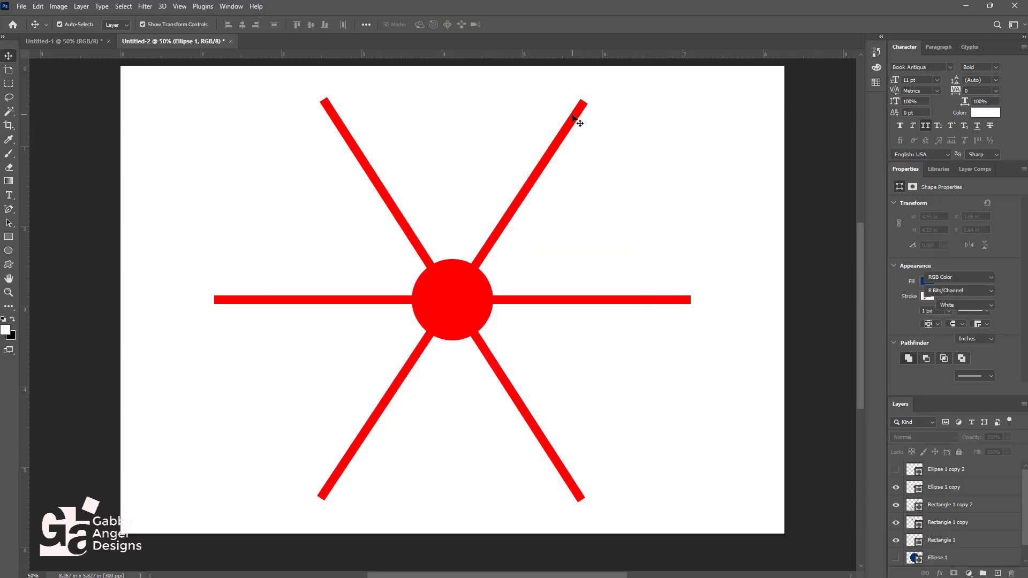
left_click_drag(794, 516, 269, 87)
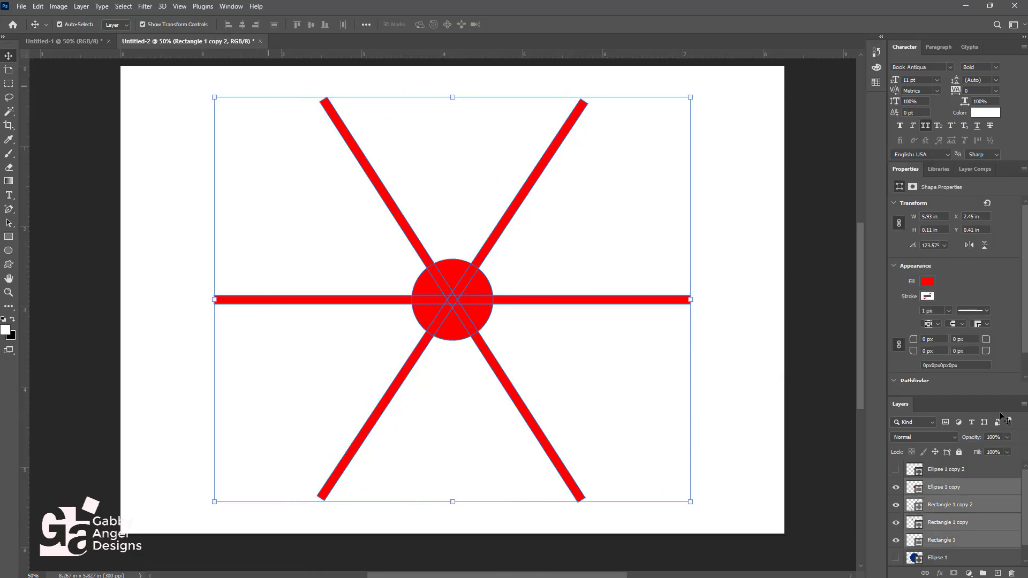
right_click(1024, 526)
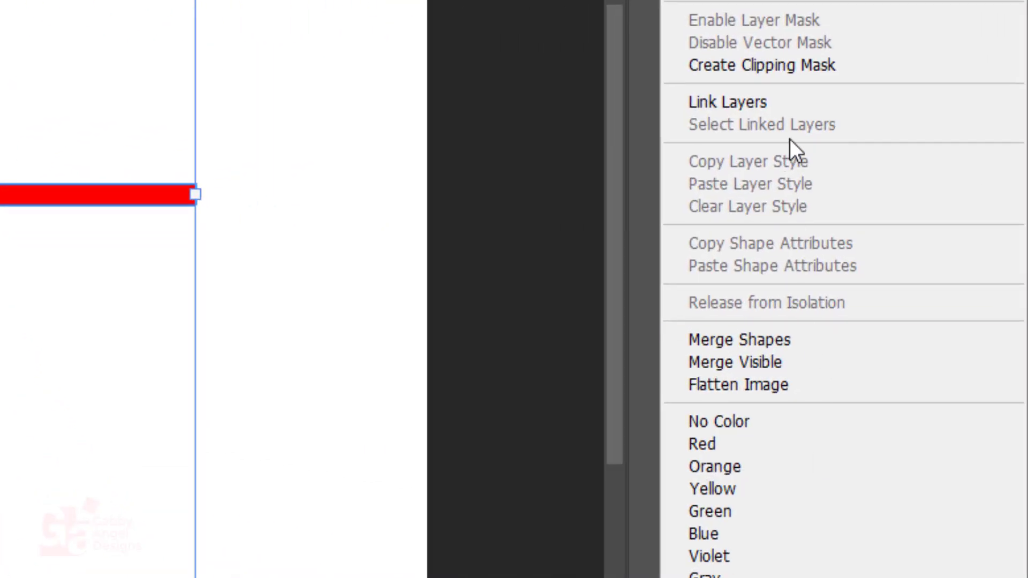
left_click(773, 345)
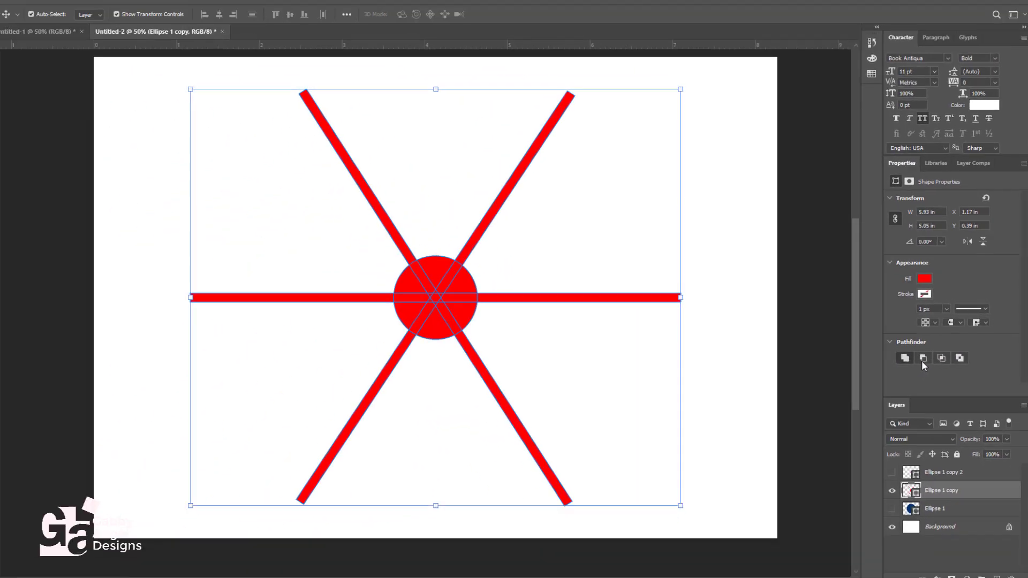
Show the blue circle layer again, and undo a trial move of the merged red shape
left_click(897, 505)
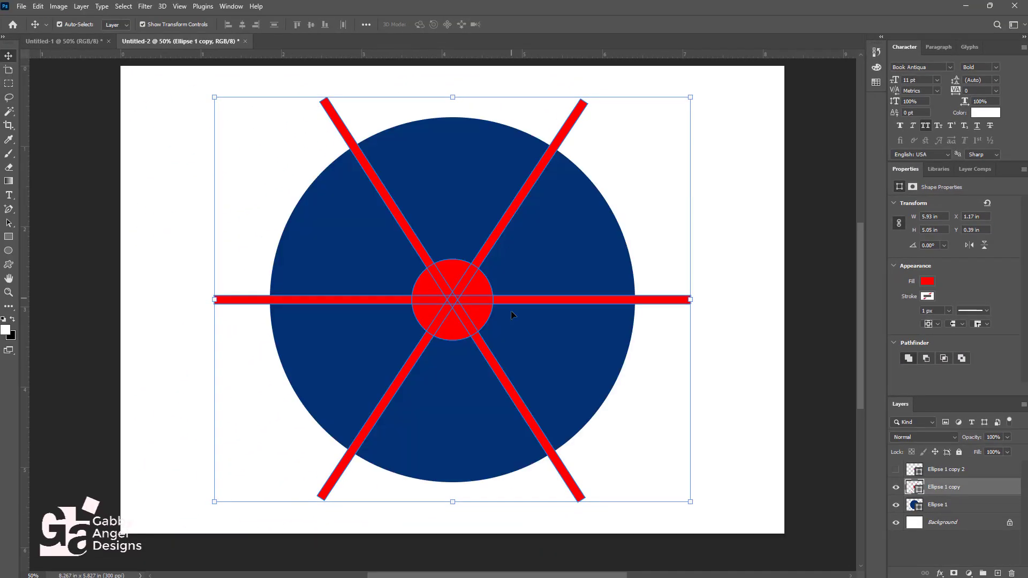
left_click_drag(512, 303, 471, 290)
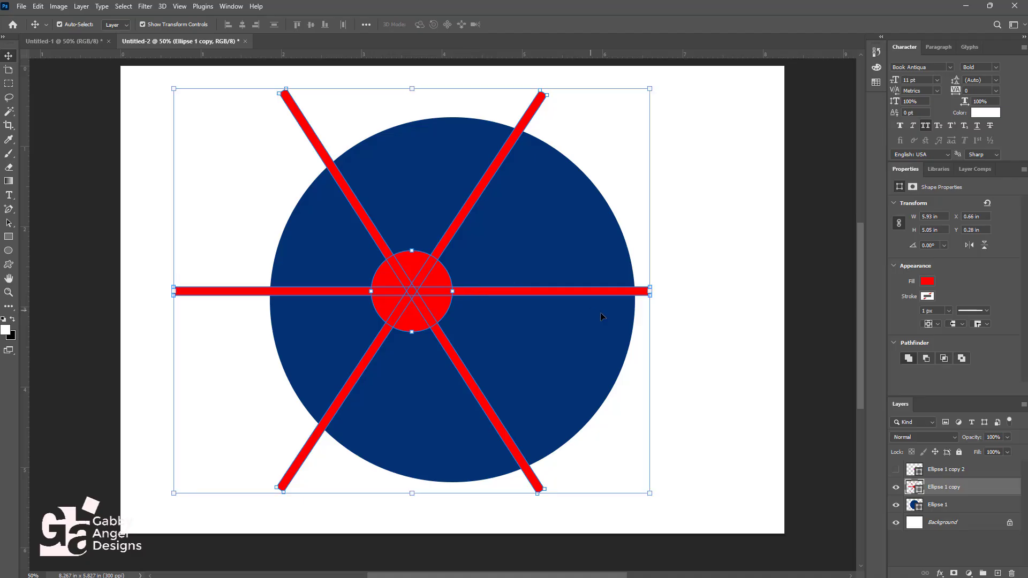
key("ctrl+z")
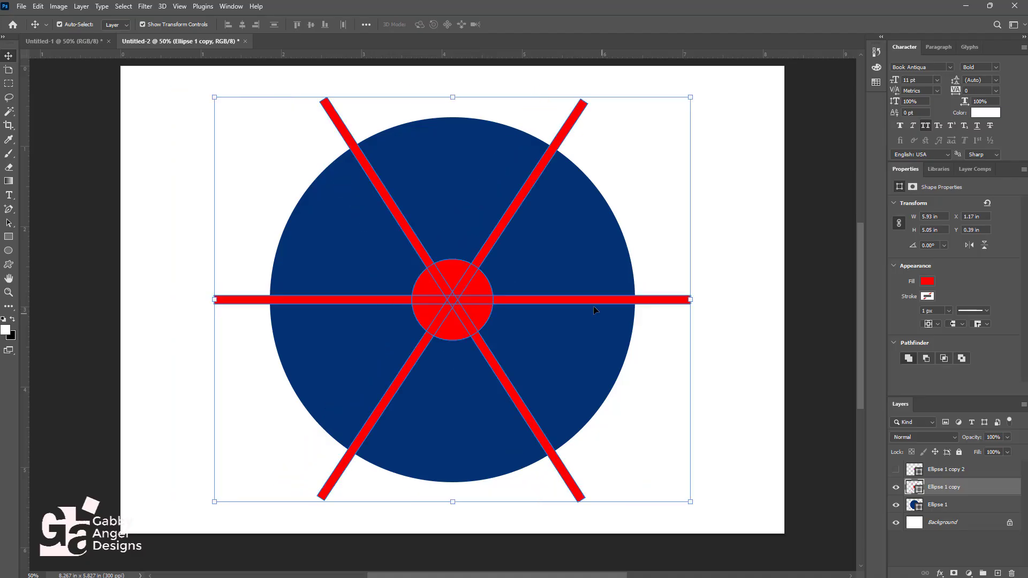
Rasterize the merged red Ellipse 1 copy layer and select its red area with the Magic Wand
right_click(990, 493)
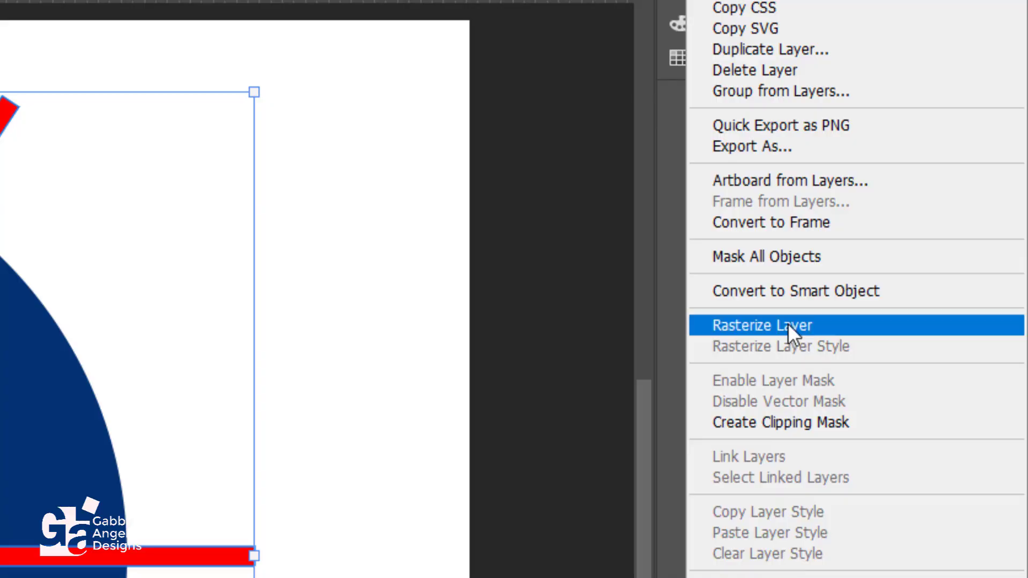
left_click(788, 323)
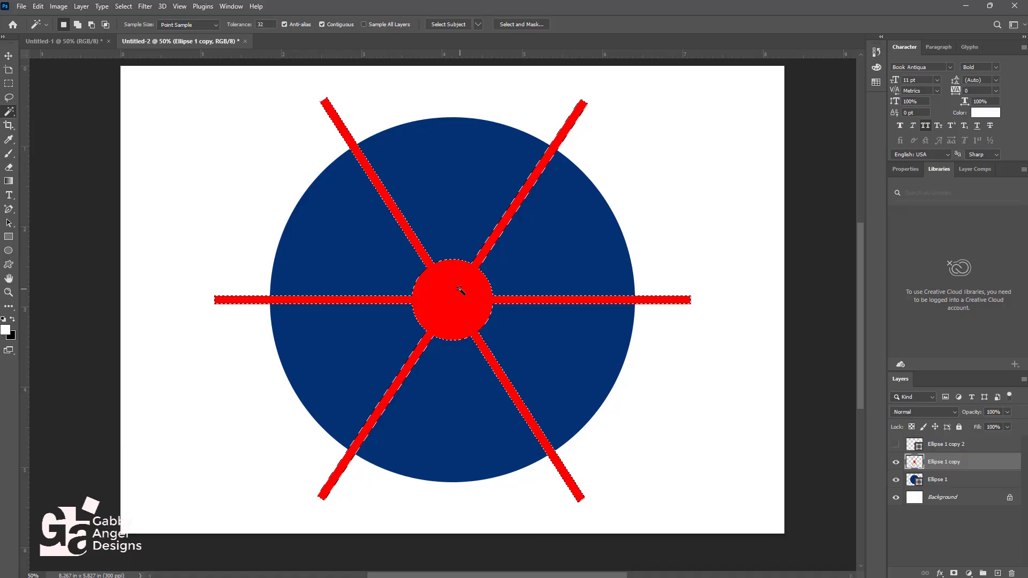
Rasterize the blue Ellipse 1 layer while keeping the red area's selection active
left_click(935, 479)
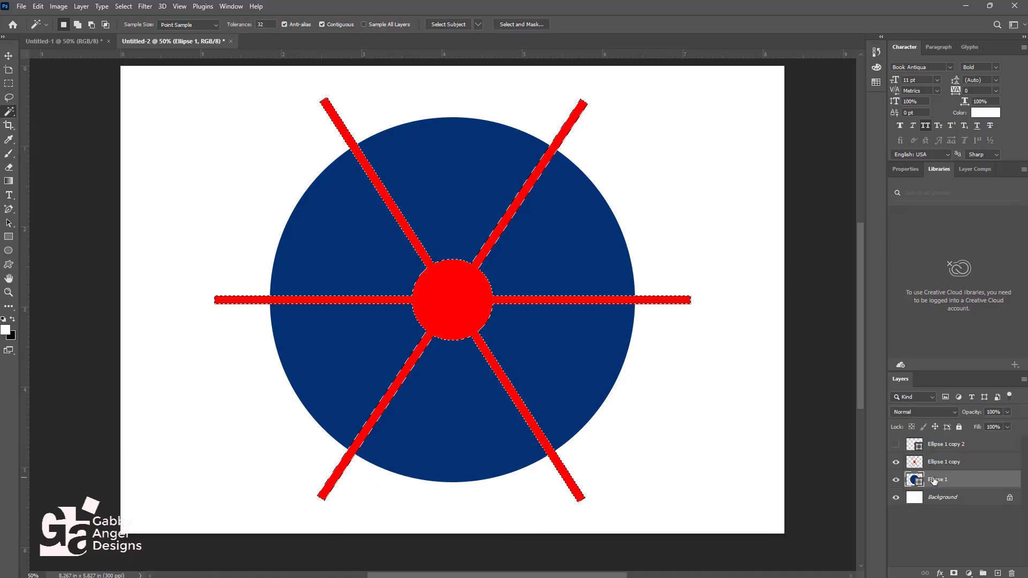
right_click(986, 481)
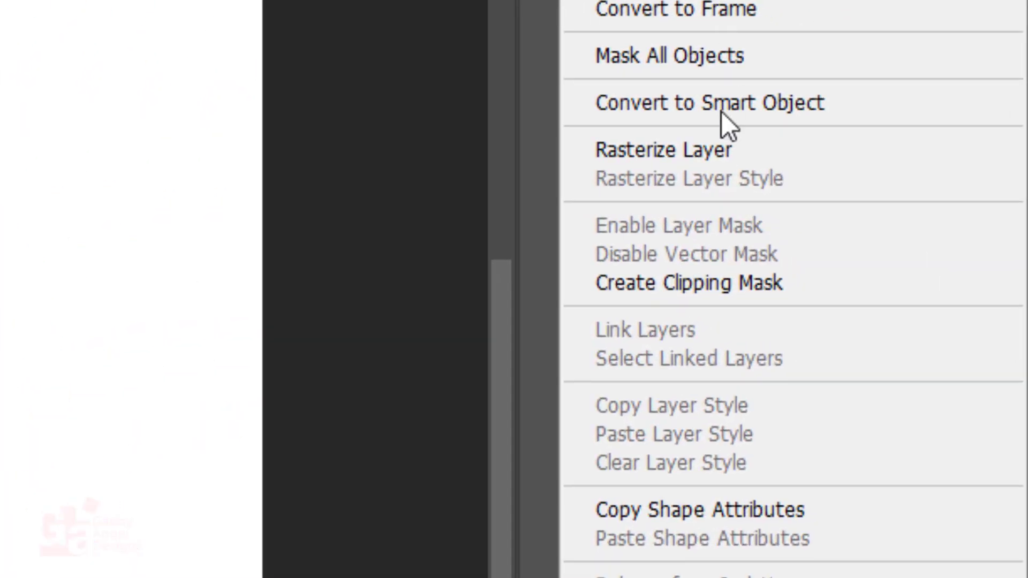
left_click(717, 149)
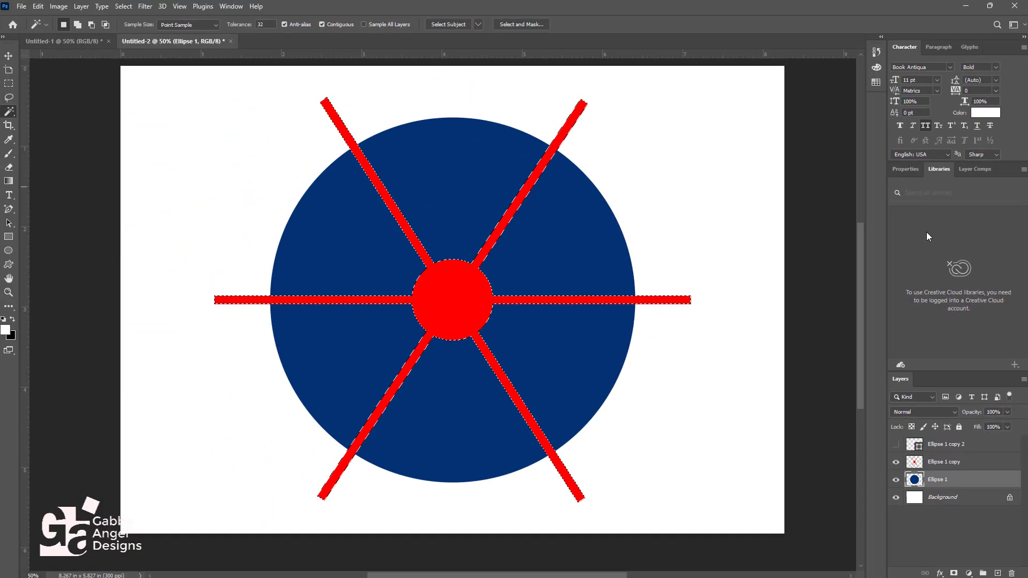
Hide the red Ellipse 1 copy layer, delete the selected area from the blue Ellipse 1 layer, and deselect
left_click(943, 463)
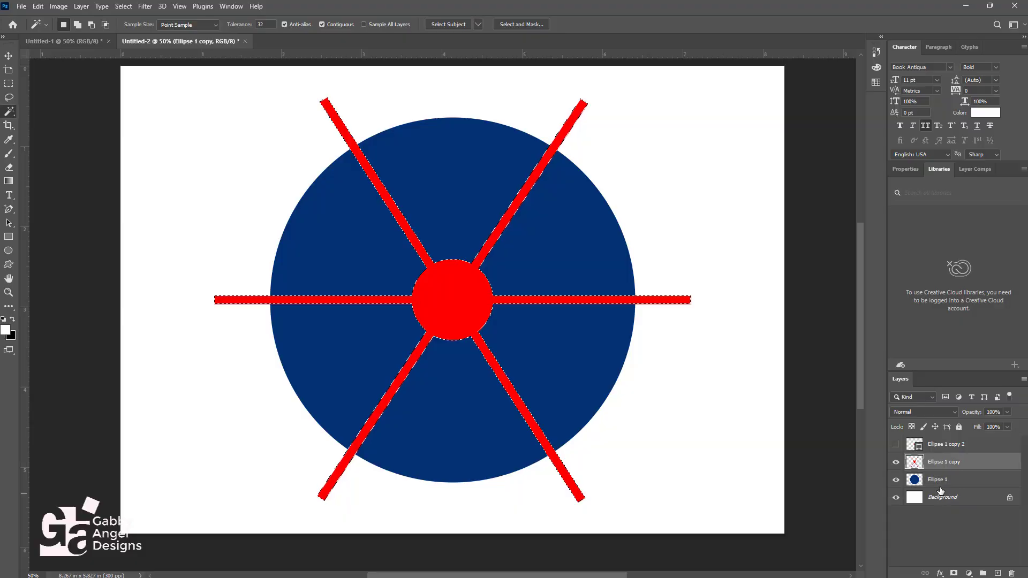
left_click(938, 481)
left_click(903, 467)
left_click(896, 462)
left_click(937, 481)
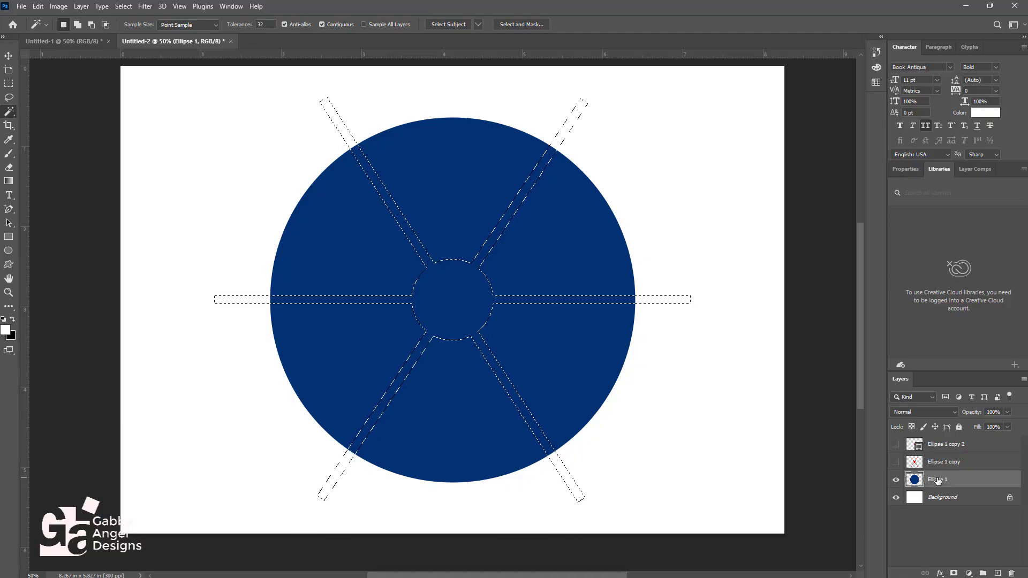
key("Delete")
key("ctrl+d")
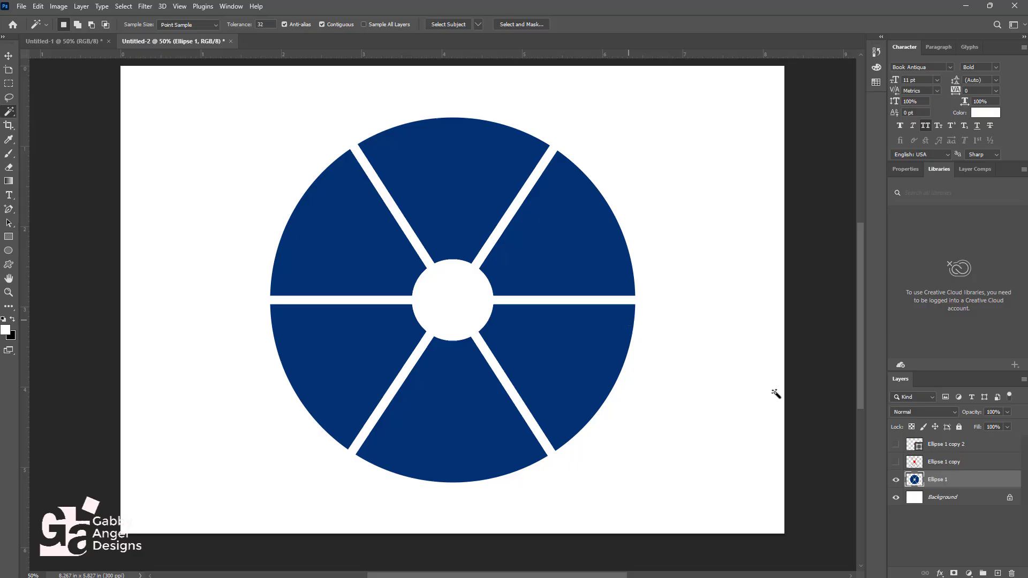
Delete the red Ellipse 1 copy layer and show the magenta Ellipse 1 copy 2 circle in the center
left_click(895, 464)
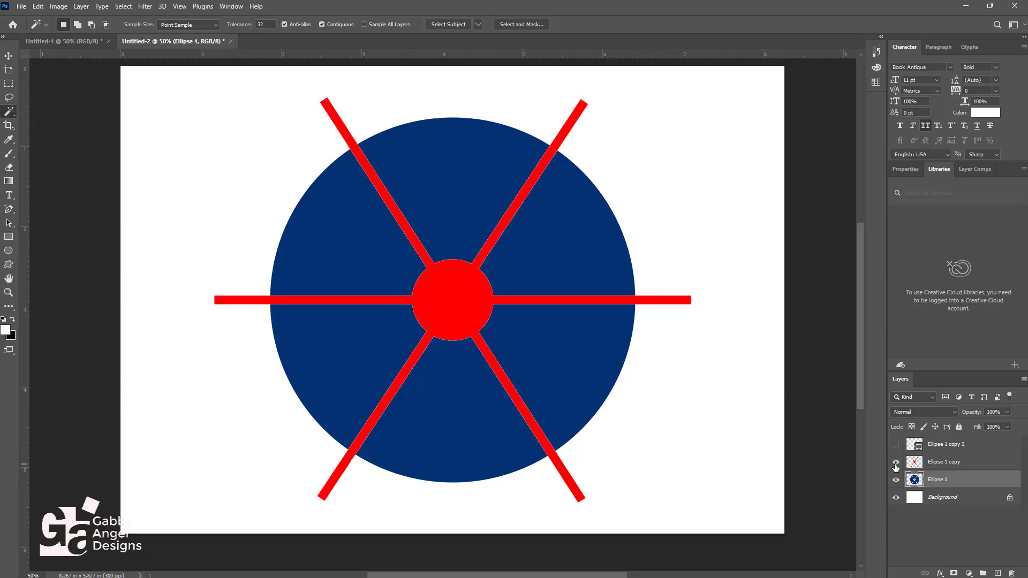
left_click(938, 466)
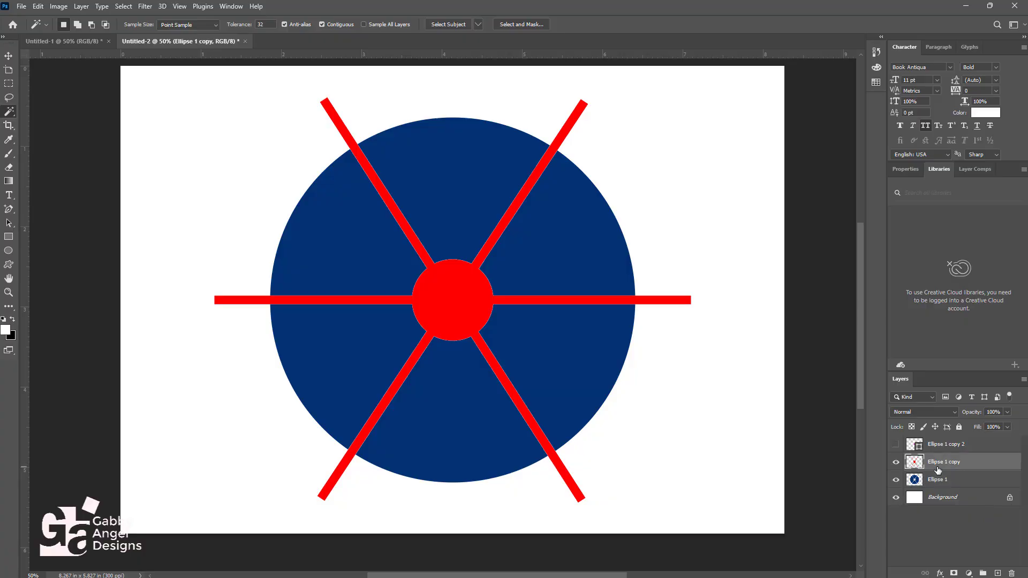
key("ctrl+e")
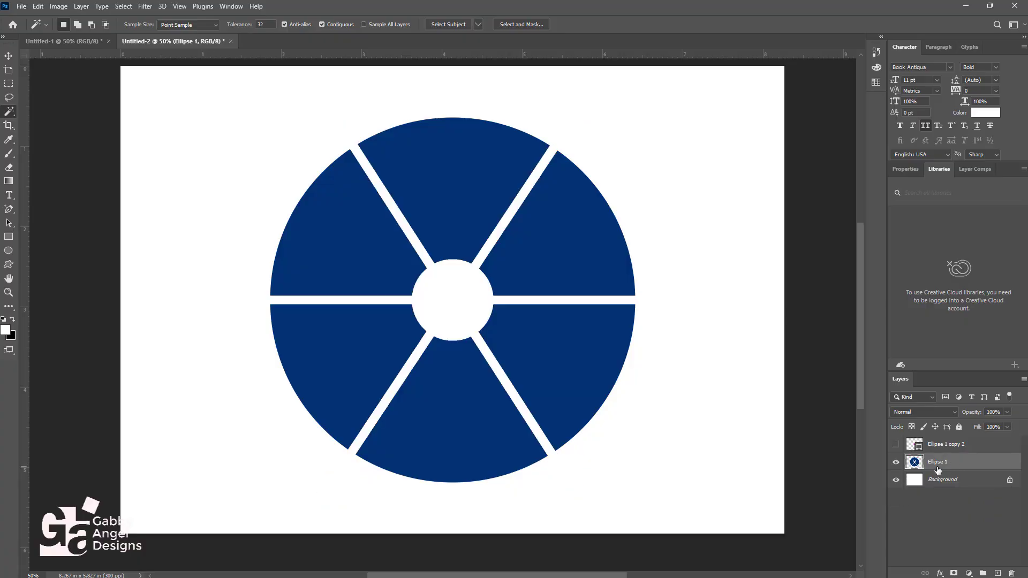
left_click(897, 444)
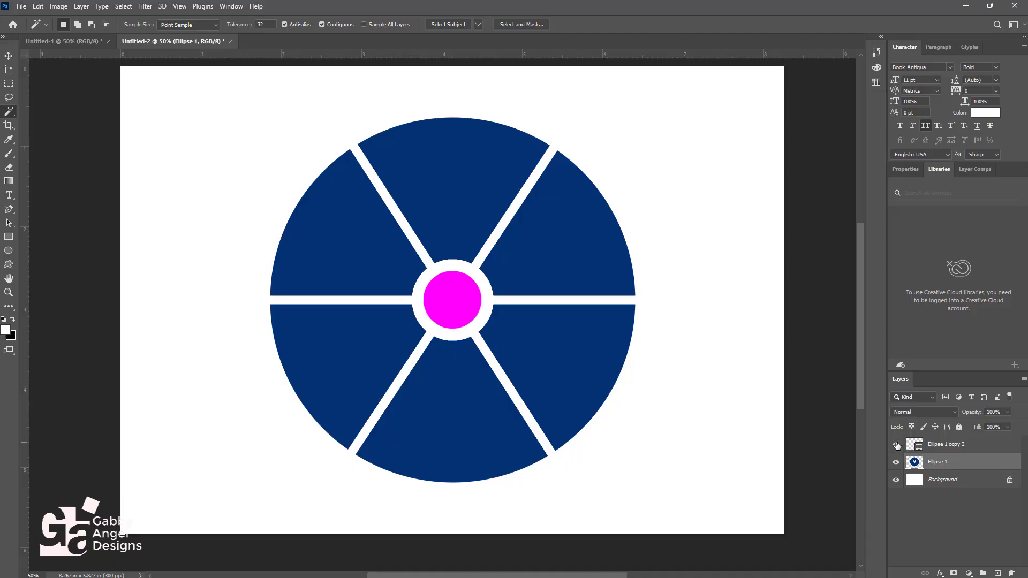
left_click(8, 56)
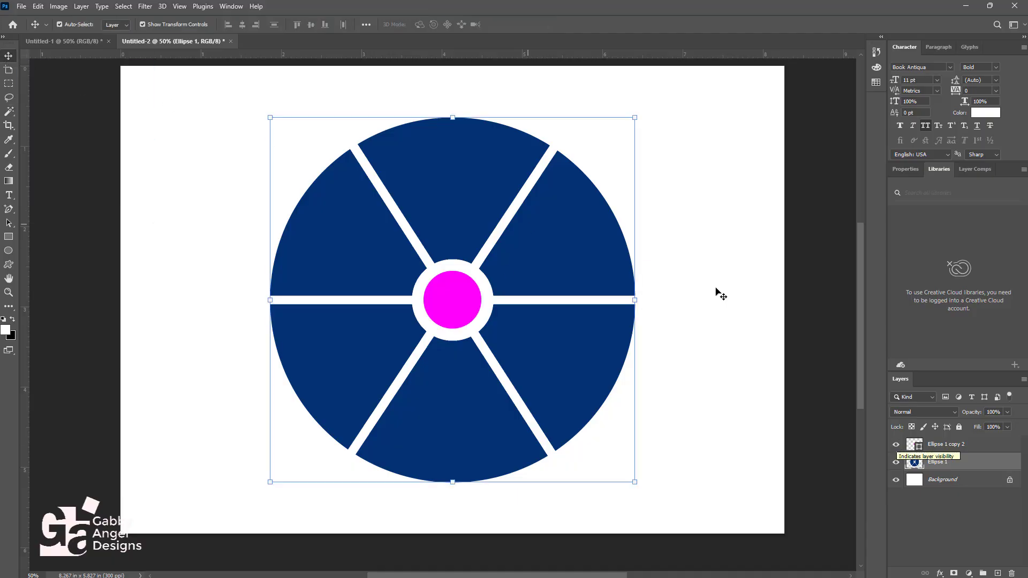
left_click(785, 211)
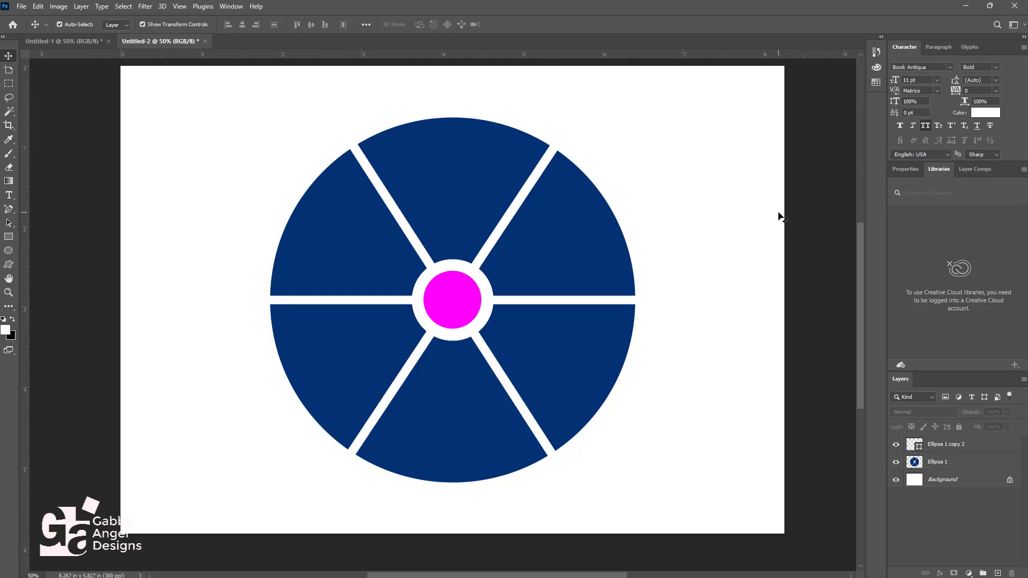
Outline the top blue segment with the Polygonal Lasso, cut it, and paste it in place on its own layer
left_click(485, 170)
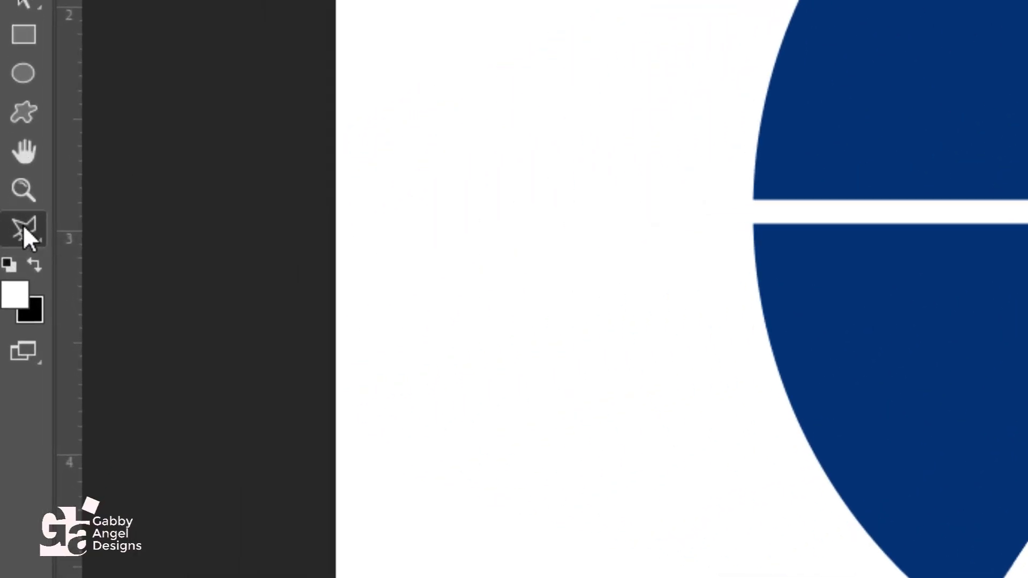
mouse_move(699, 60)
left_mouse_down()
mouse_move(574, 259)
mouse_move(518, 254)
mouse_move(501, 234)
mouse_move(382, 40)
mouse_move(524, 7)
mouse_move(648, 5)
mouse_move(709, 37)
left_mouse_up()
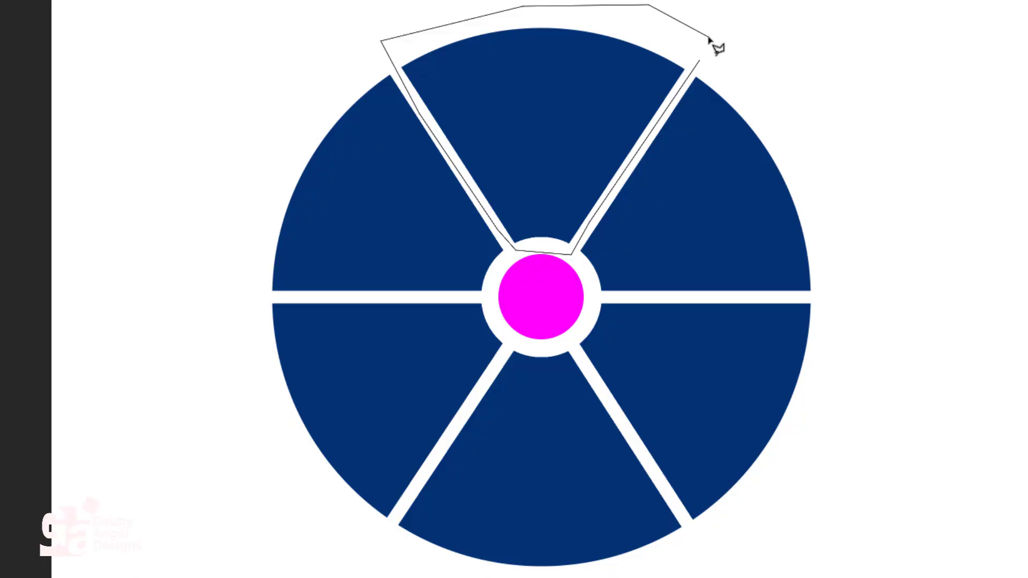
left_click_drag(710, 39, 709, 39)
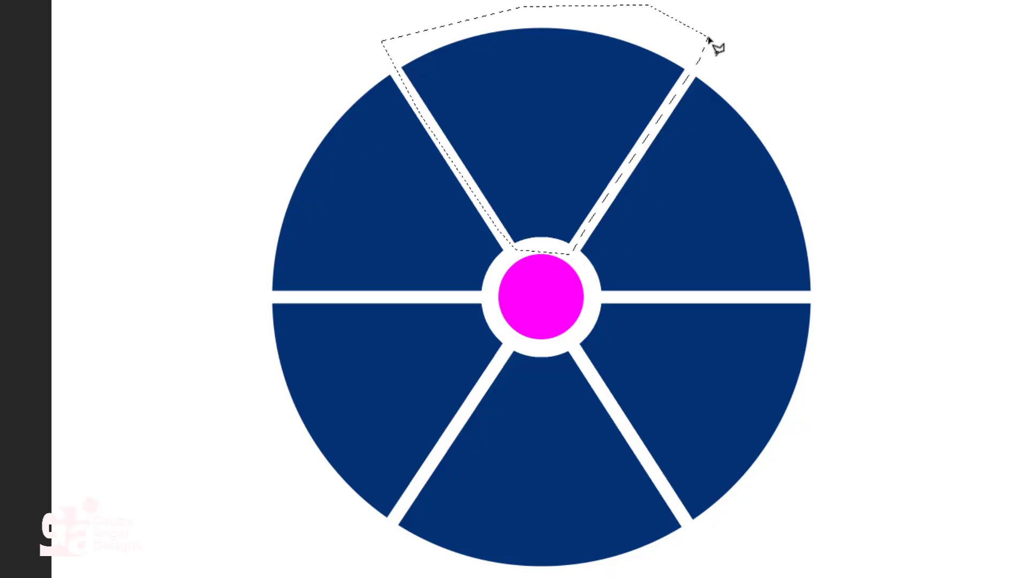
key("ctrl+x")
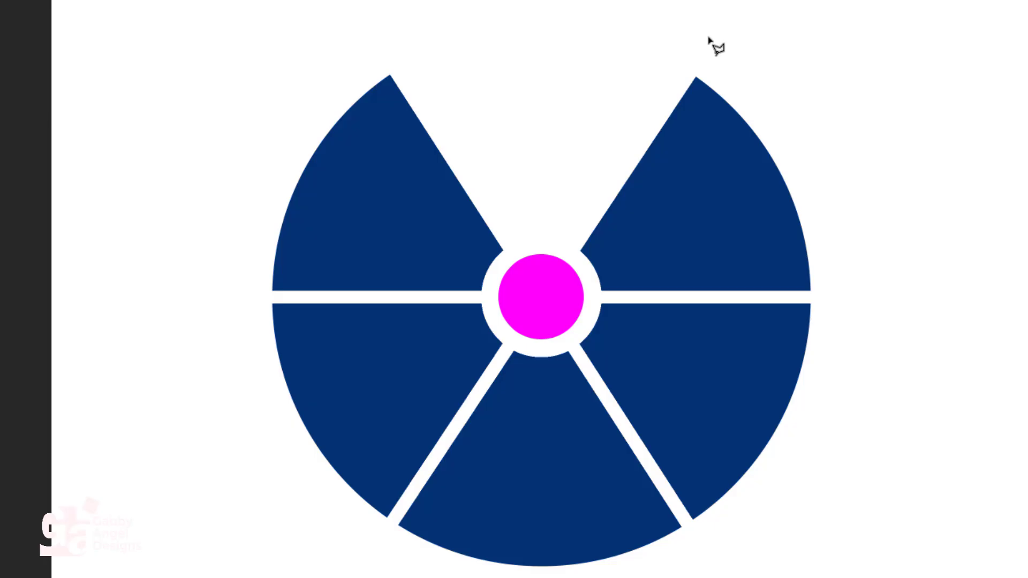
key("ctrl+v")
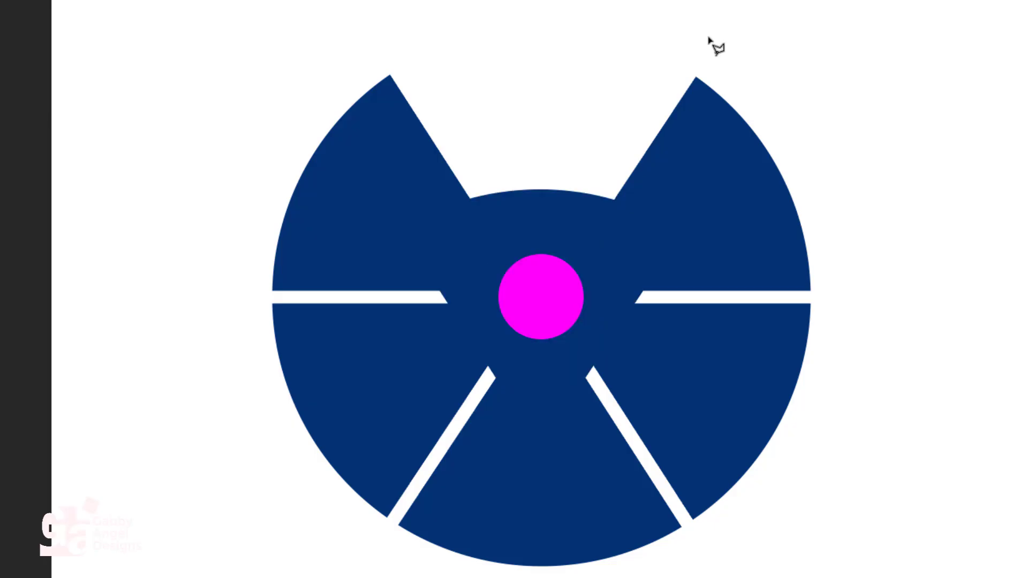
key("ctrl+z")
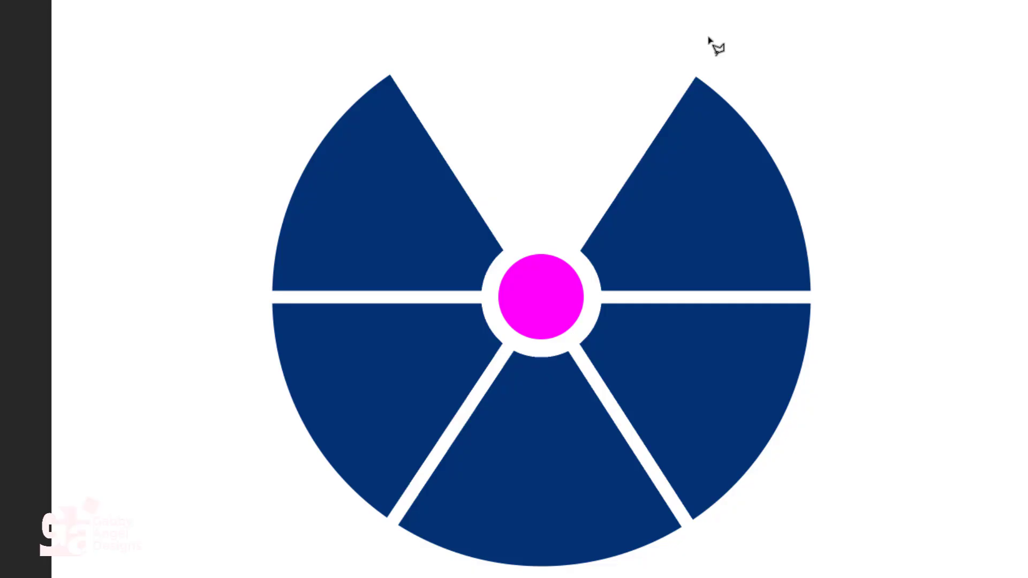
key("ctrl+f")
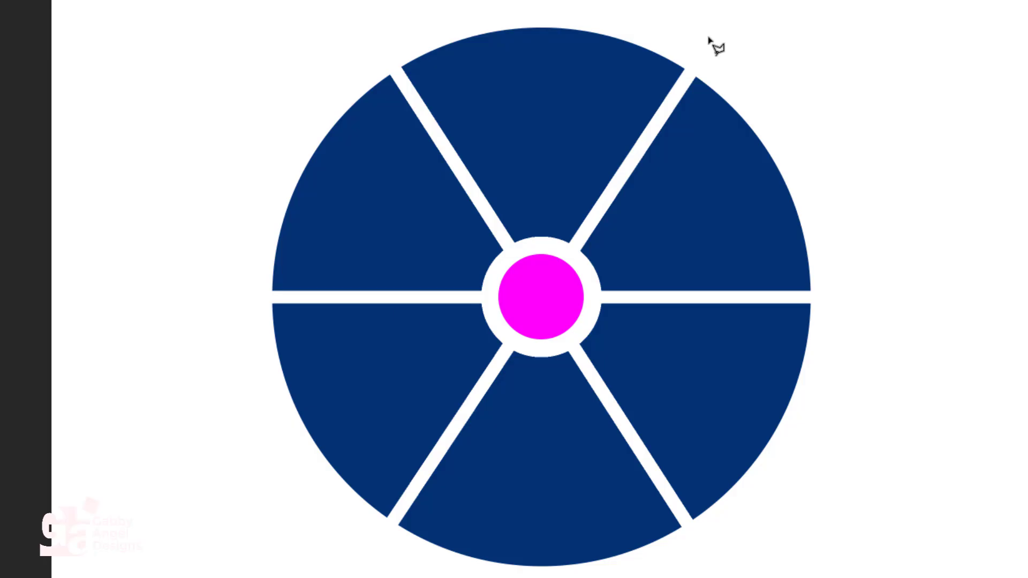
Cut out the upper-left and lower-left blue segments with the Polygonal Lasso and paste each in place on its own layer
mouse_move(247, 301)
left_mouse_down()
mouse_move(448, 314)
mouse_move(298, 161)
mouse_move(243, 302)
left_mouse_up()
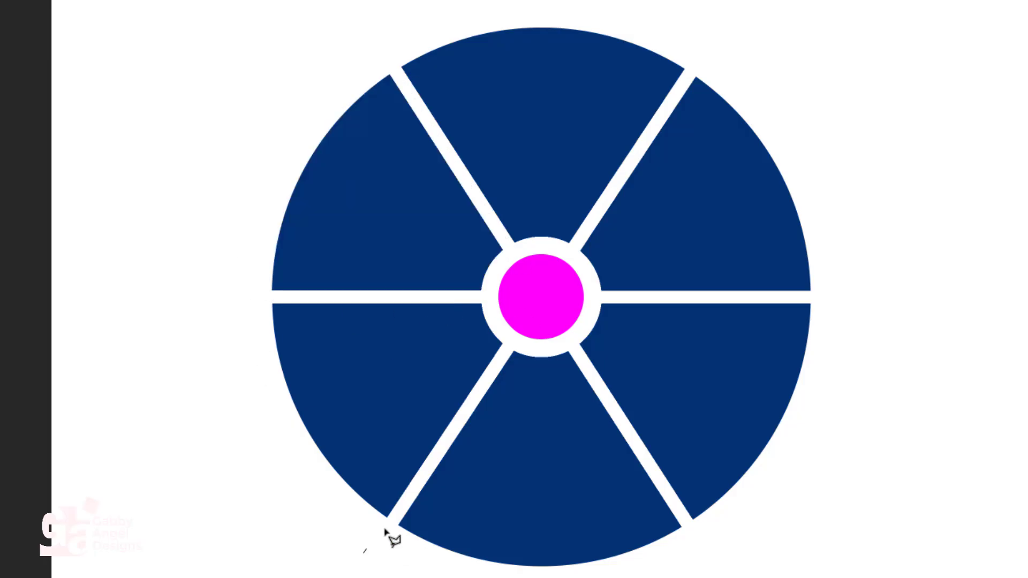
left_click(508, 346)
left_click(482, 296)
left_click(256, 300)
key("ctrl+x")
key("ctrl+shift+v")
Outline the bottom blue segment with the Polygonal Lasso, cut it, and paste it in place on its own layer
left_click(699, 539)
left_click(569, 336)
left_click(507, 348)
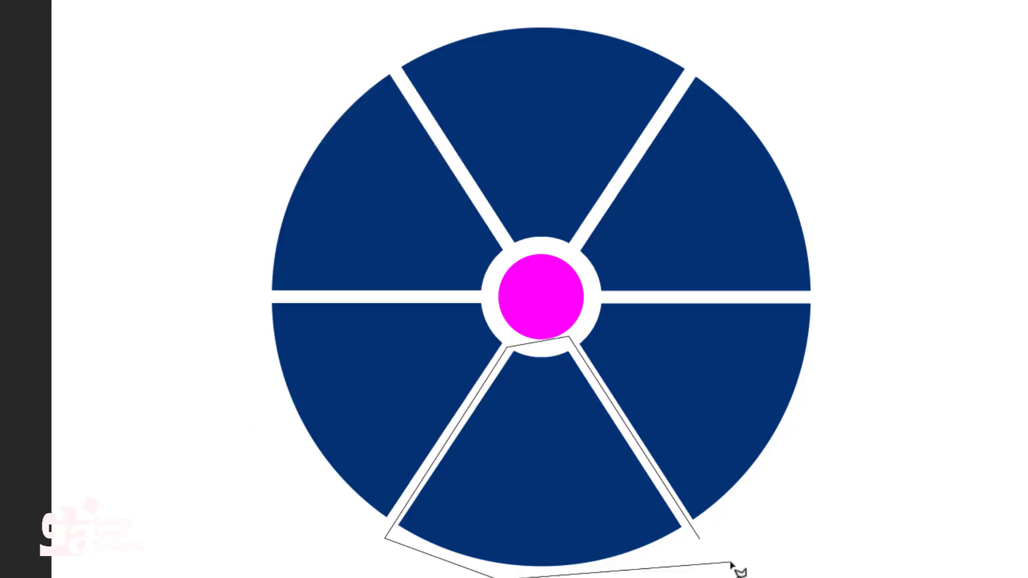
left_click(699, 539)
key("ctrl+x")
key("ctrl+shift+v")
Outline the lower-right blue segment with the Polygonal Lasso, cut it, and paste it in place on its own layer
left_click(595, 296)
left_click(857, 295)
left_click(856, 514)
left_click(759, 568)
left_click(687, 534)
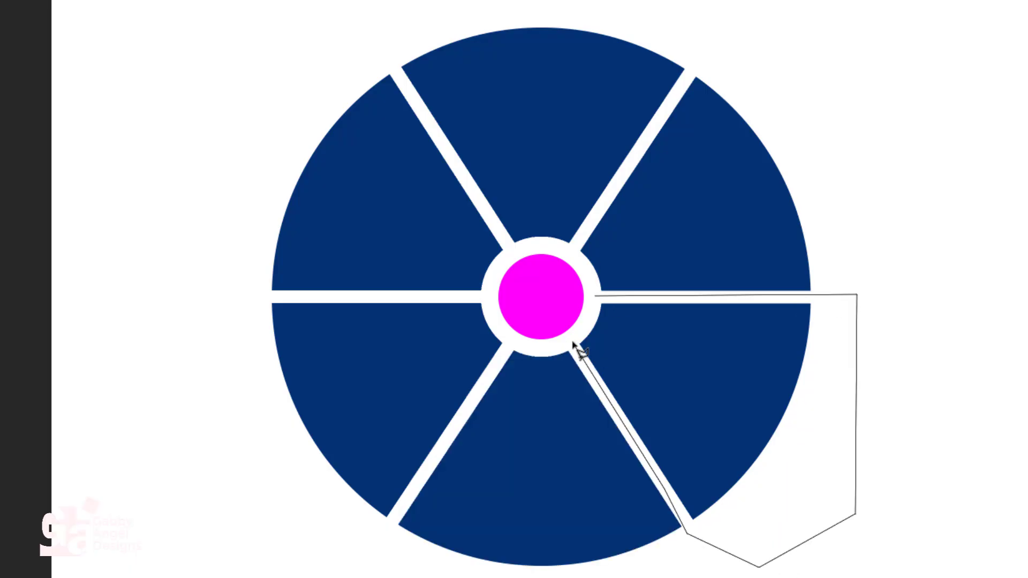
left_click(574, 344)
left_click(595, 295)
key("ctrl+x")
key("ctrl+shift+v")
Move all six blue segments outward from the center circle to test that each can be moved separately
key("v")
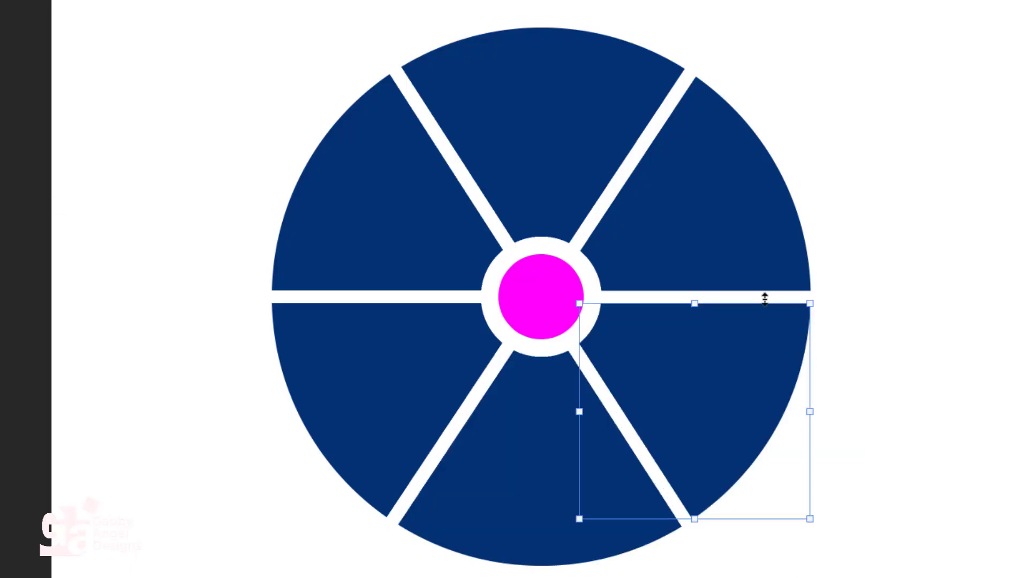
left_click(868, 232)
left_click_drag(711, 230, 851, 181)
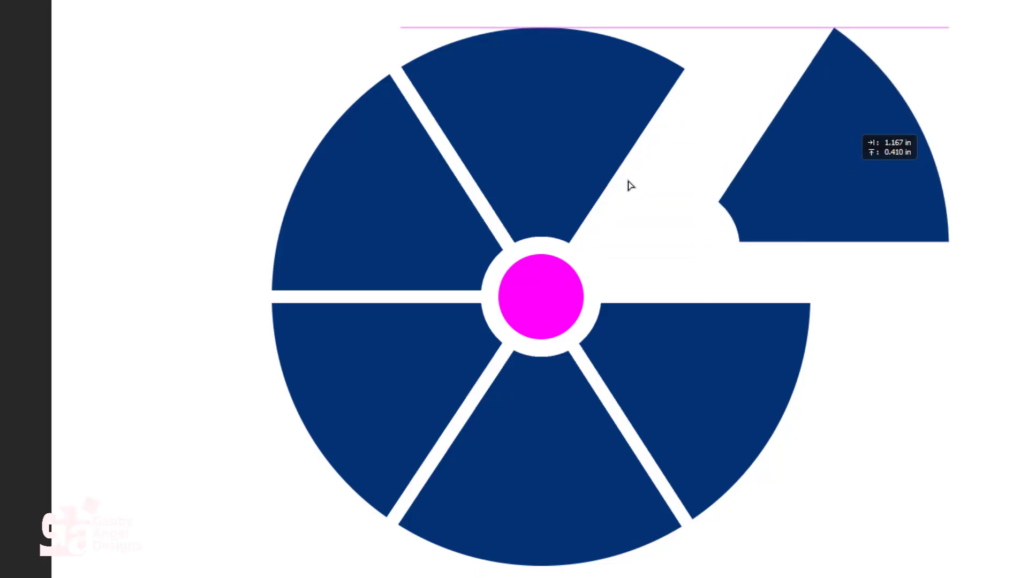
left_click_drag(519, 46, 529, 0)
left_click_drag(443, 179, 327, 132)
left_click_drag(365, 392, 251, 481)
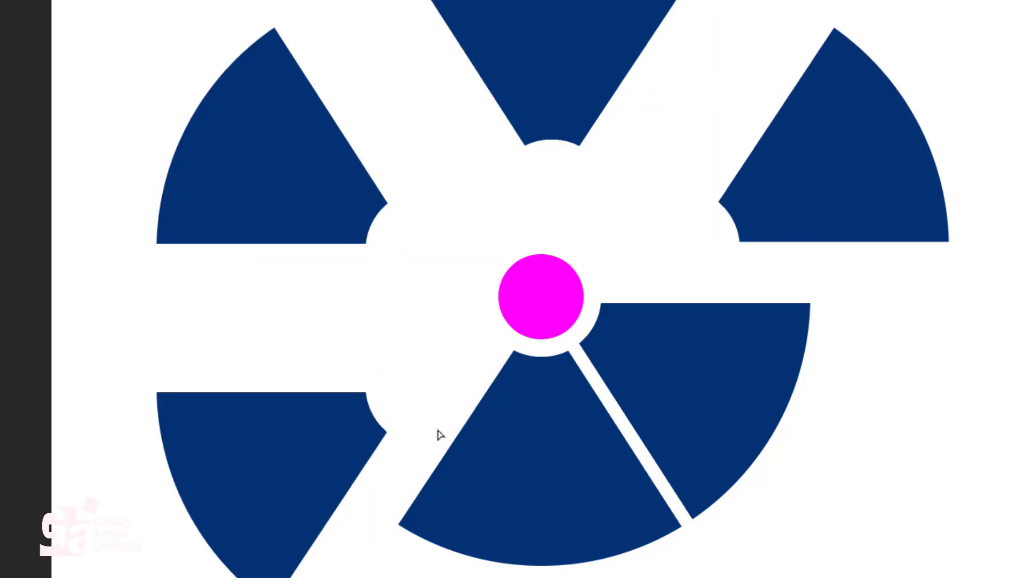
left_click_drag(537, 475, 551, 572)
left_click_drag(716, 408, 888, 469)
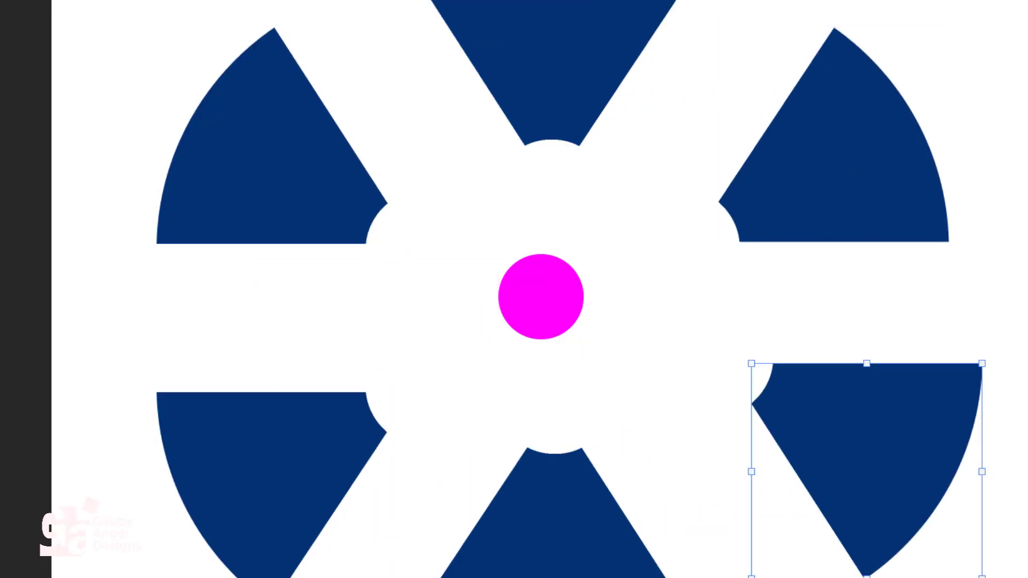
Undo the trial moves of the six blue segments
key("Escape")
key("ctrl+z")
key("ctrl+z")
key("ctrl+z")
key("ctrl+z")
key("ctrl+z")
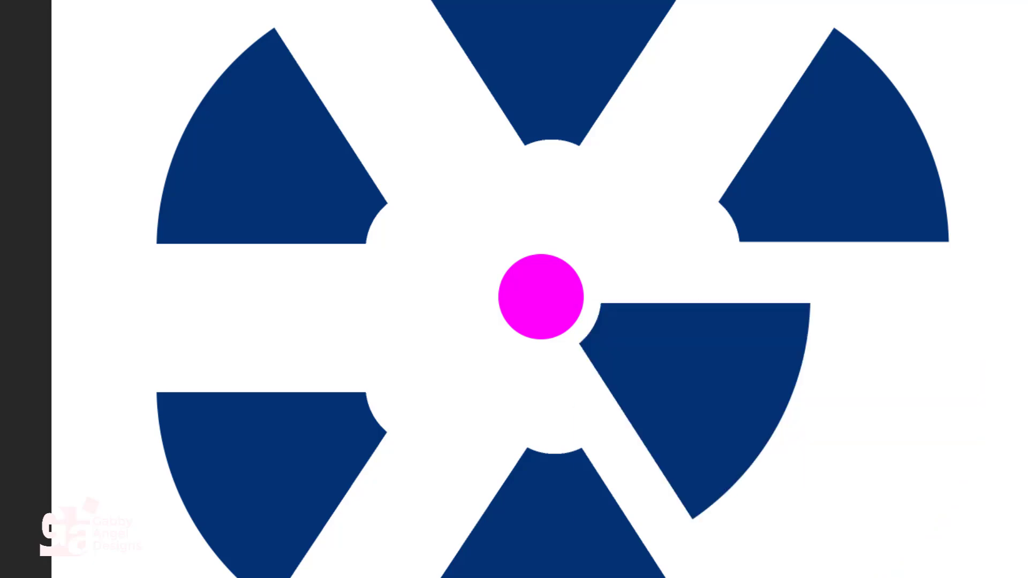
key("ctrl+z")
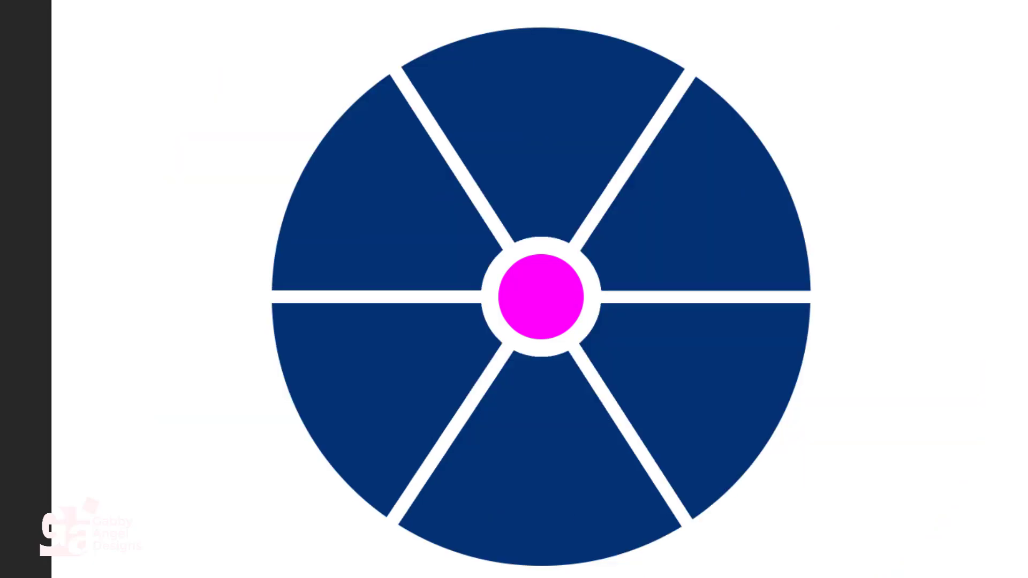
Place the photo _MG_6385 as an embedded image directly above the top segment's layer
left_click(628, 125)
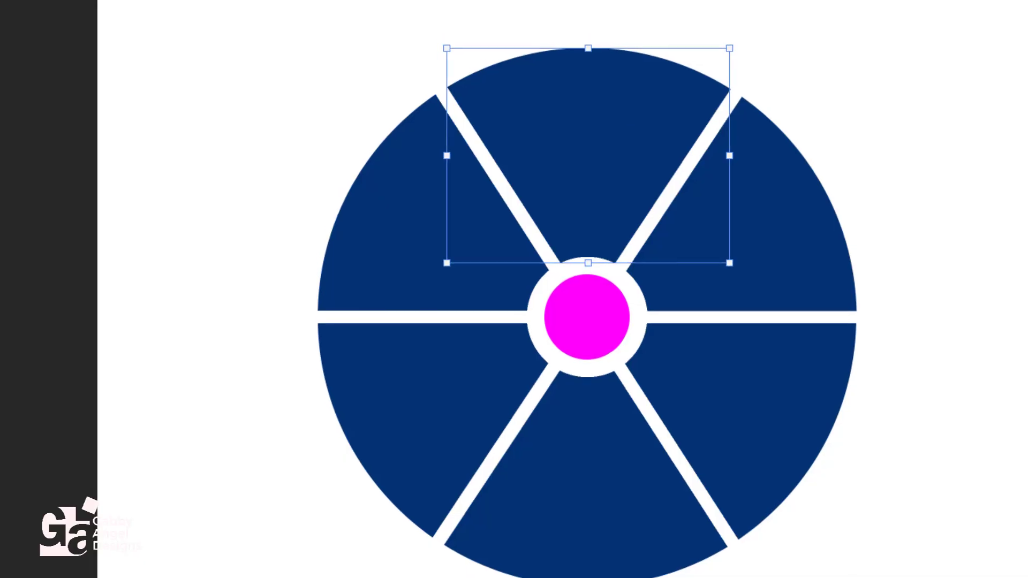
left_click(60, 11)
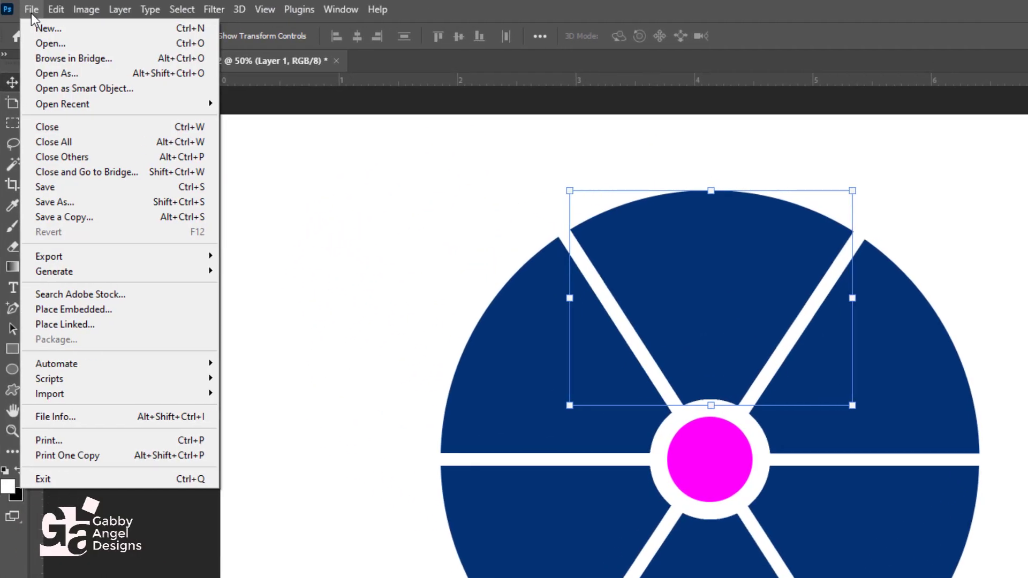
left_click(92, 310)
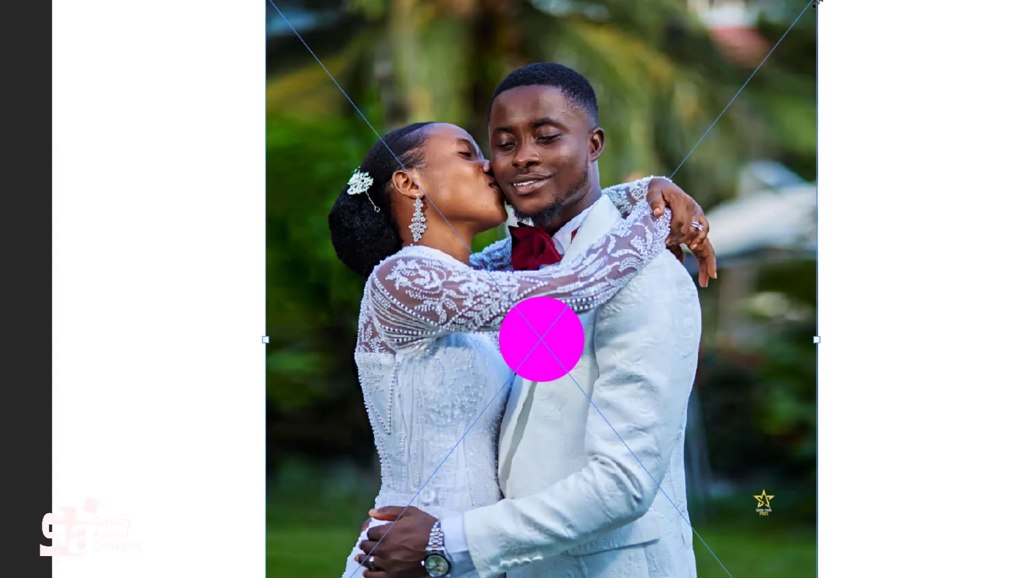
Scale down the placed photo and move it up so it covers the top blue segment
left_click_drag(816, 2, 759, 128)
left_click_drag(622, 213, 620, 139)
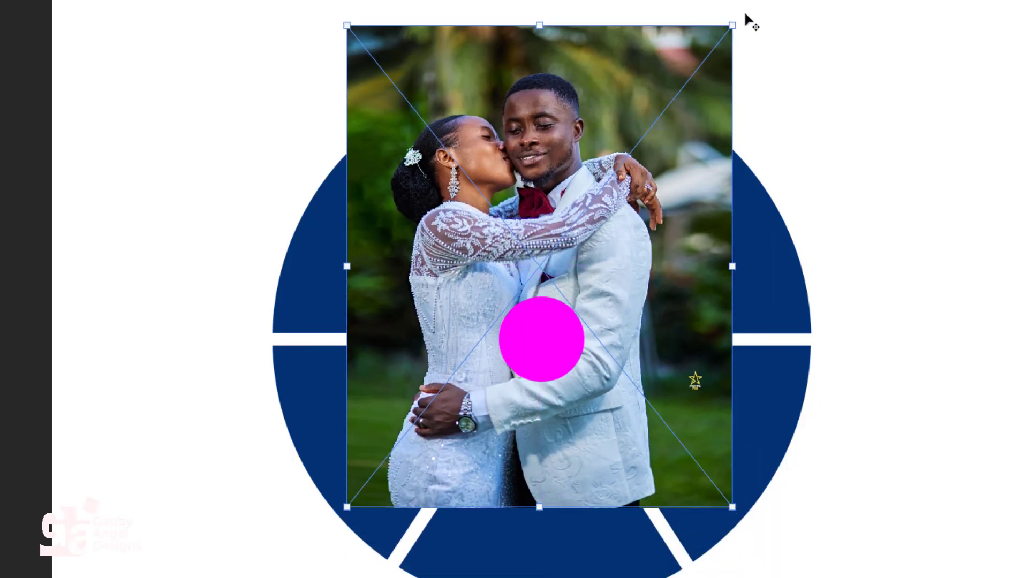
left_click_drag(735, 23, 700, 65)
left_click_drag(650, 124, 650, 95)
left_click_drag(700, 34, 686, 55)
left_click_drag(646, 120, 645, 74)
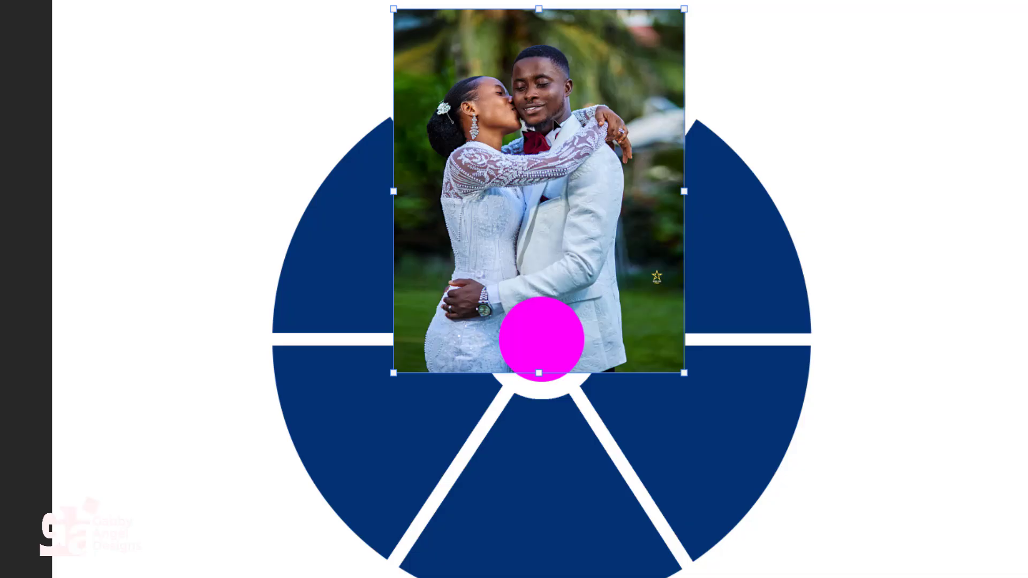
key("Return")
Nudge the photo over the top segment and clip it to that segment with a clipping mask
left_click_drag(563, 111, 570, 105)
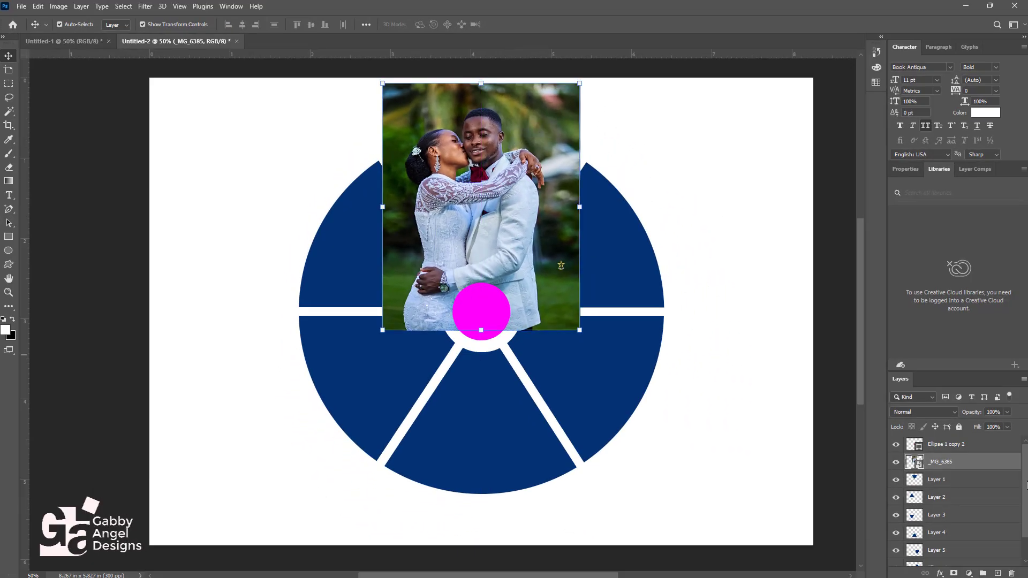
right_click(980, 464)
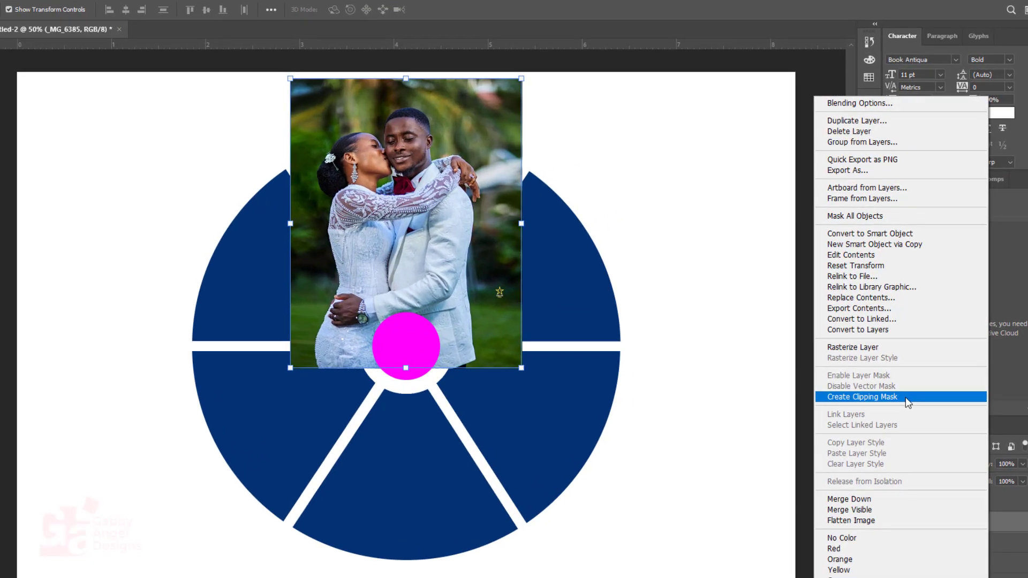
left_click(907, 356)
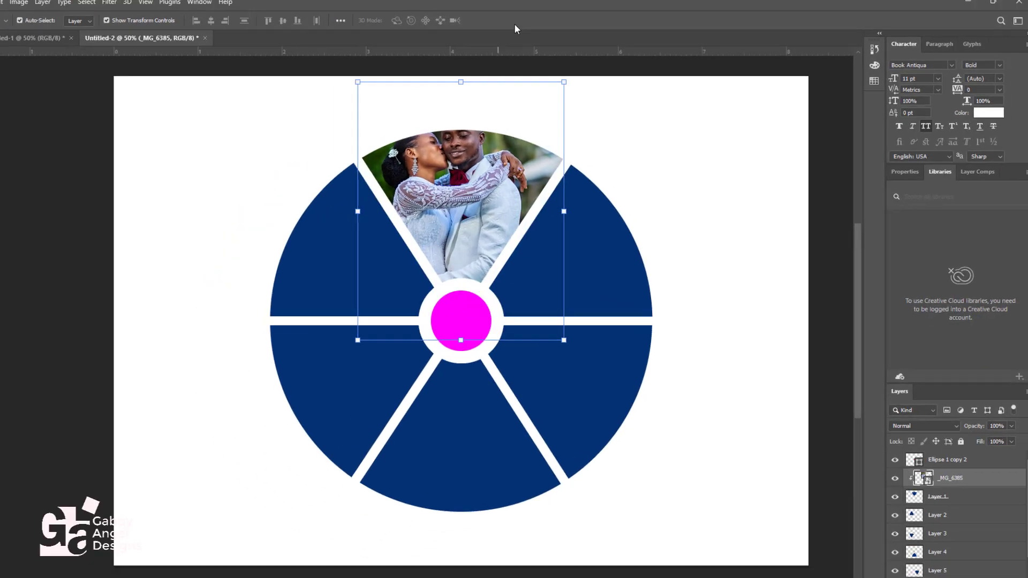
Scale the clipped photo to 6.88% and position it so the couple fits inside the top segment
left_click_drag(563, 81, 564, 130)
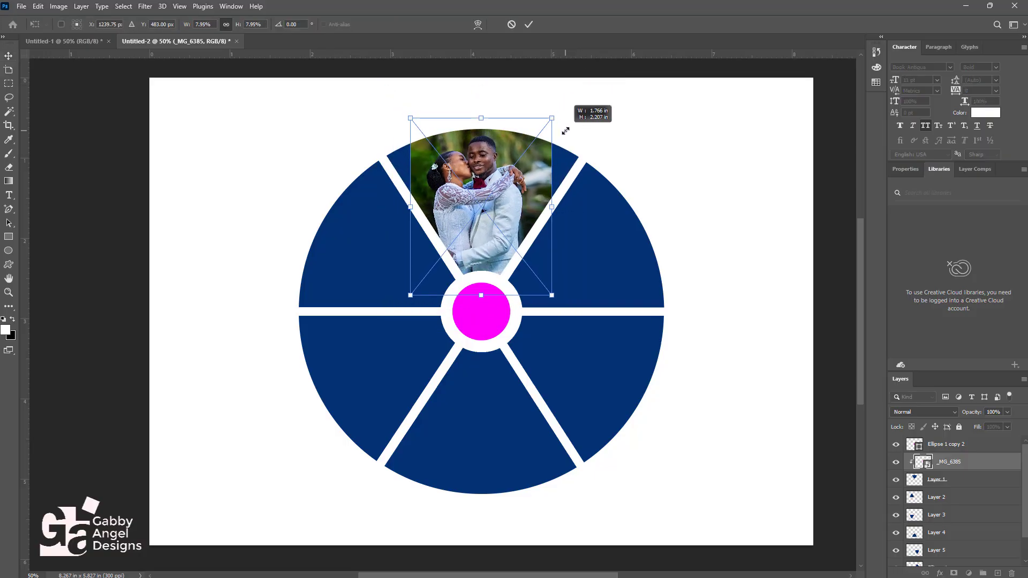
left_click_drag(554, 298, 540, 281)
left_click_drag(538, 117, 549, 108)
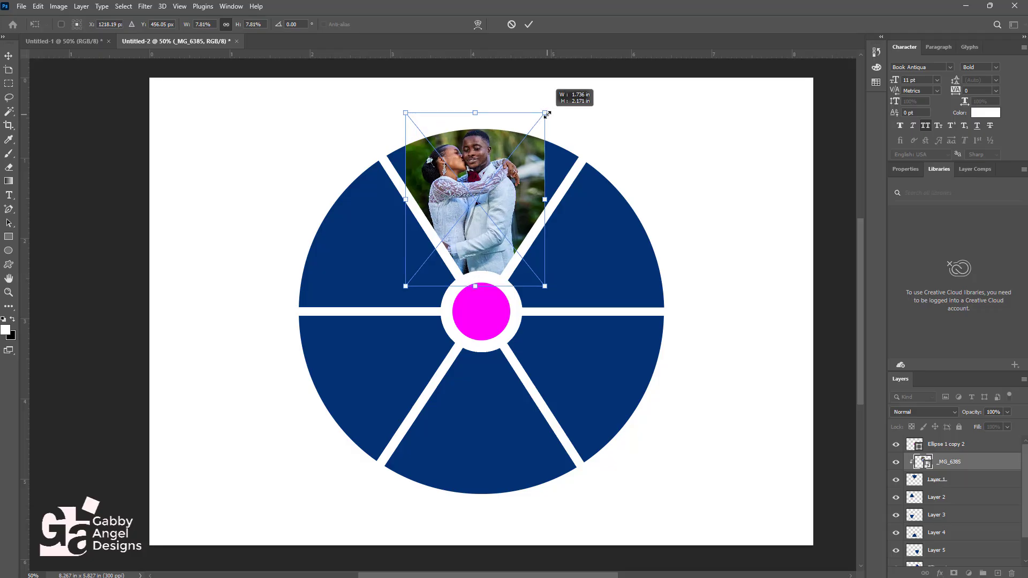
left_click_drag(519, 151, 534, 156)
left_click_drag(575, 112, 616, 99)
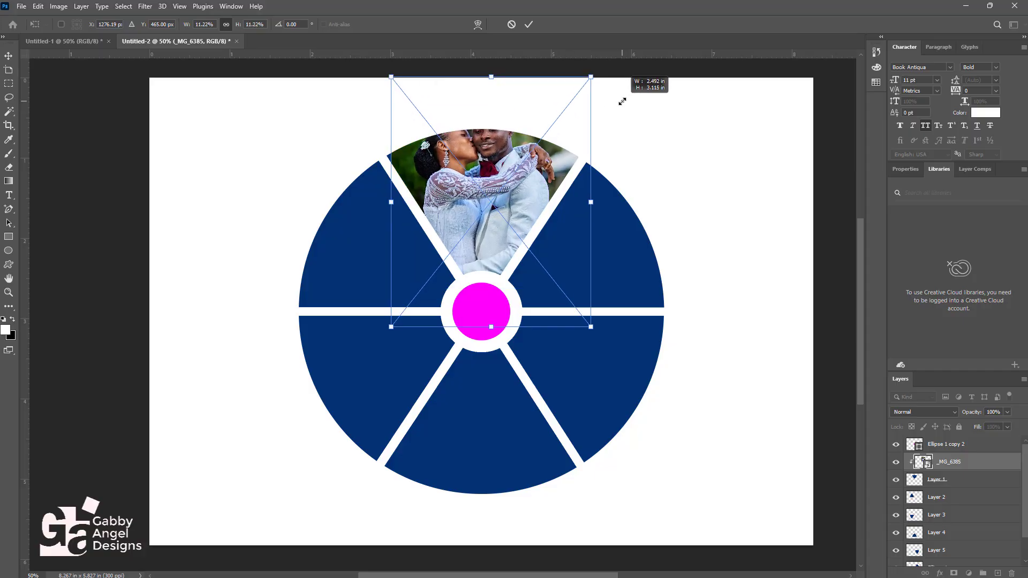
left_click_drag(508, 174, 505, 206)
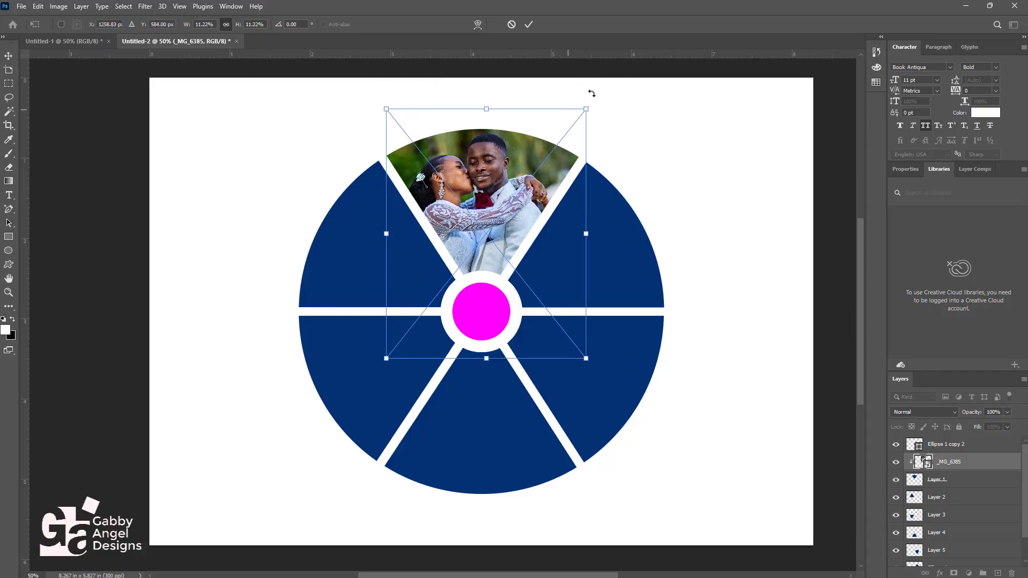
left_click_drag(584, 109, 559, 152)
left_click_drag(522, 204, 533, 168)
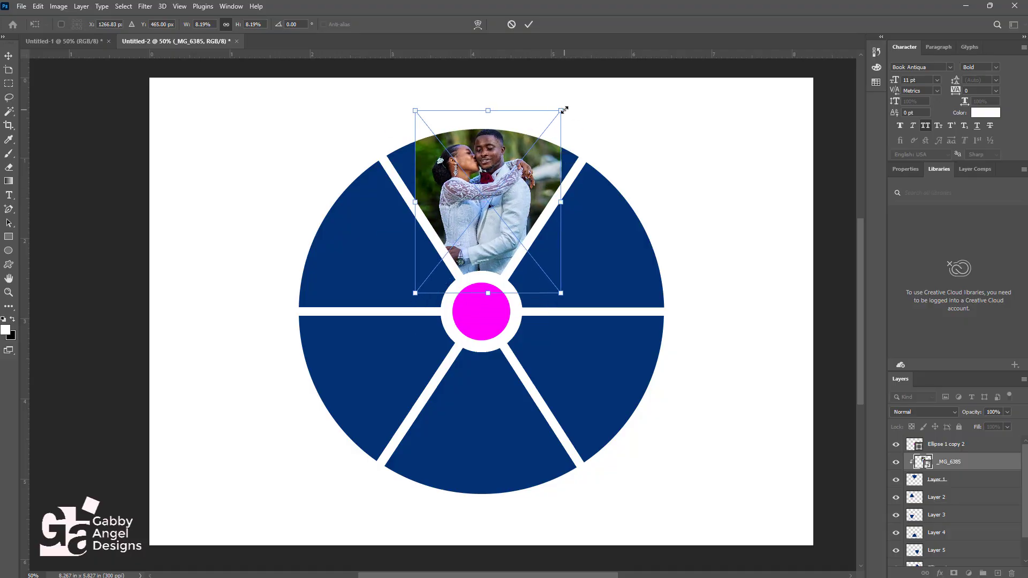
left_click_drag(564, 110, 554, 125)
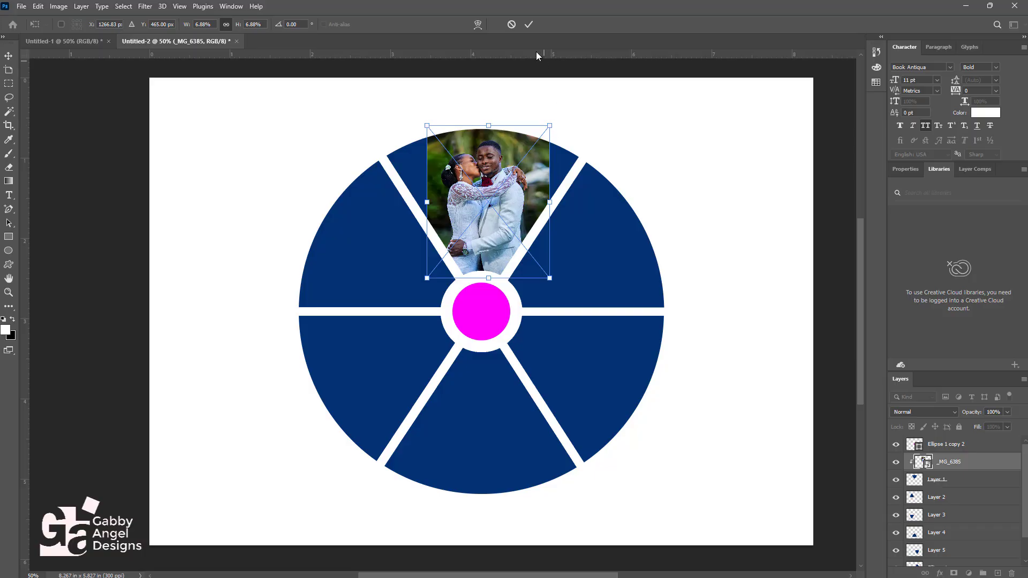
left_click(529, 24)
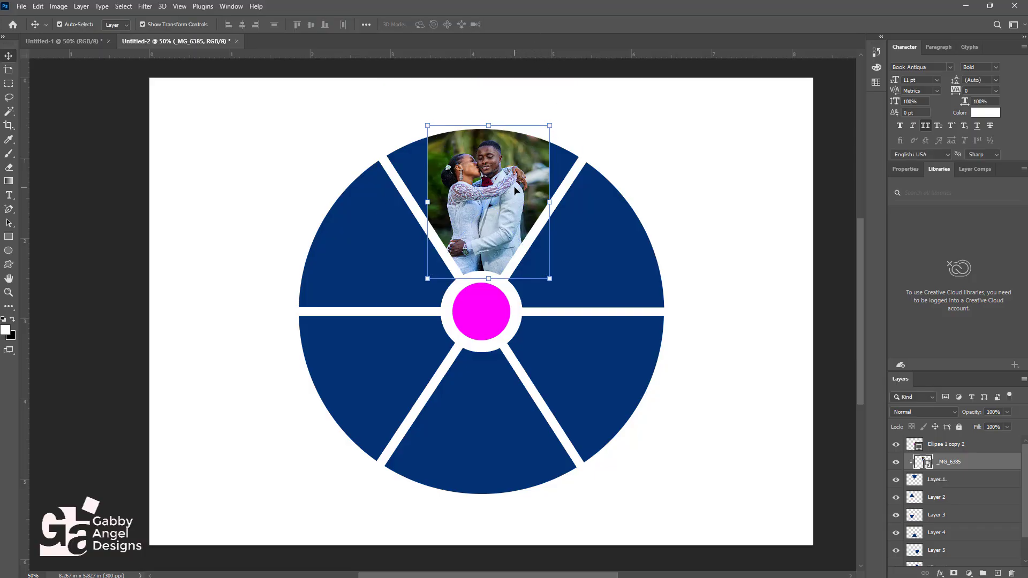
Rasterize the _MG_6385 layer and stretch the background strip right of the couple to fill the top segment's right side
right_click(984, 469)
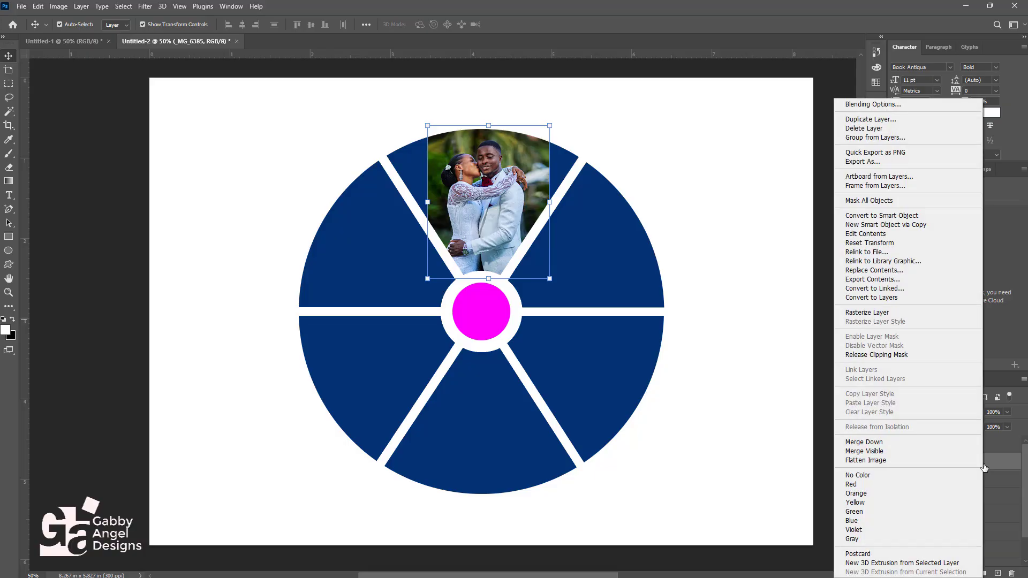
left_click(892, 316)
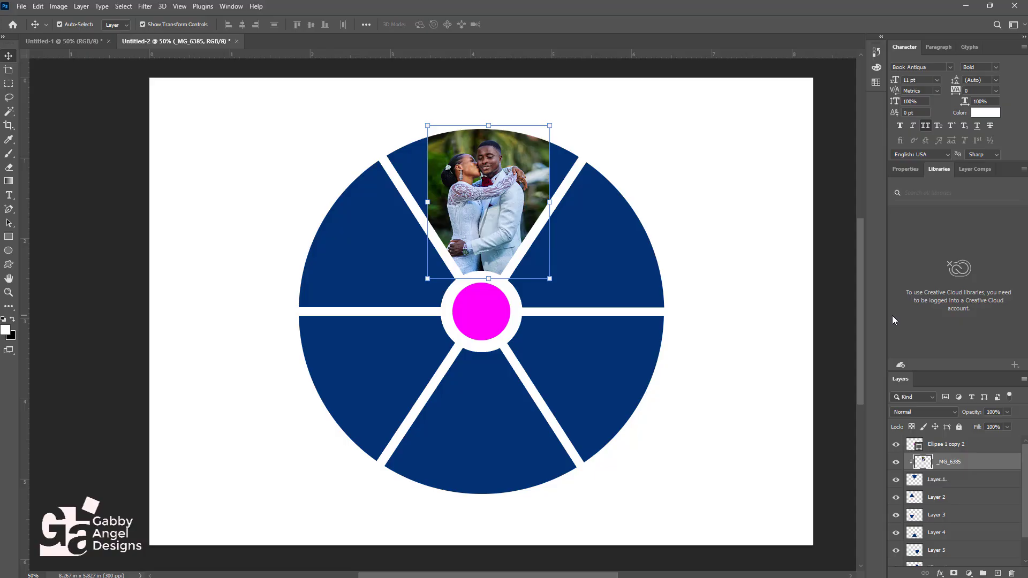
key("m")
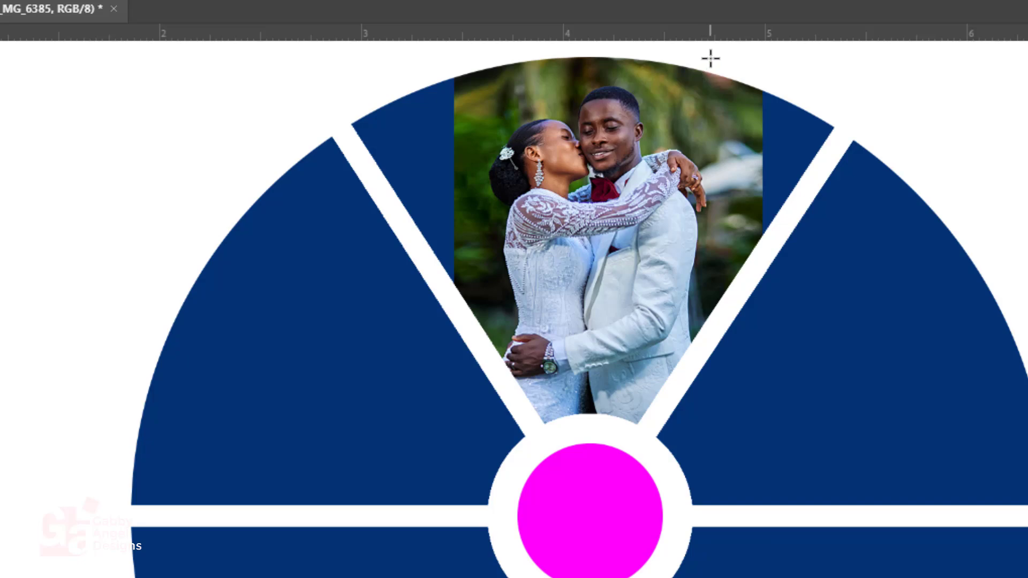
left_click_drag(711, 55, 949, 577)
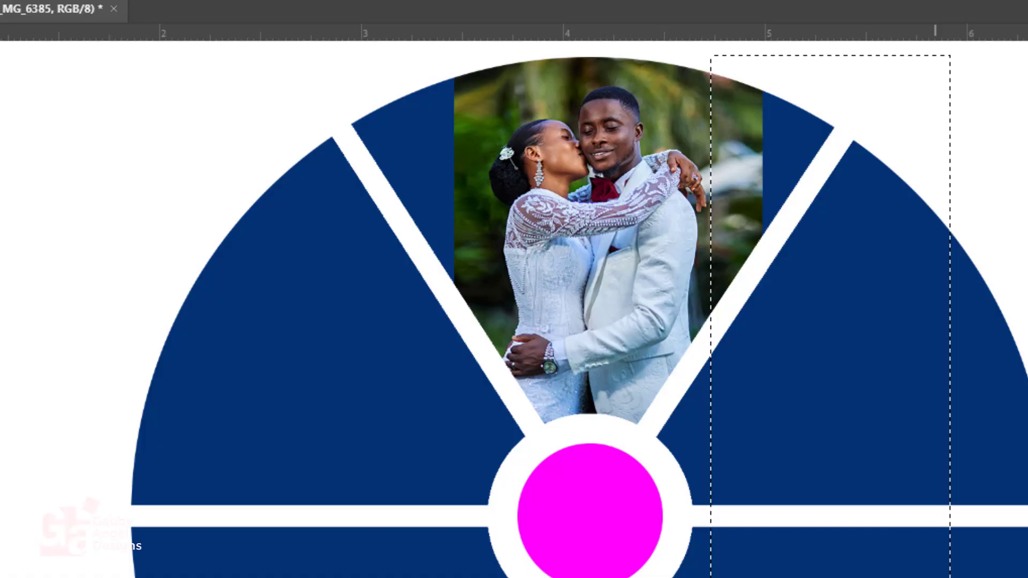
key("ctrl+t")
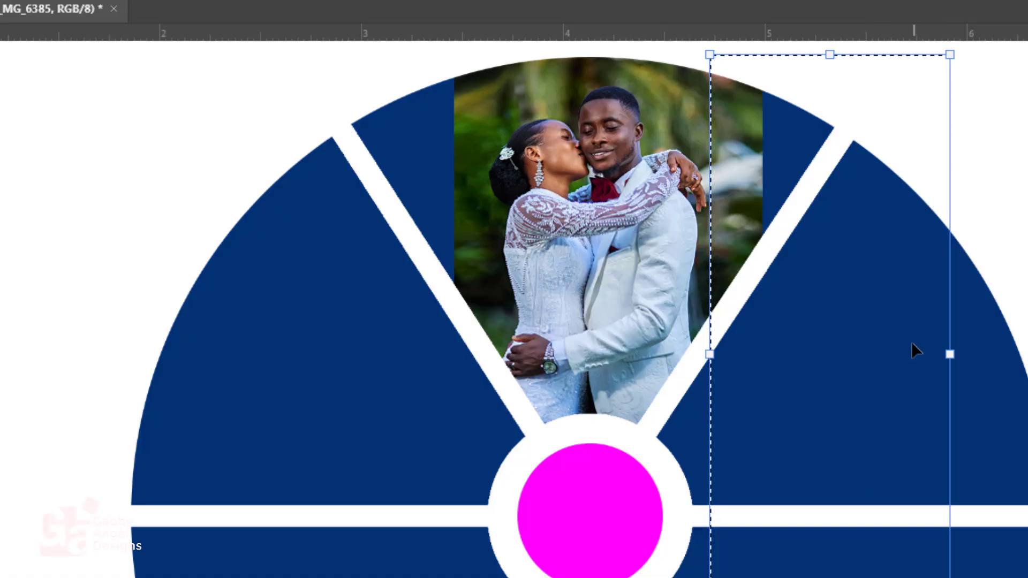
left_click_drag(951, 353, 947, 288)
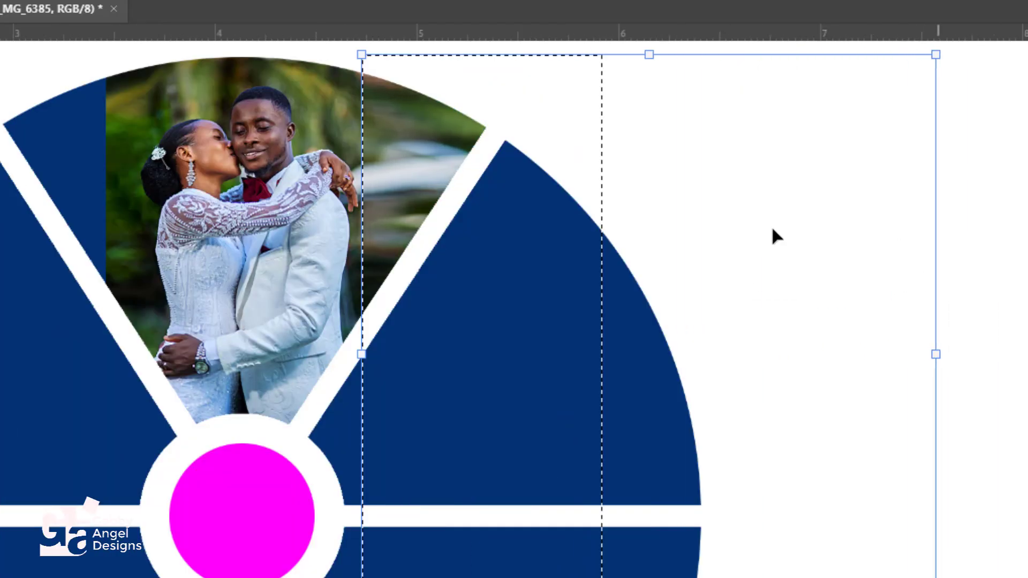
left_click_drag(315, 176, 517, 237)
key("Return")
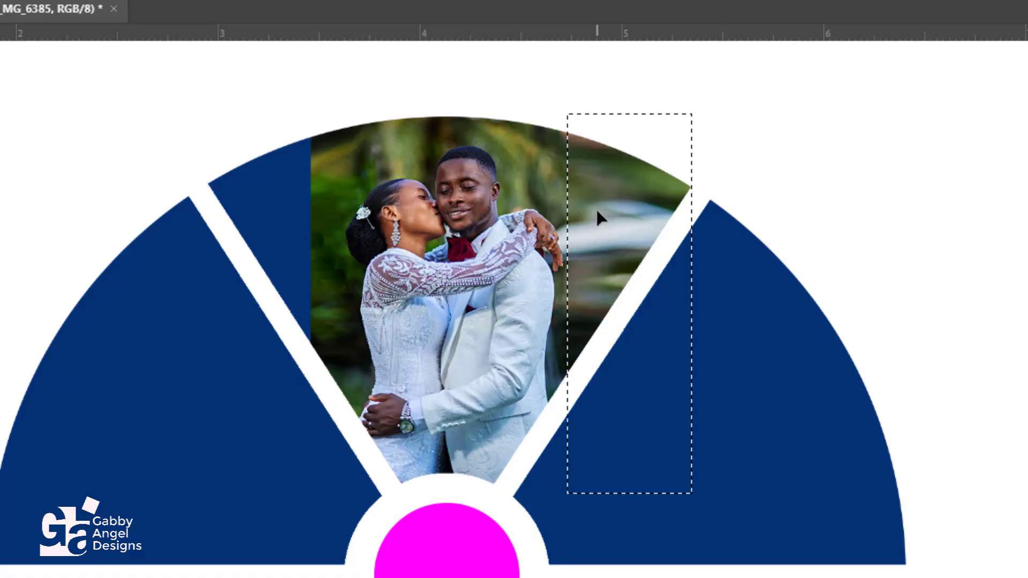
key("ctrl+d")
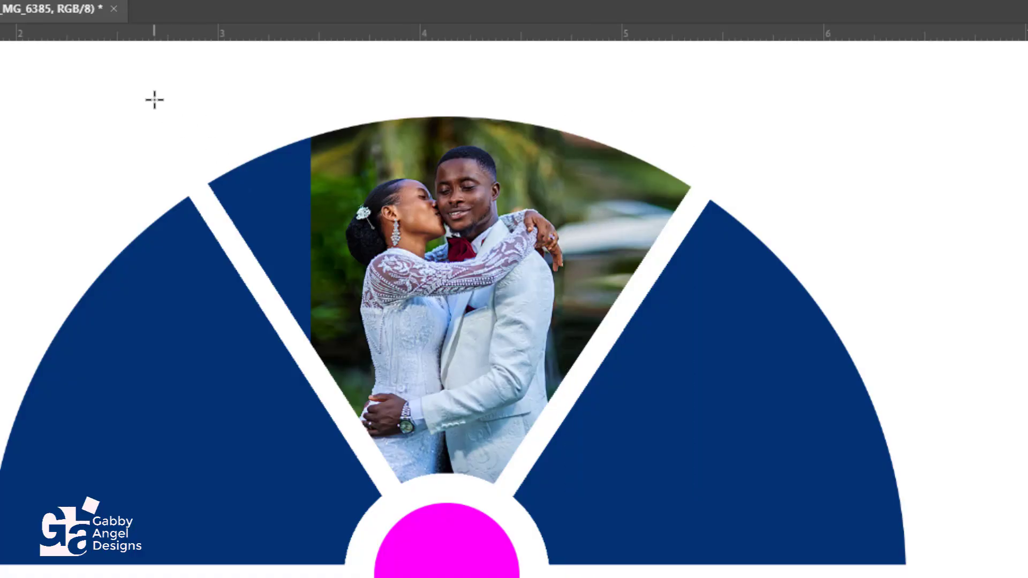
Stretch the background strip left of the couple outward in two passes to fill the top segment's left side
left_click_drag(154, 99, 339, 564)
key("ctrl+t")
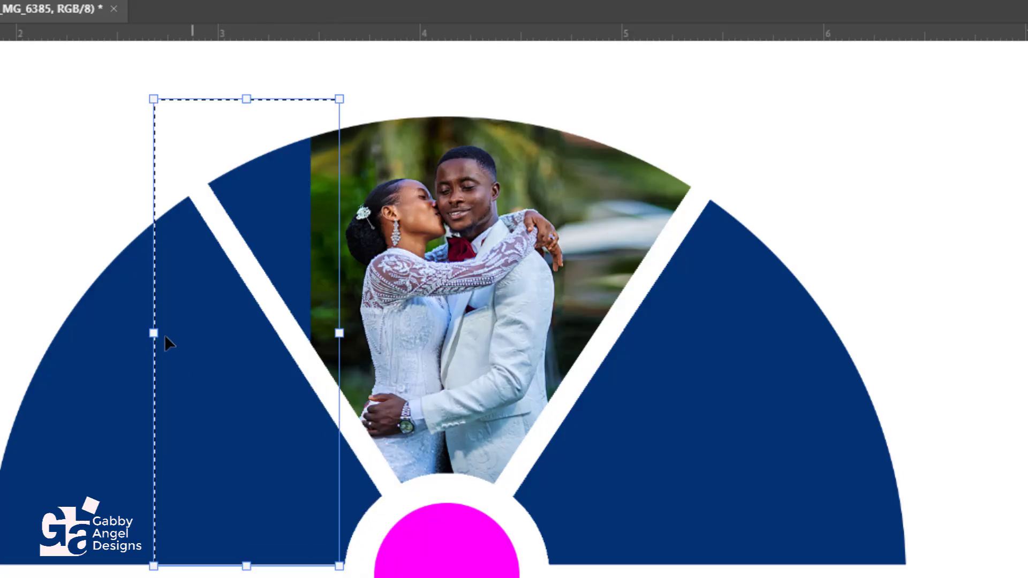
left_click_drag(150, 333, 32, 333)
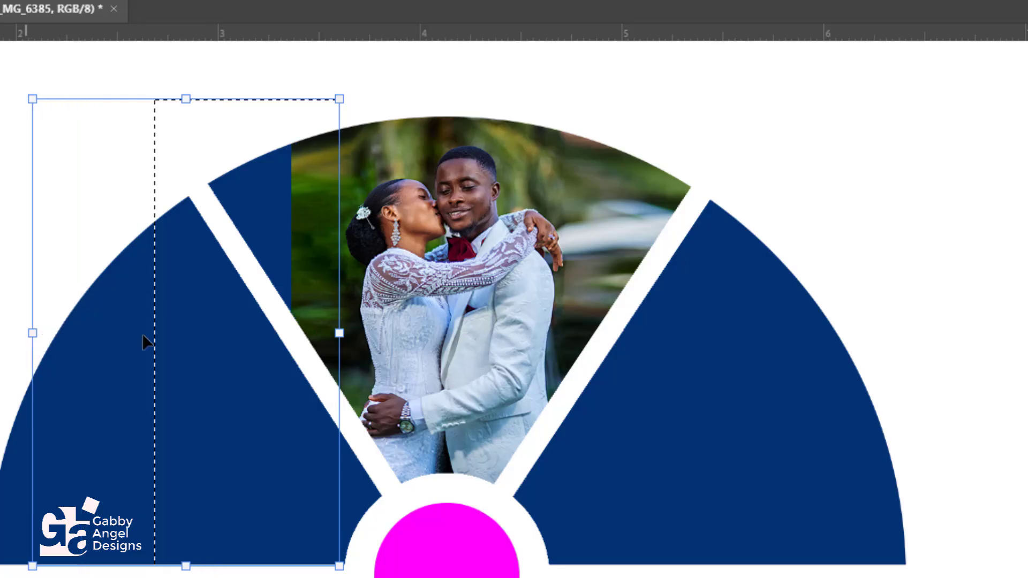
key("Return")
key("ctrl+d")
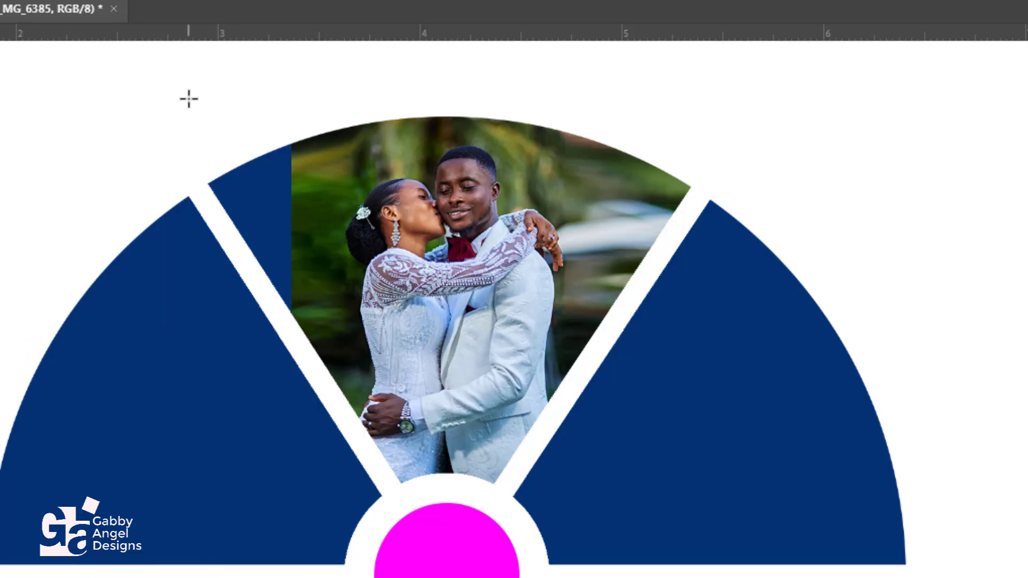
left_click_drag(188, 98, 337, 477)
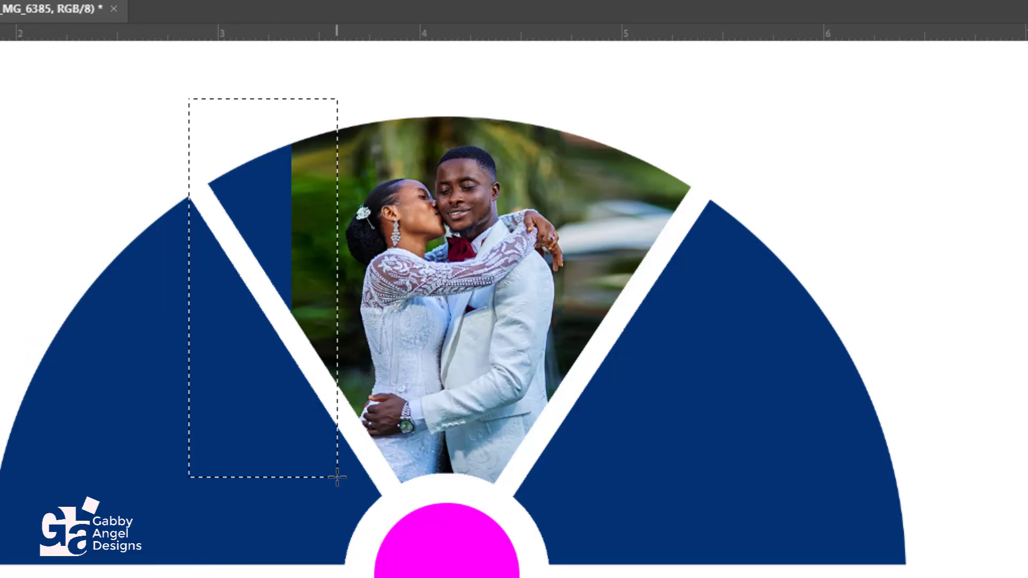
key("ctrl+t")
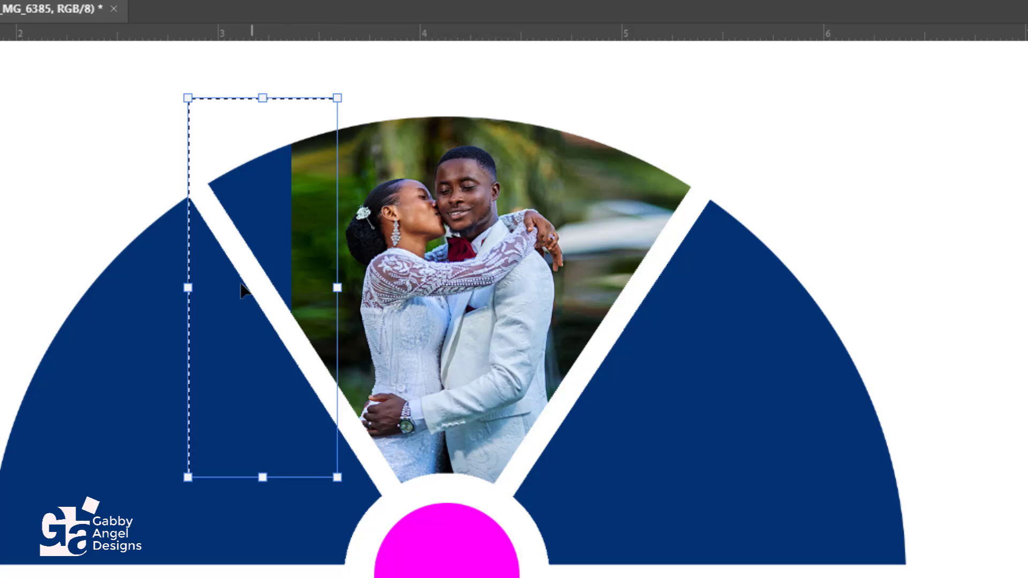
left_click_drag(191, 288, 0, 288)
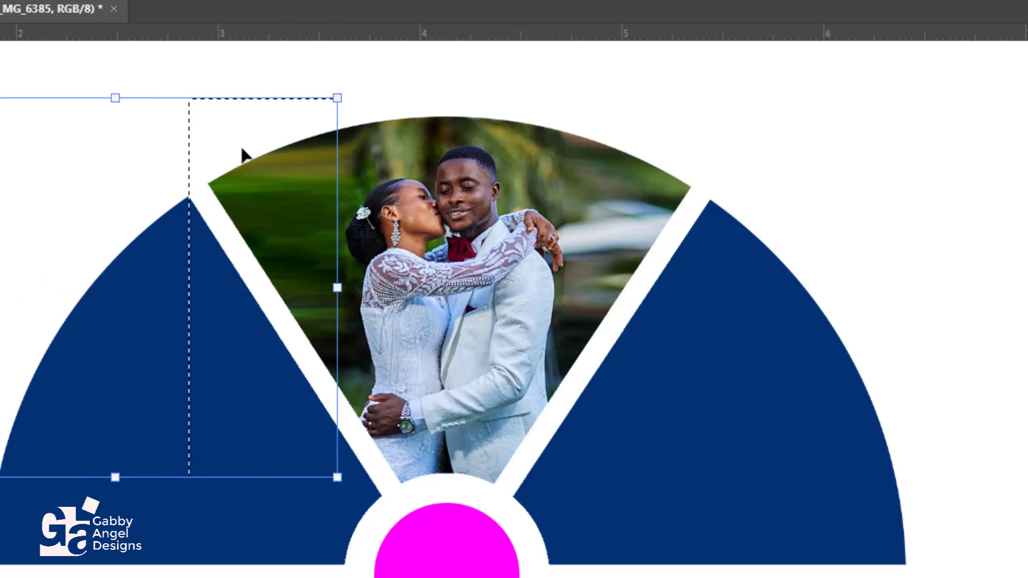
key("Return")
key("ctrl+d")
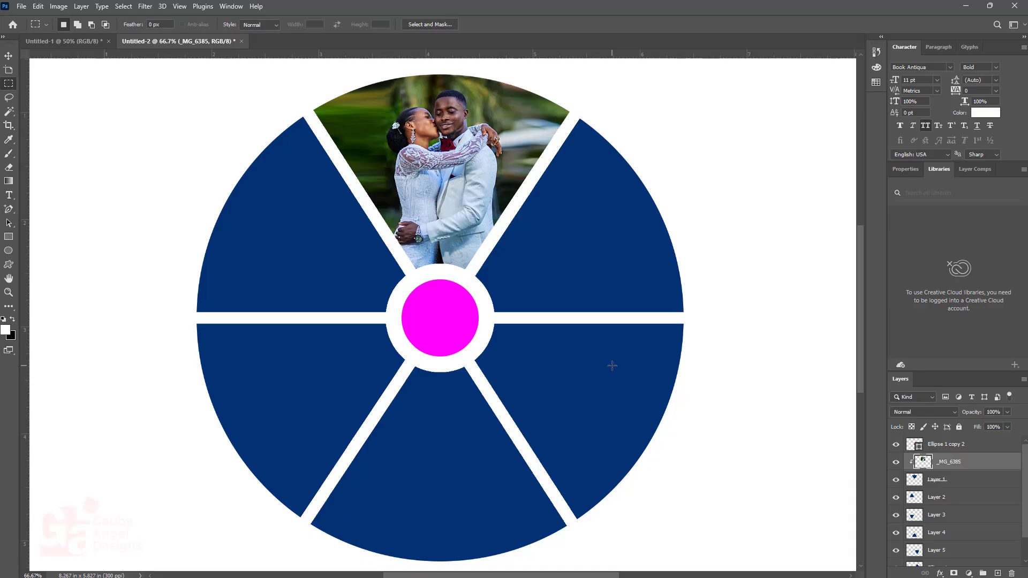
Place the photo IMG-20230706-WA0082 as an embedded image directly above the upper-left segment's layer
left_click_drag(478, 403, 487, 402)
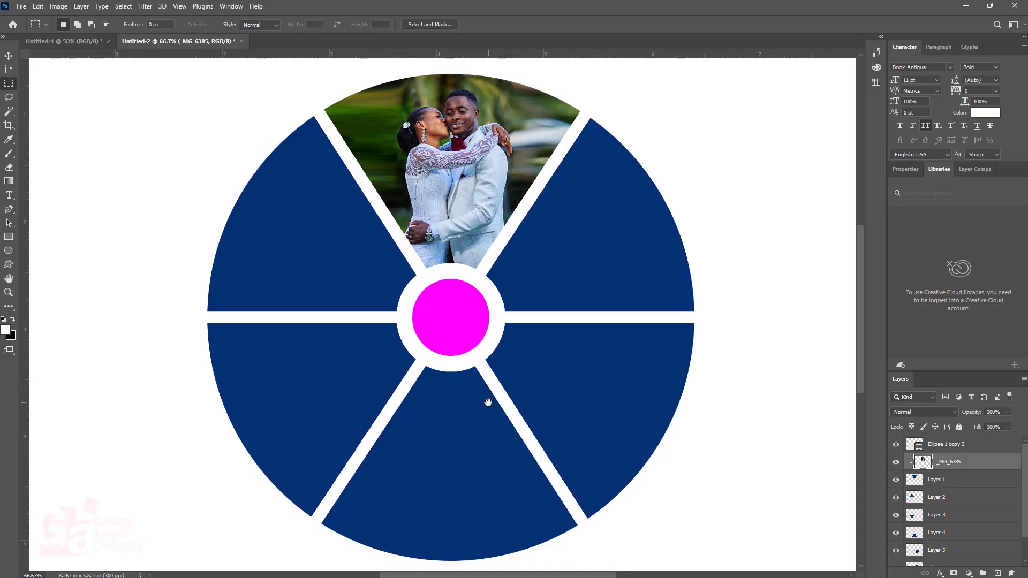
left_click(8, 55)
left_click(289, 202)
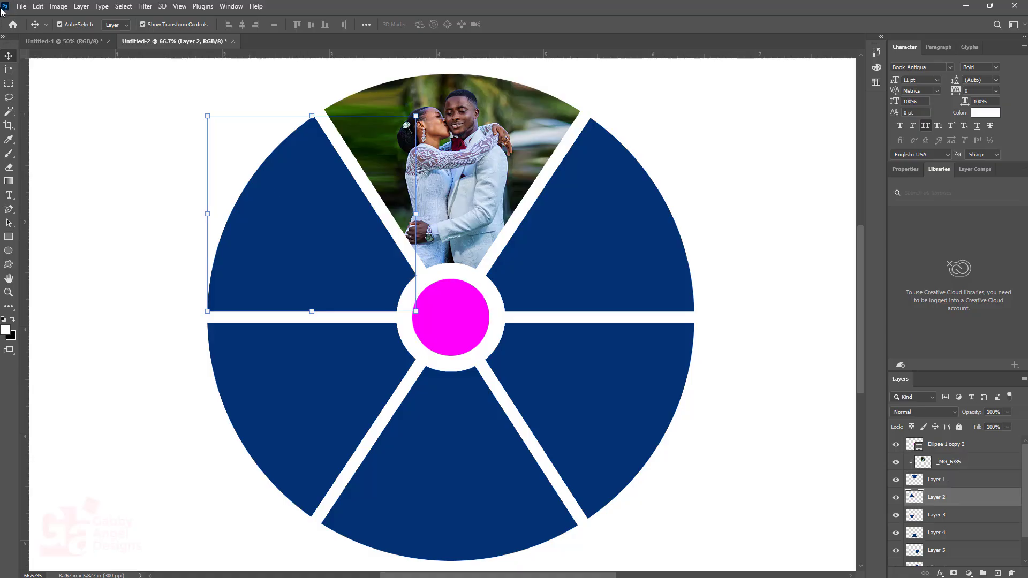
left_click(22, 6)
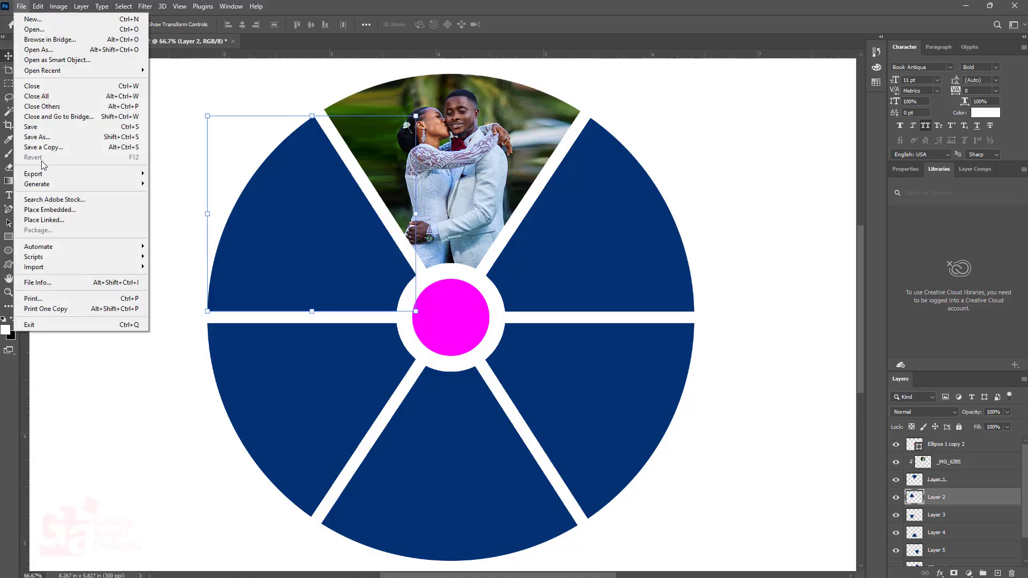
left_click(81, 212)
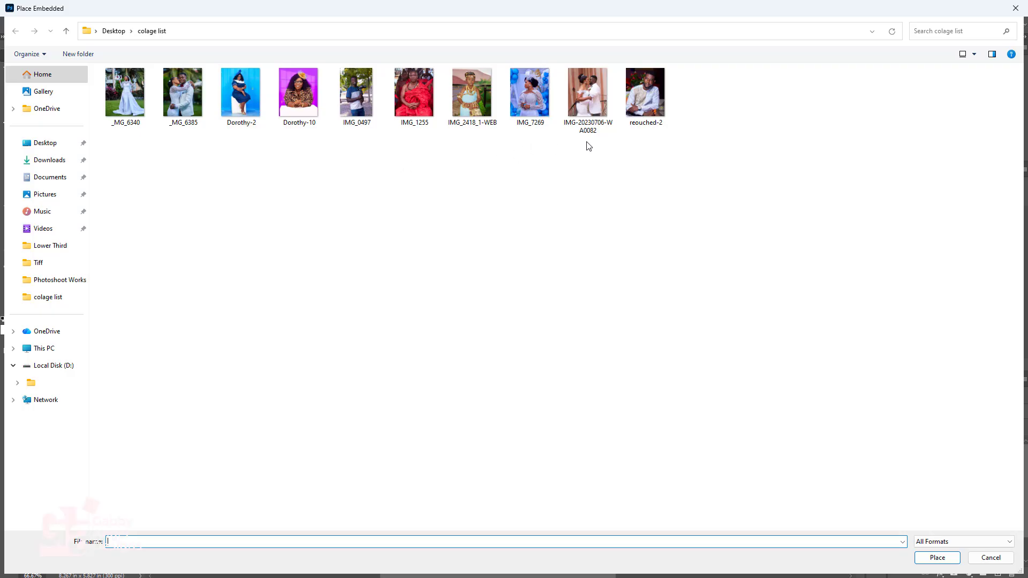
double_click(591, 95)
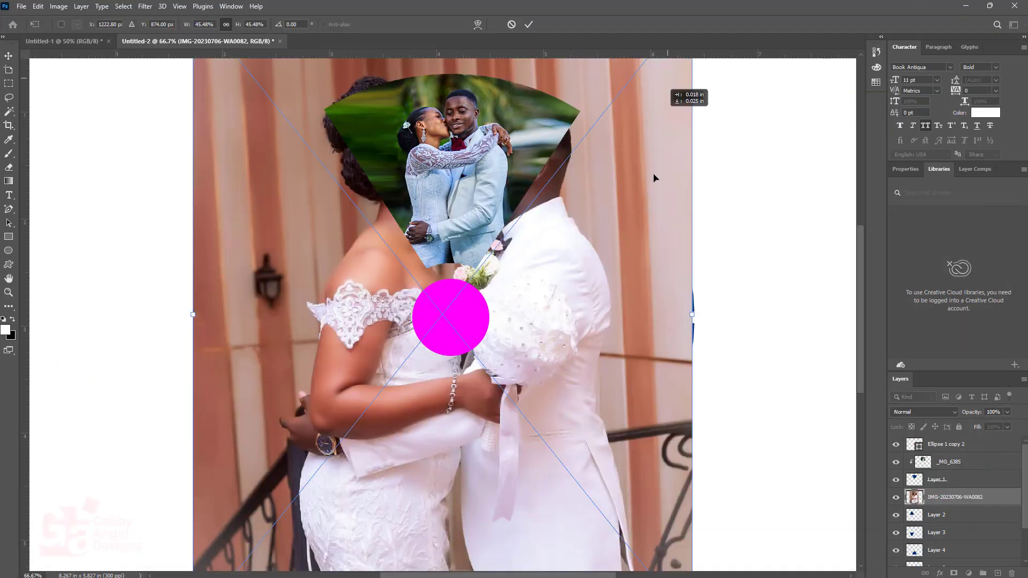
Scale the placed photo down to cover the upper-left segment and clip it to that segment with a clipping mask
left_click_drag(653, 178, 633, 325)
left_click_drag(671, 153, 532, 331)
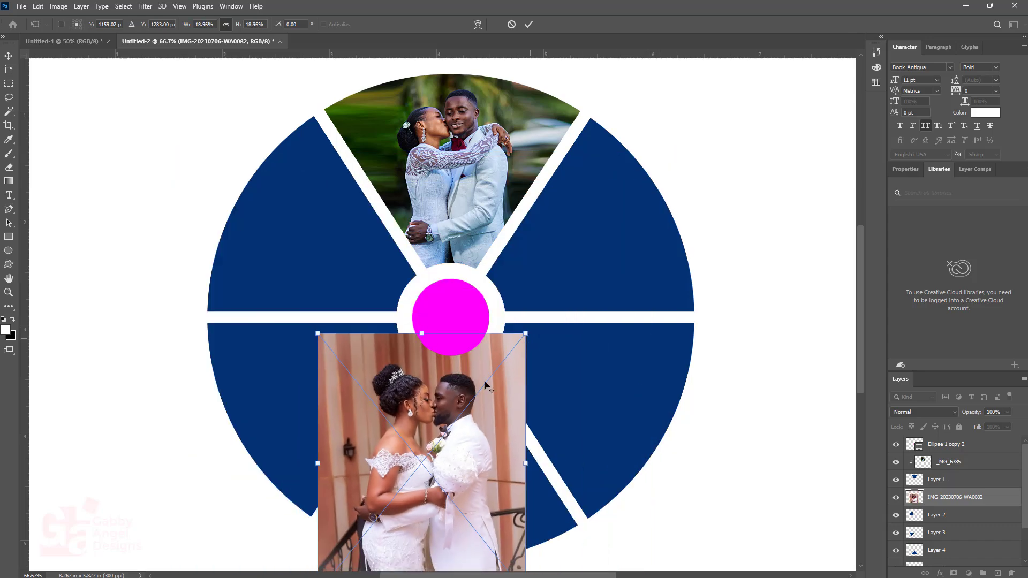
left_click_drag(476, 398, 367, 160)
key("Return")
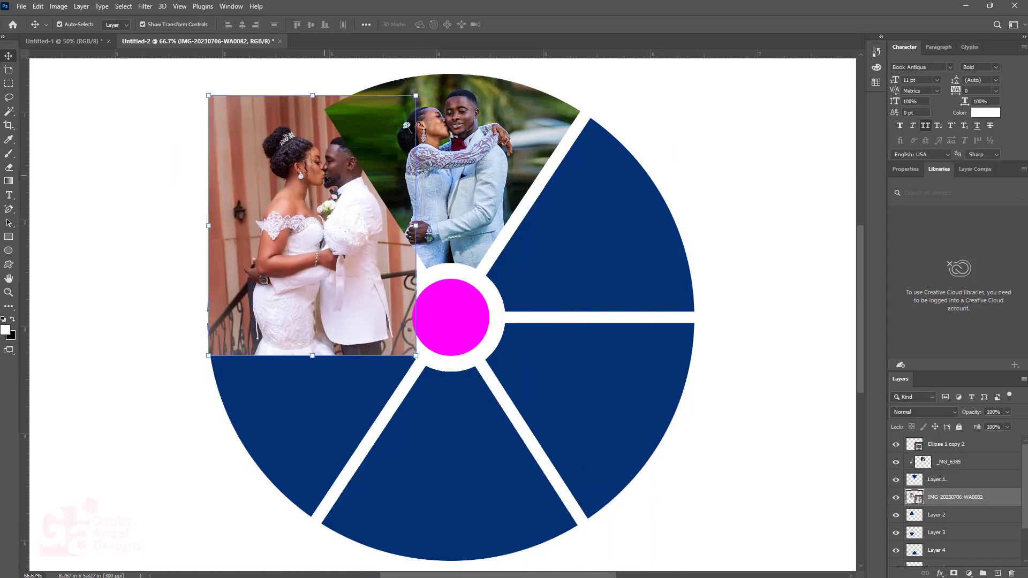
right_click(1007, 503)
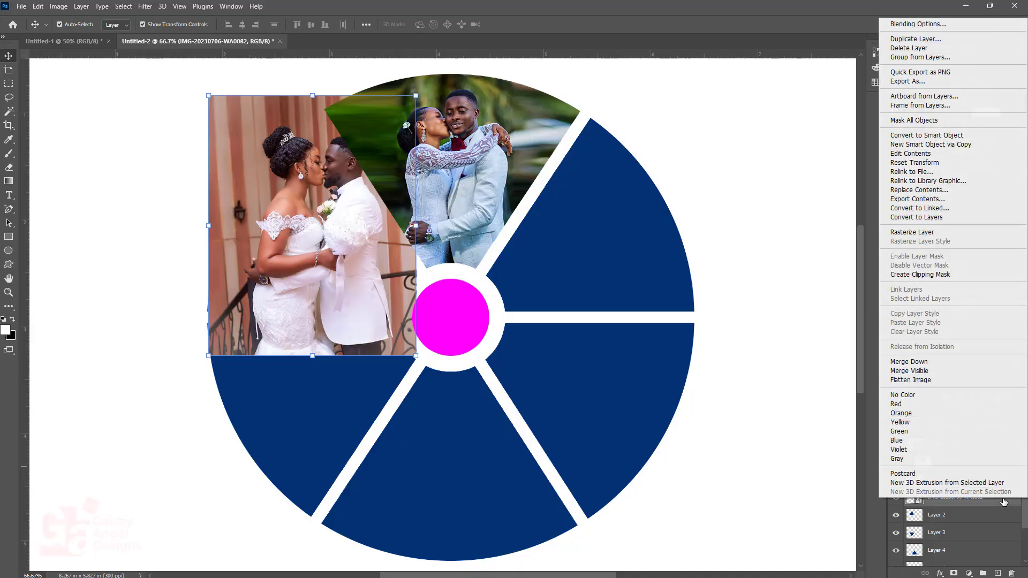
left_click(921, 274)
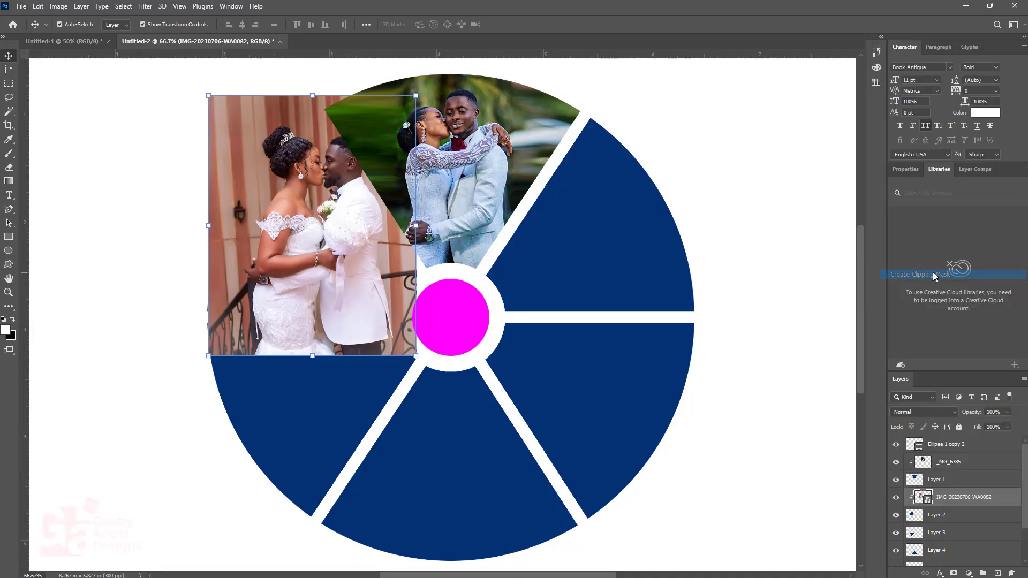
Rotate the IMG-20230706-WA0082 photo to -53.72° and scale it to 20.81%, positioning the kissing couple across the upper-left segment
left_click_drag(415, 95, 392, 126)
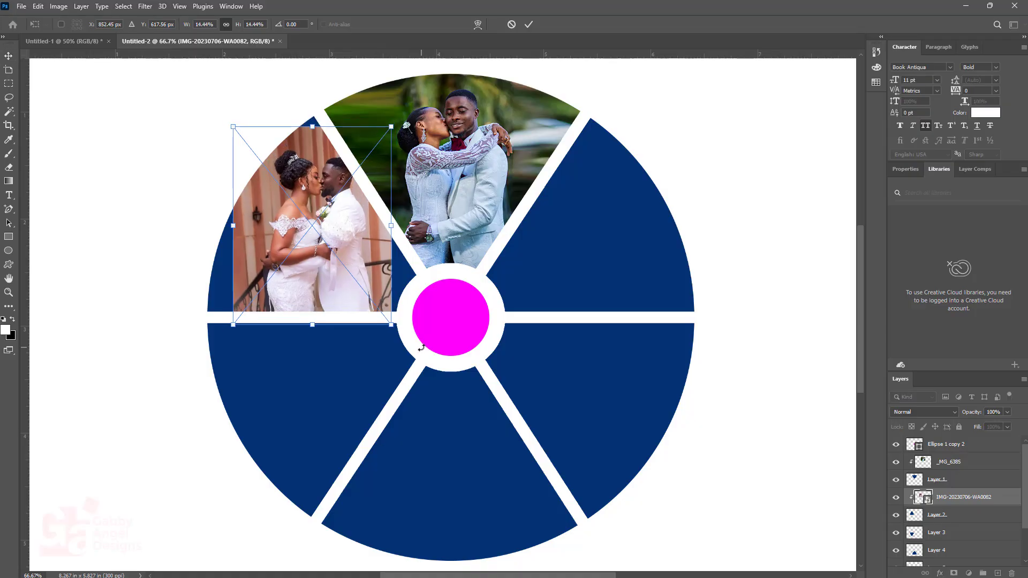
left_click_drag(423, 347, 471, 242)
left_click_drag(396, 259, 411, 297)
left_click_drag(528, 343, 547, 303)
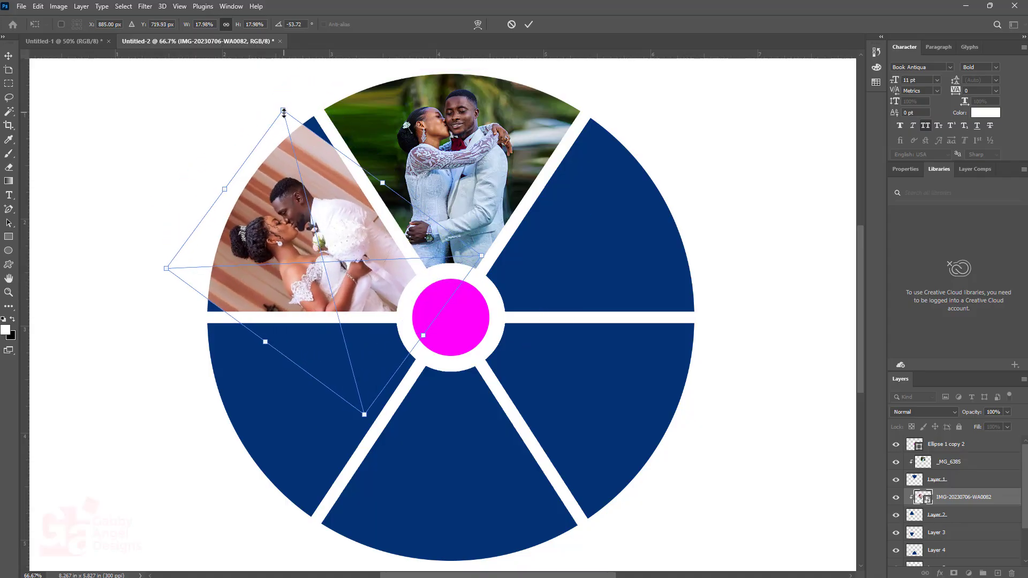
mouse_move(284, 113)
left_mouse_down()
mouse_move(284, 126)
mouse_move(279, 96)
left_mouse_up()
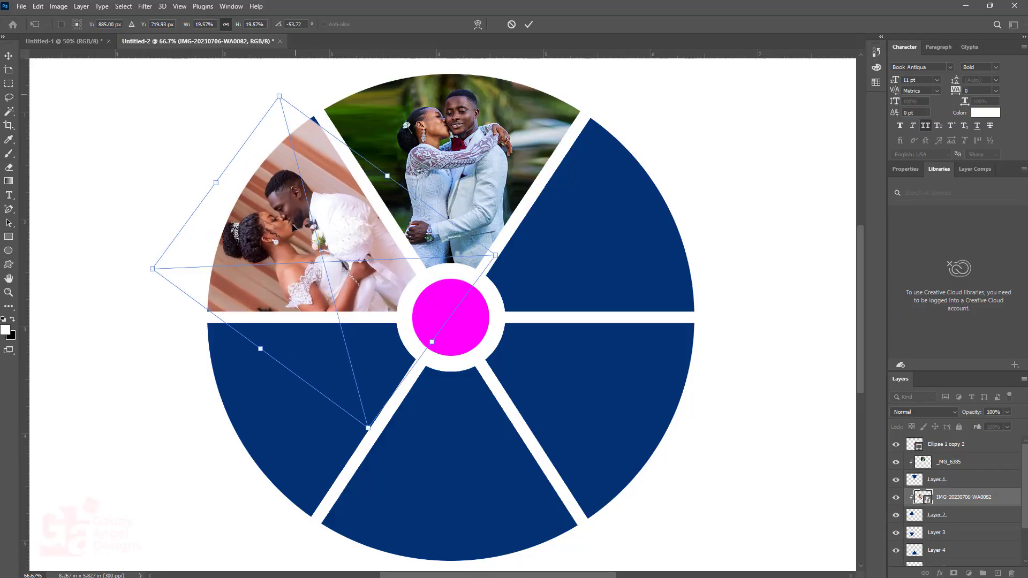
left_click_drag(294, 227, 302, 237)
left_click_drag(287, 105, 284, 96)
left_click_drag(297, 202, 302, 203)
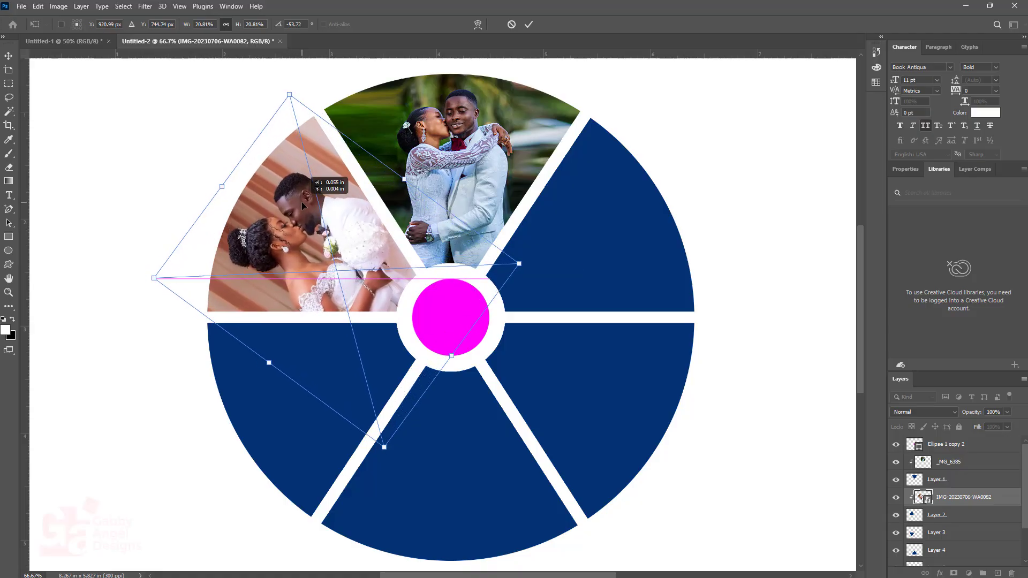
key("Return")
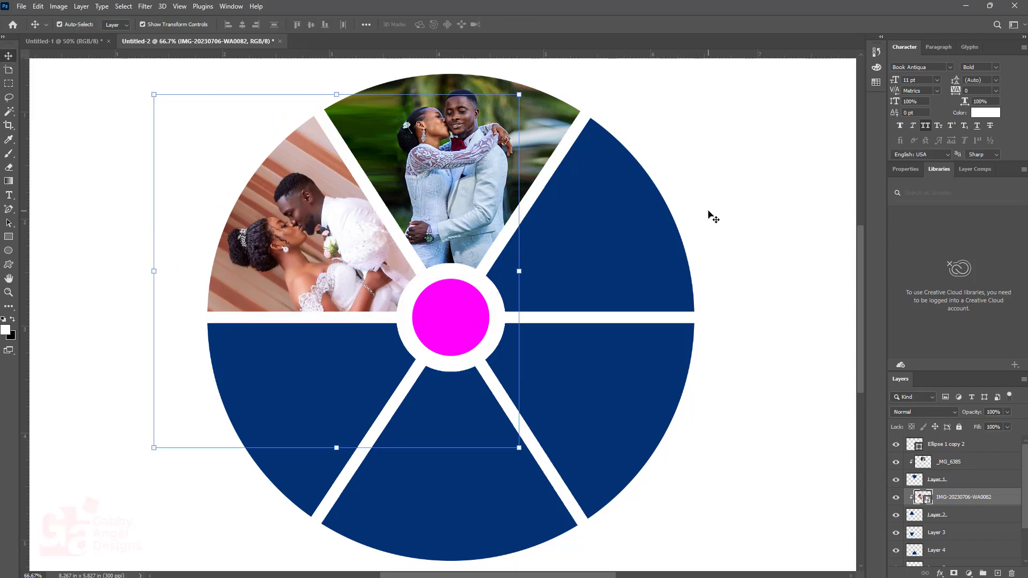
left_click(713, 214)
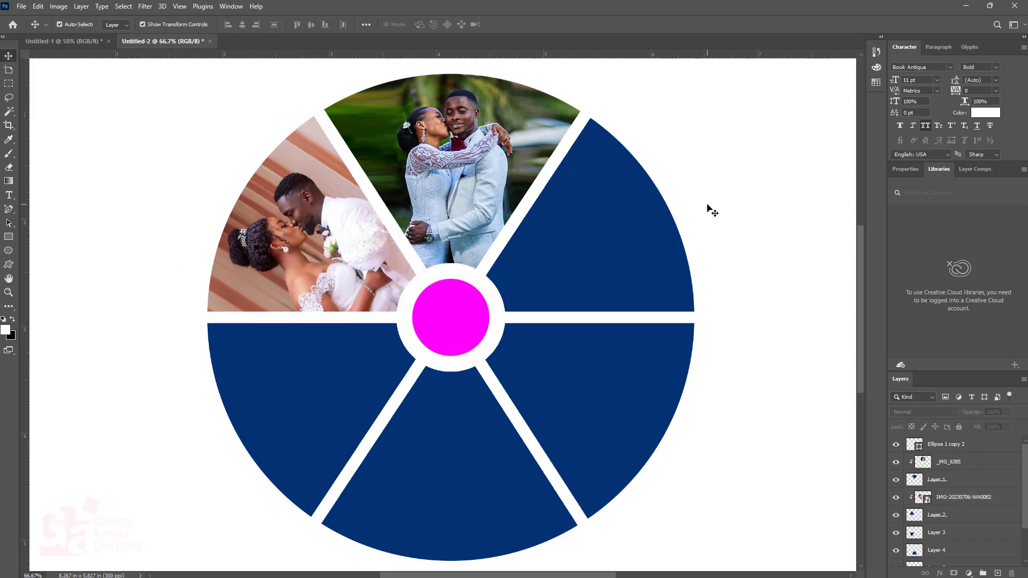
Place the photo IMG_7269 as an embedded image, clipped to the lower-left segment and rotated to -116.23°
left_click(351, 403)
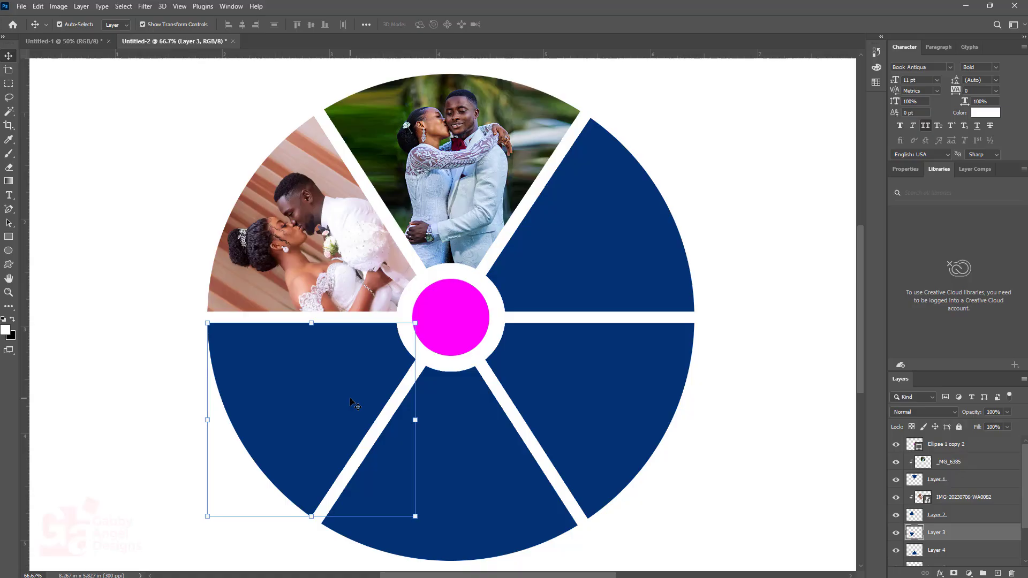
left_click(21, 6)
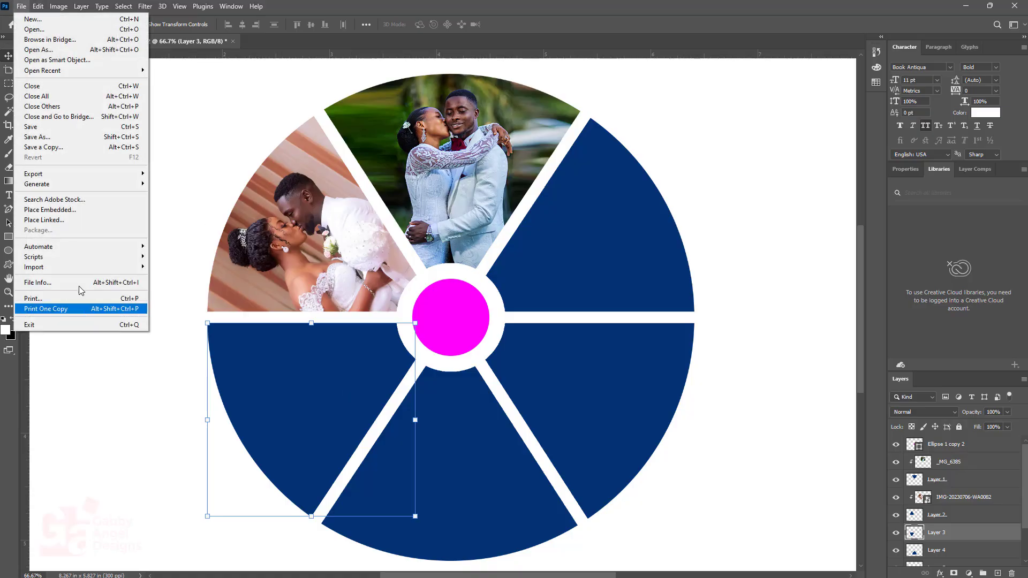
left_click(51, 210)
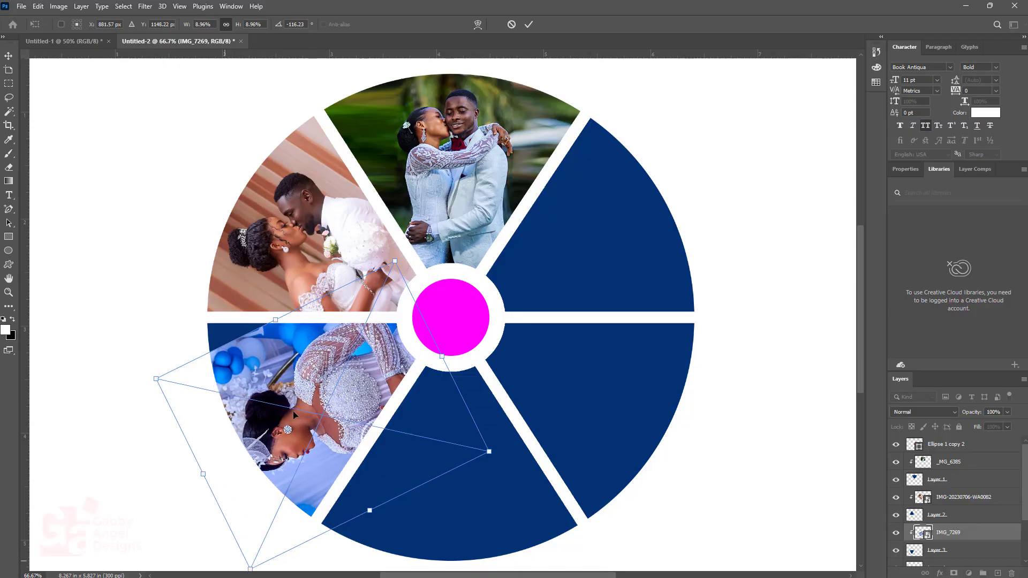
Enlarge the IMG_7269 photo slightly and move it up so the bride and backdrop fill the lower-left segment
left_click_drag(308, 382, 330, 336)
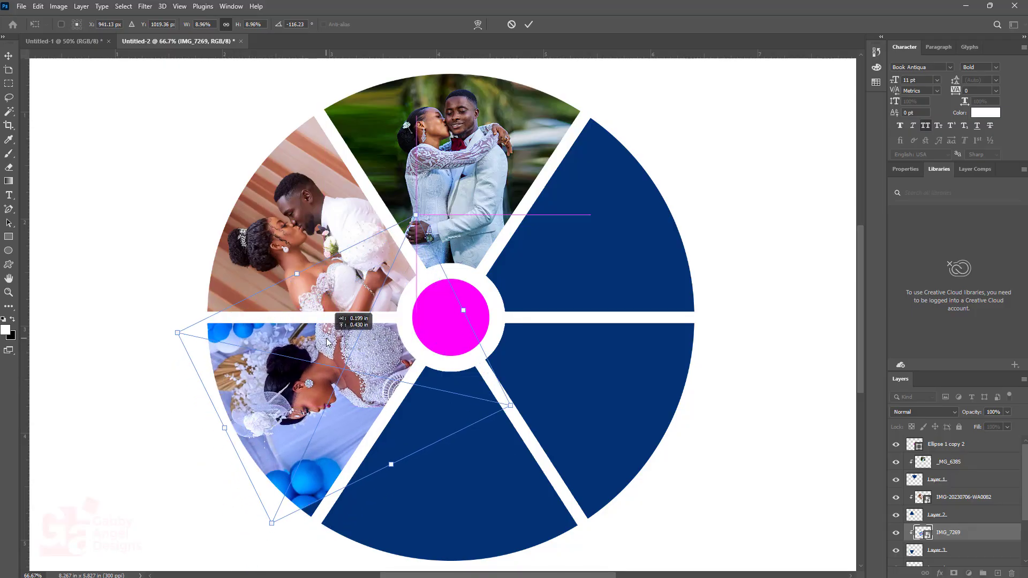
left_click_drag(510, 408, 536, 412)
mouse_move(315, 371)
left_mouse_down()
mouse_move(316, 362)
mouse_move(317, 372)
left_mouse_up()
key("Return")
Place the photo Dorothy-10 as an embedded image directly above the bottom segment's layer
left_click(399, 411)
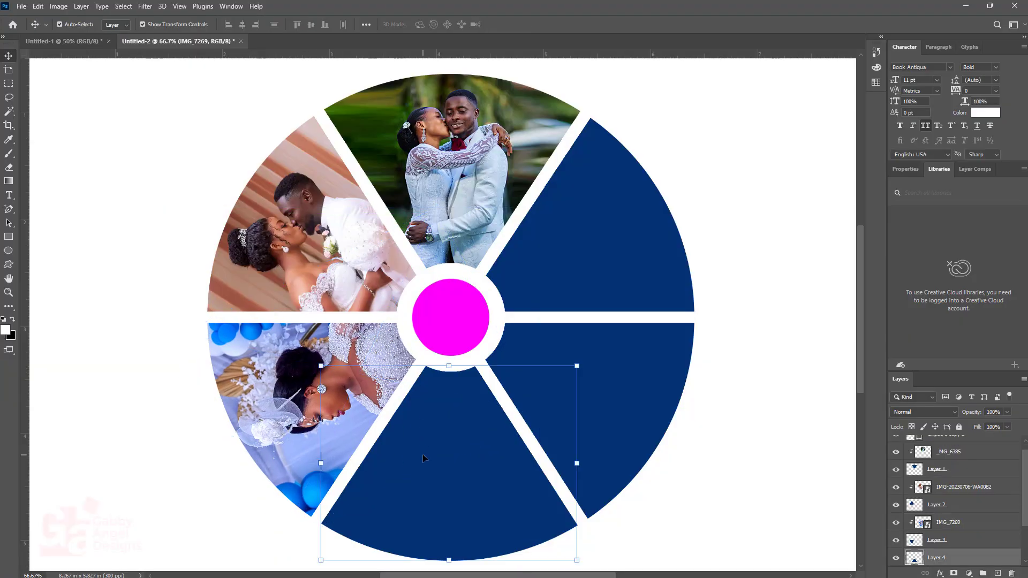
left_click(21, 6)
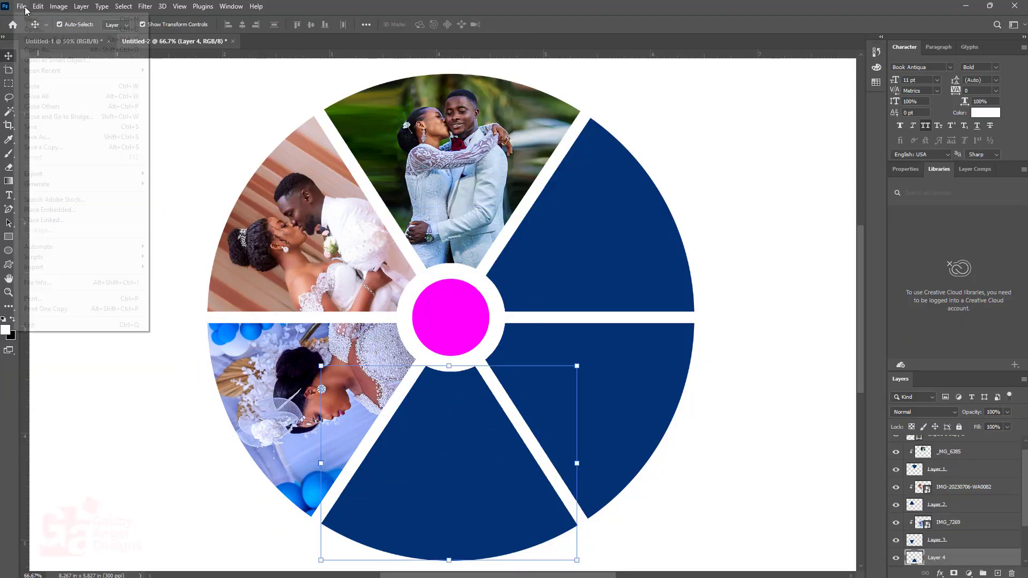
left_click(66, 220)
double_click(619, 76)
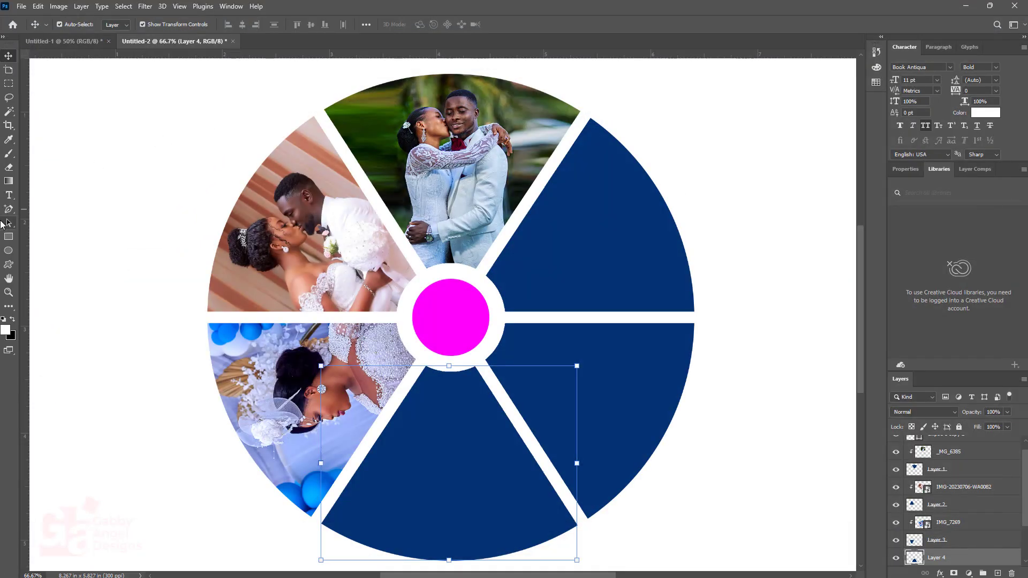
left_click(20, 6)
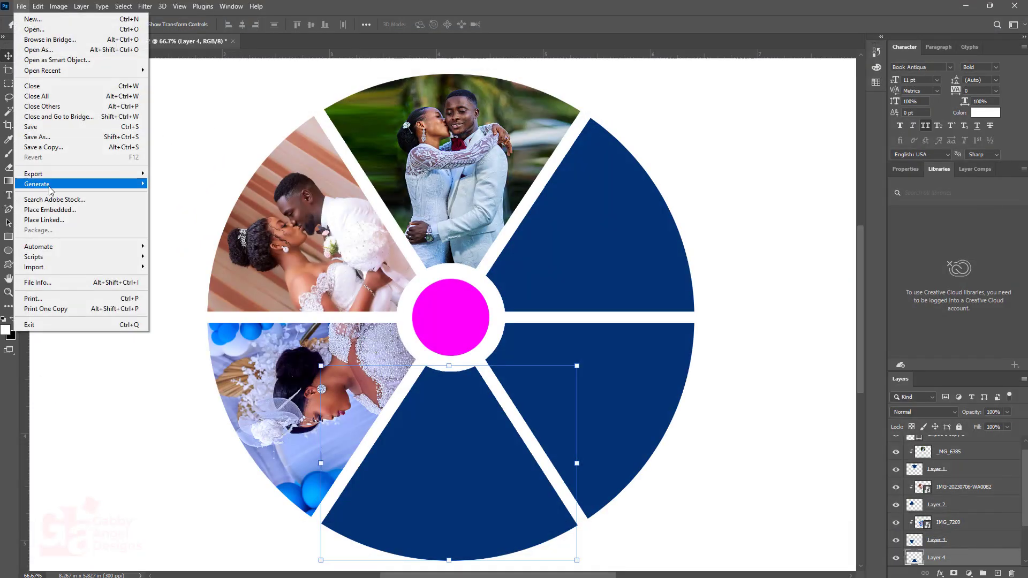
left_click(54, 210)
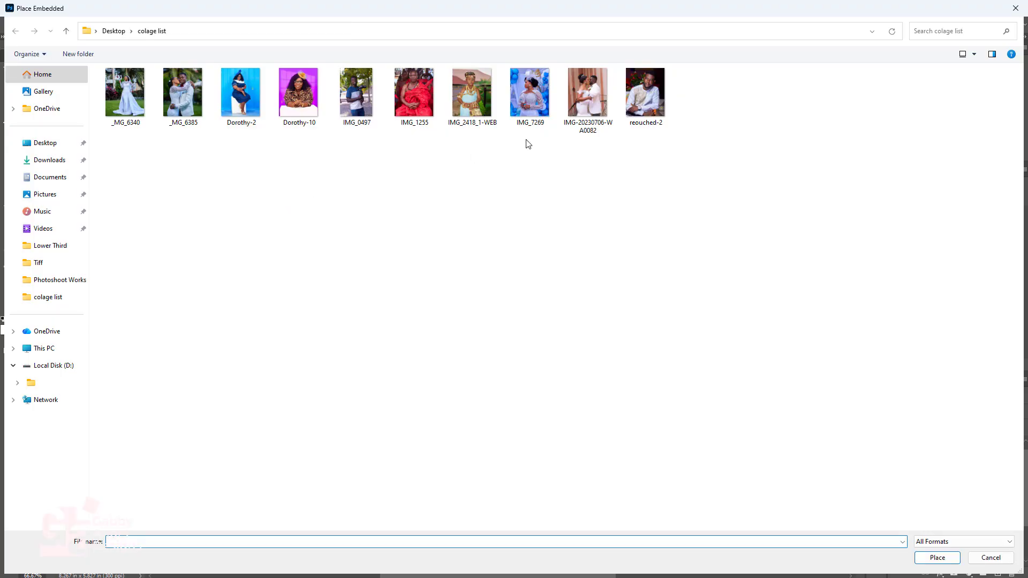
left_click(307, 96)
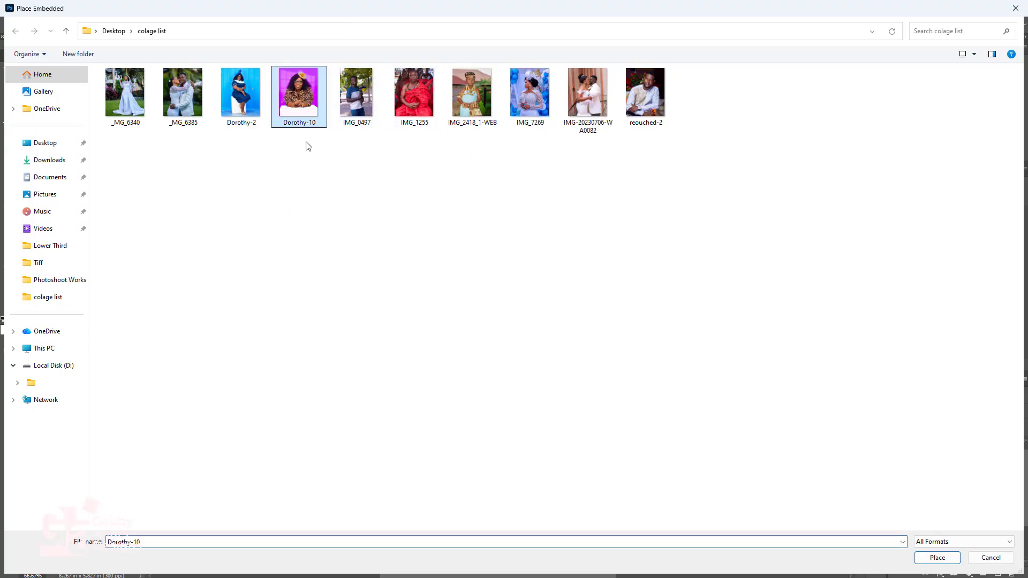
double_click(301, 93)
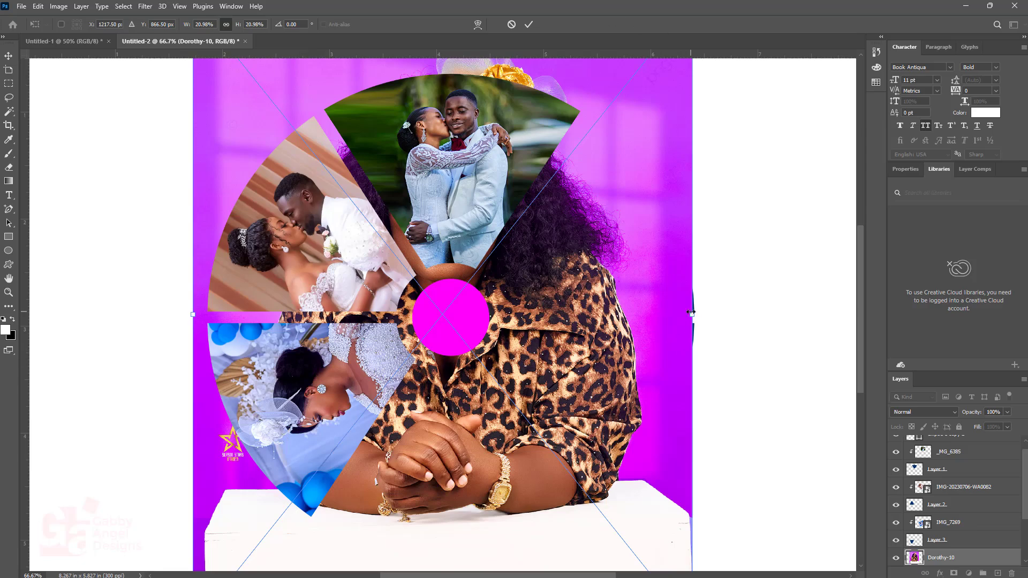
Scale the Dorothy-10 photo to 6.46%, turn it upside down over the bottom segment and clip it to that segment
left_click_drag(692, 312, 518, 370)
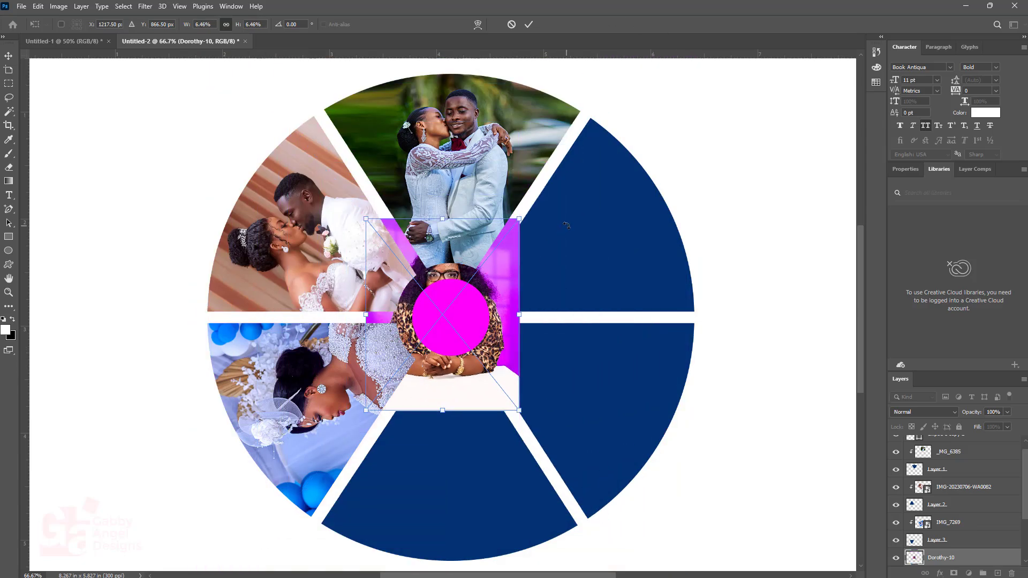
left_click_drag(566, 225, 316, 388)
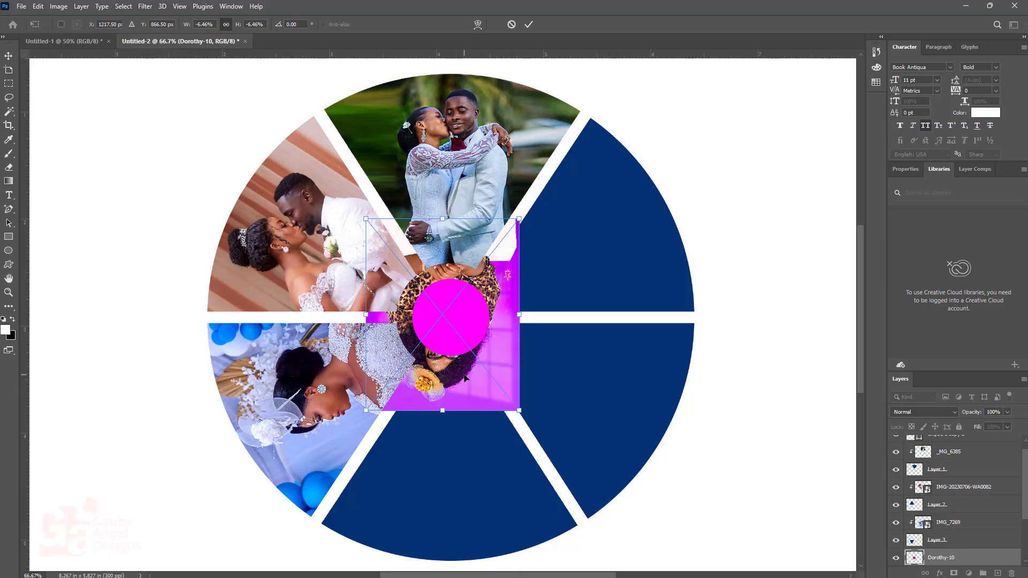
left_click_drag(465, 378, 472, 470)
key("Return")
right_click(978, 558)
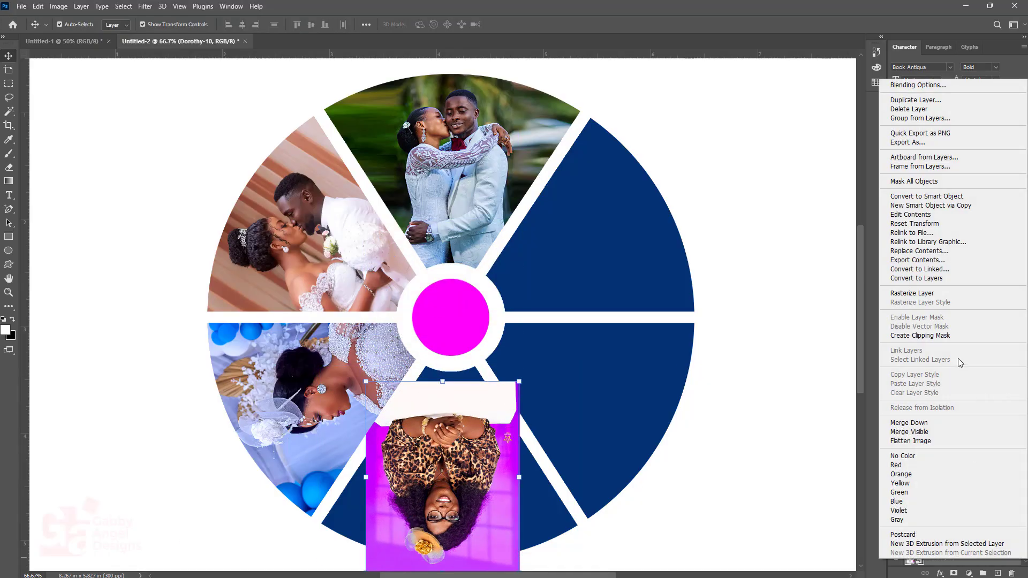
left_click(920, 335)
Enlarge the upside-down Dorothy-10 photo to 8.60% and move it up within the bottom segment
left_click_drag(519, 381, 568, 374)
left_click_drag(488, 410, 486, 387)
mouse_move(539, 310)
left_mouse_down()
mouse_move(572, 302)
mouse_move(566, 292)
mouse_move(567, 313)
mouse_move(553, 319)
left_mouse_up()
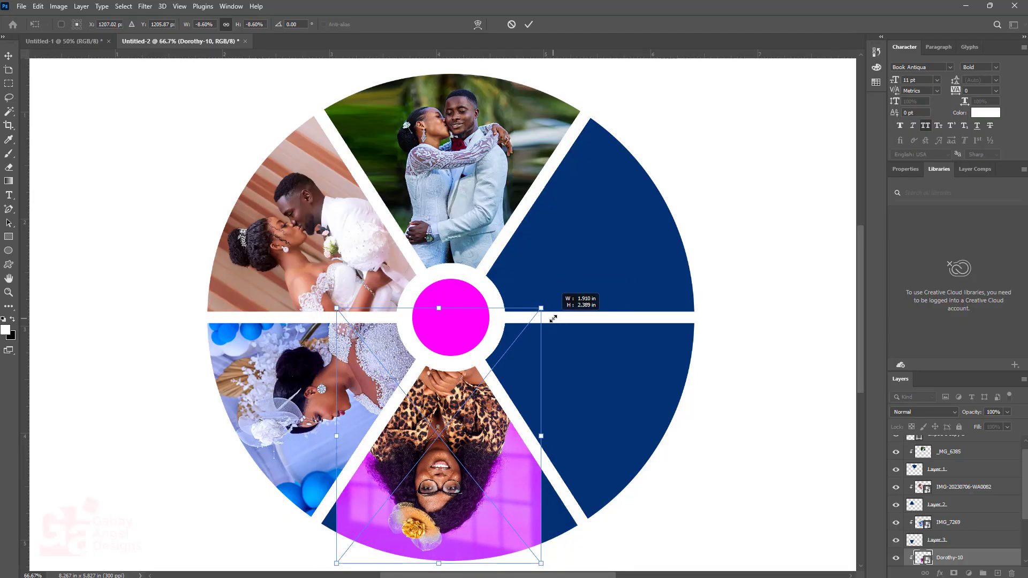
key("Return")
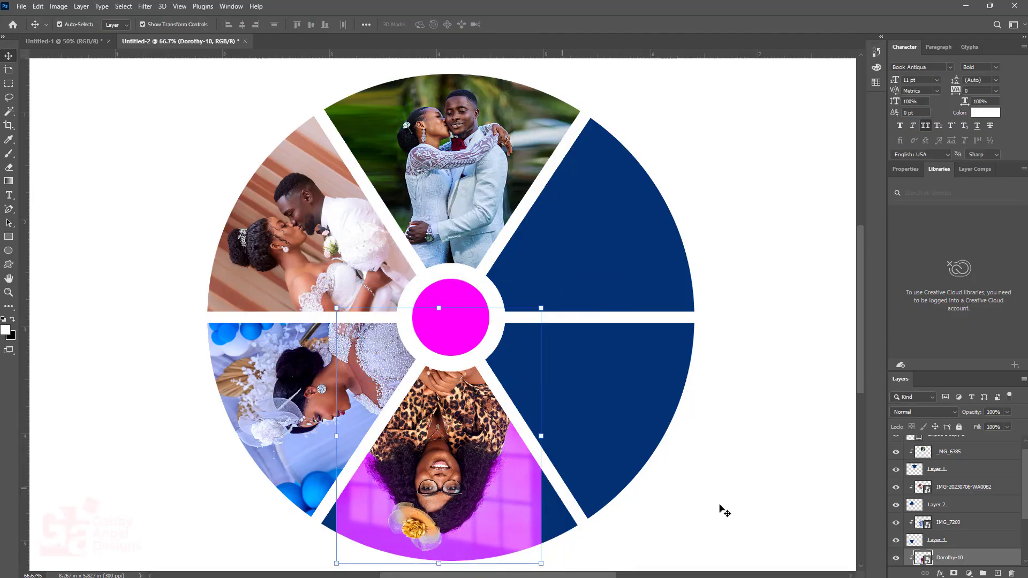
Release the Dorothy-10 photo's clipping mask and move it over the upper-right segment, rotated to 45° and scaled to 9.06%
scroll(1000, 526, "down", 2)
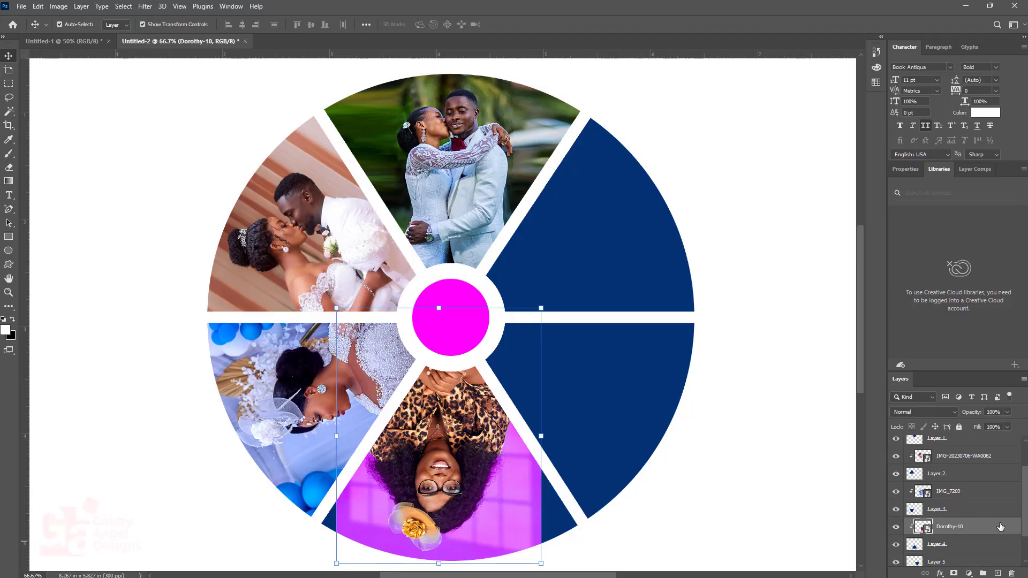
left_click(958, 532, "alt")
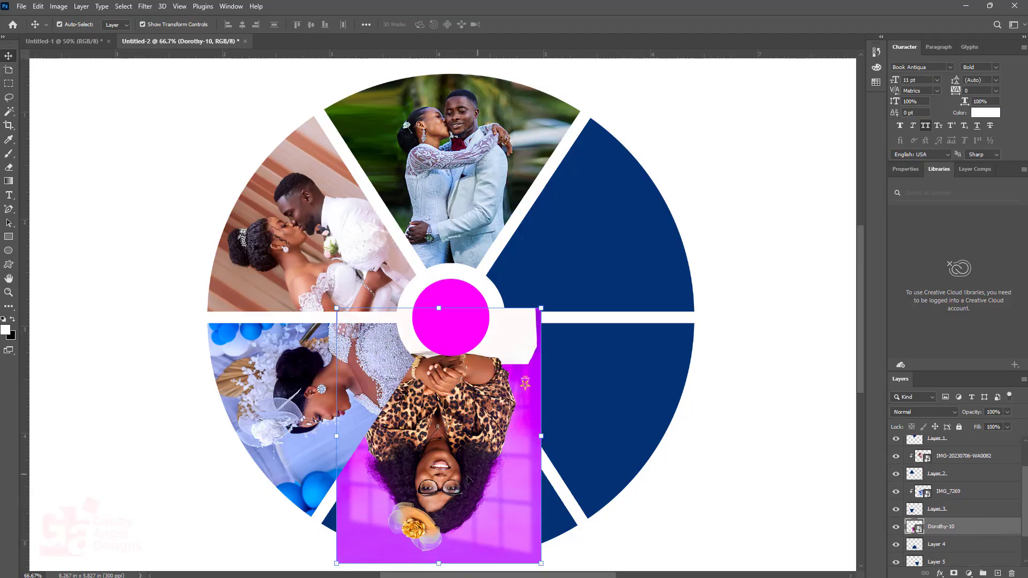
left_click_drag(466, 486, 569, 343)
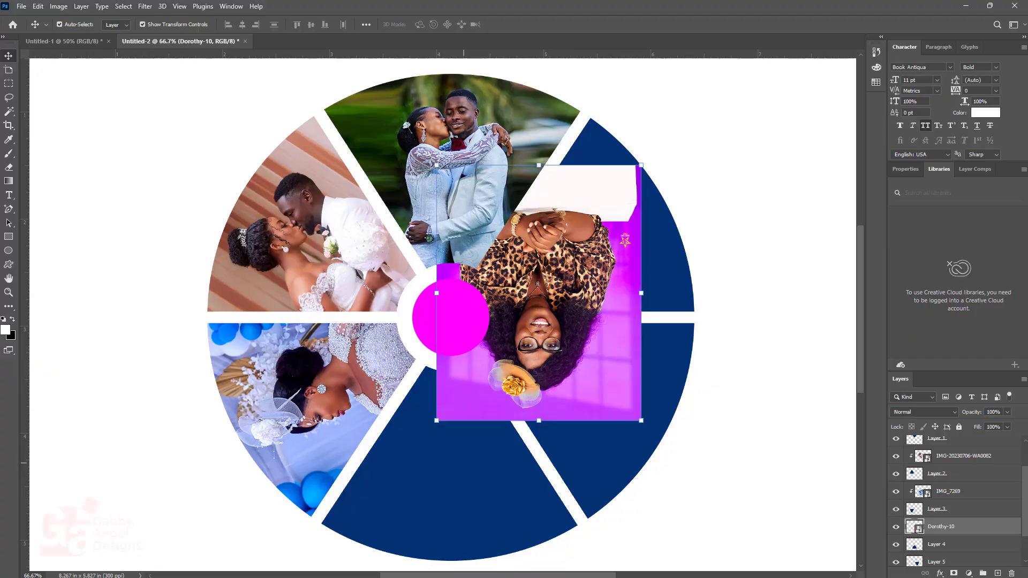
left_click_drag(642, 425, 563, 170)
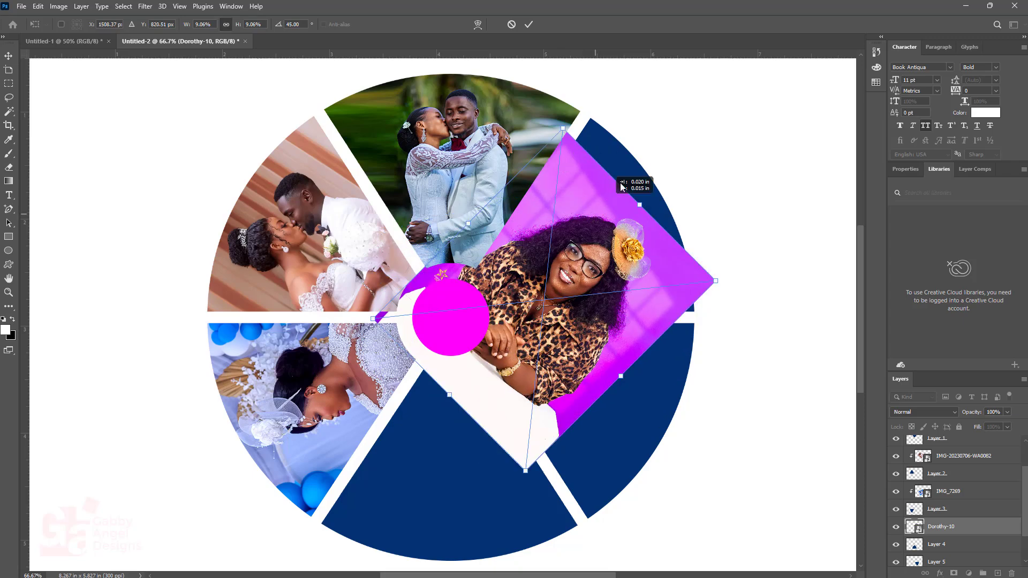
left_click_drag(610, 199, 651, 144)
key("Return")
Move the Dorothy-10 layer directly above the Ellipse 1 layer and clip it to the upper-right segment
key("ctrl+bracketleft")
key("ctrl+bracketleft")
key("ctrl+bracketleft")
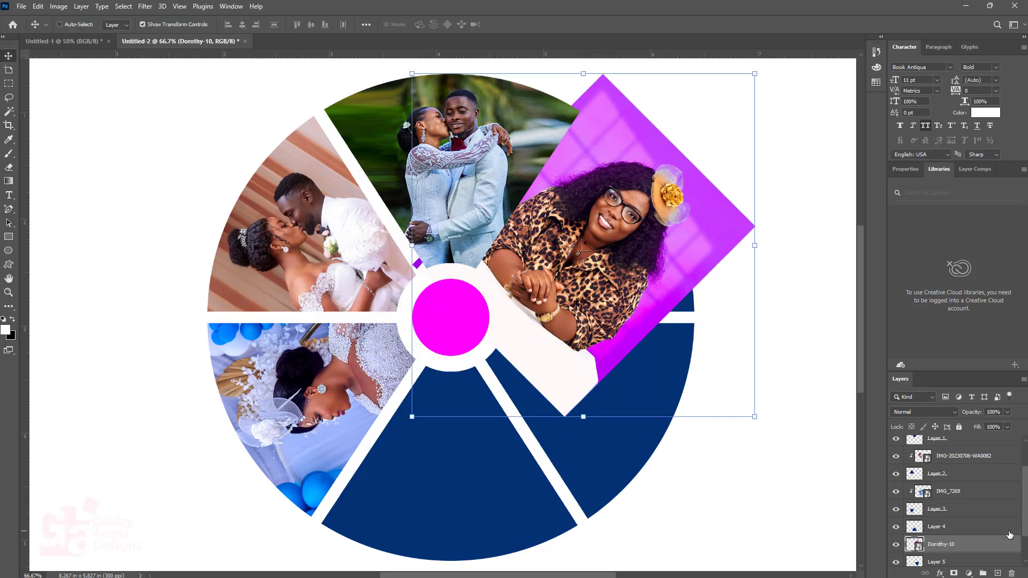
key("ctrl+bracketright")
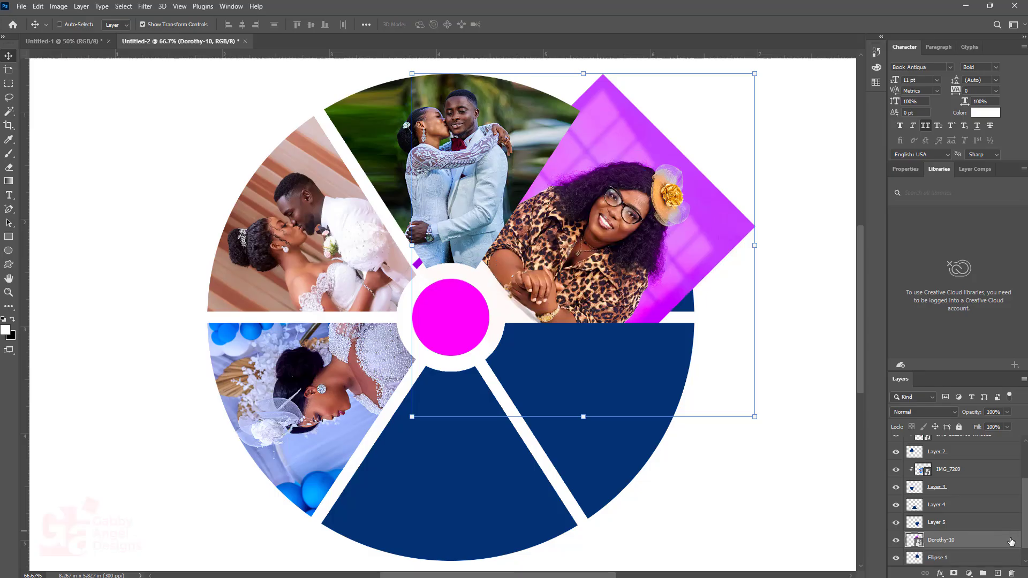
right_click(974, 551)
left_click(932, 321)
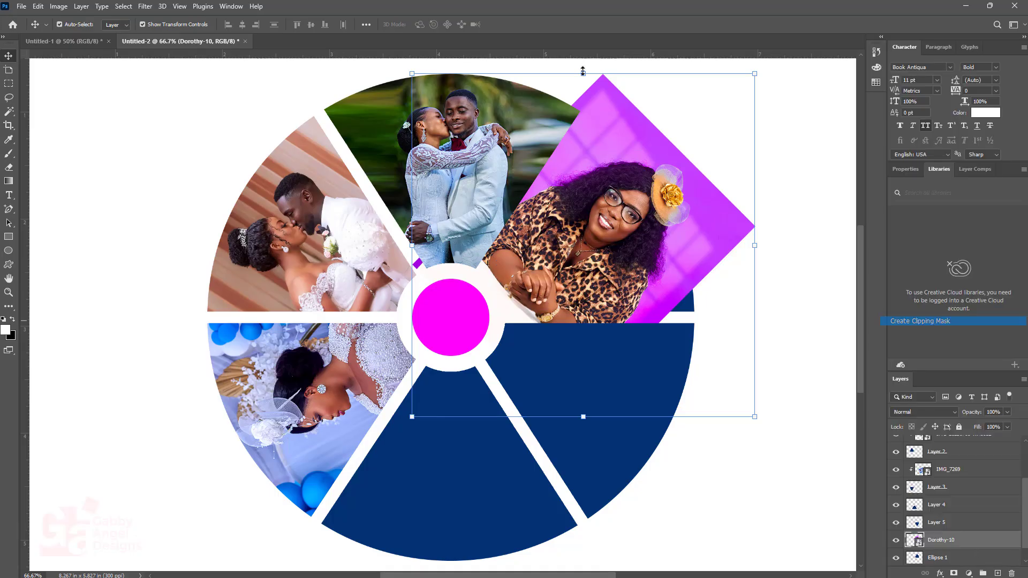
Scale the Dorothy-10 photo to 8.28% and rotate it to 49.84° within the upper-right segment
left_click_drag(756, 73, 735, 113)
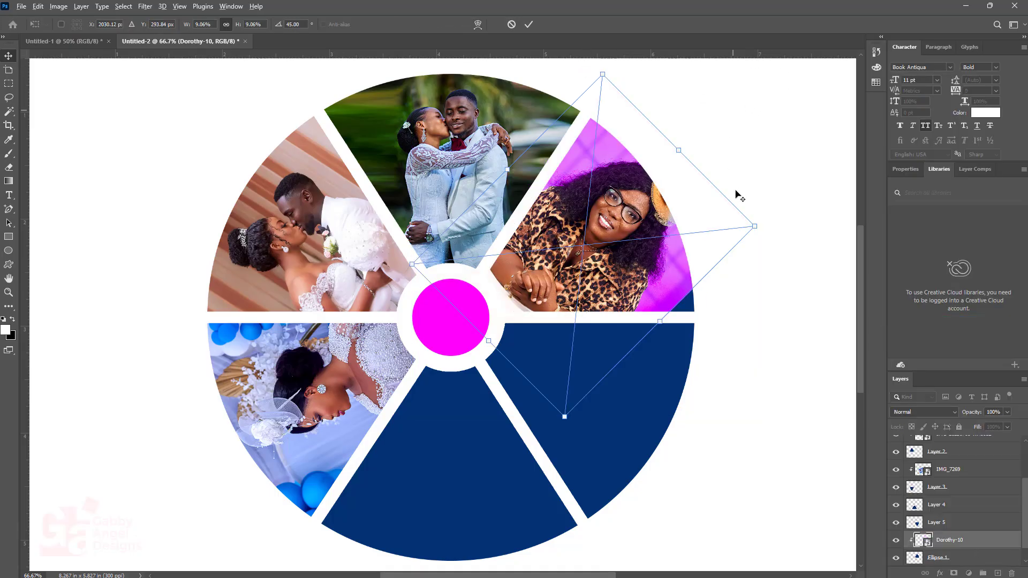
mouse_move(754, 225)
left_mouse_down()
mouse_move(718, 240)
mouse_move(745, 240)
left_mouse_up()
left_click_drag(547, 449, 579, 390)
left_click_drag(631, 283, 630, 293)
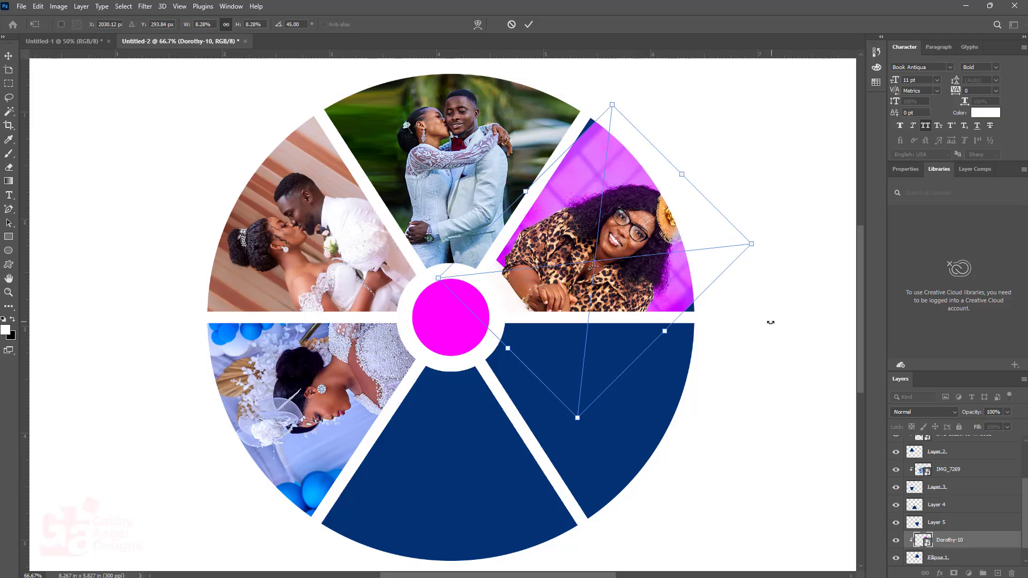
left_click_drag(771, 322, 754, 337)
key("Return")
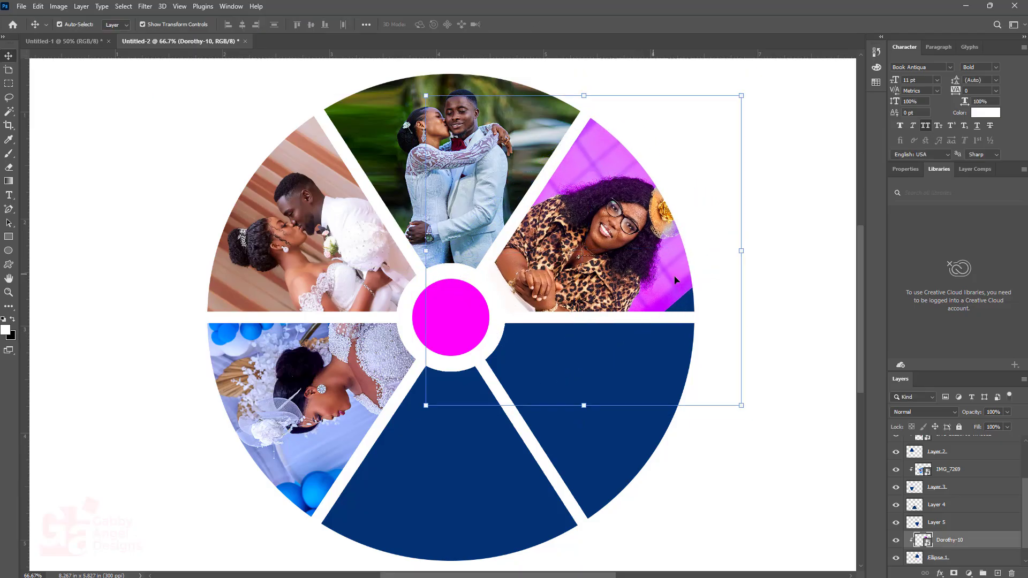
Scale the Dorothy-10 photo to 9.00%, rotate it to 61.74°, and reposition it within the upper-right segment
left_click_drag(664, 254, 669, 262)
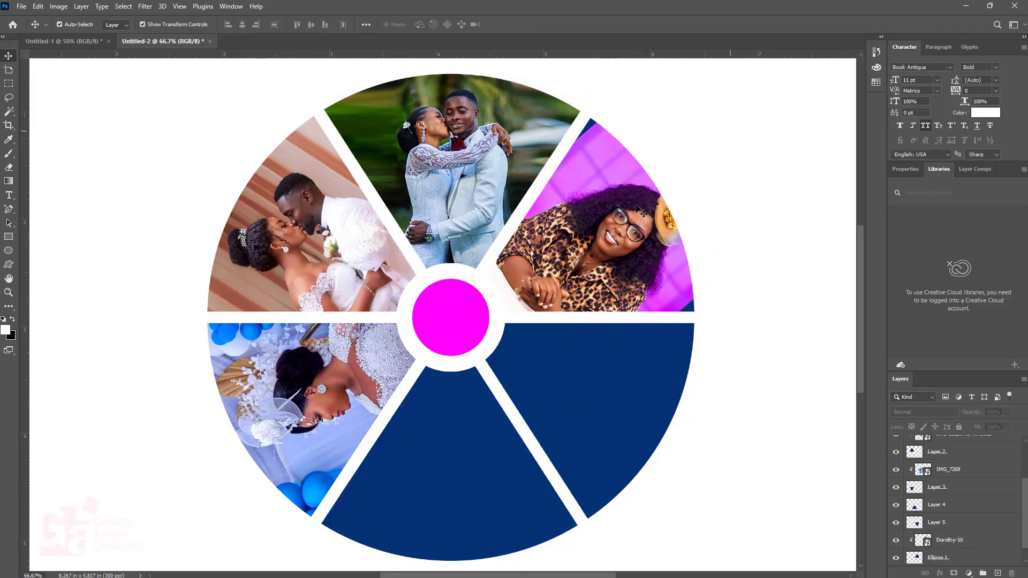
left_click(739, 99)
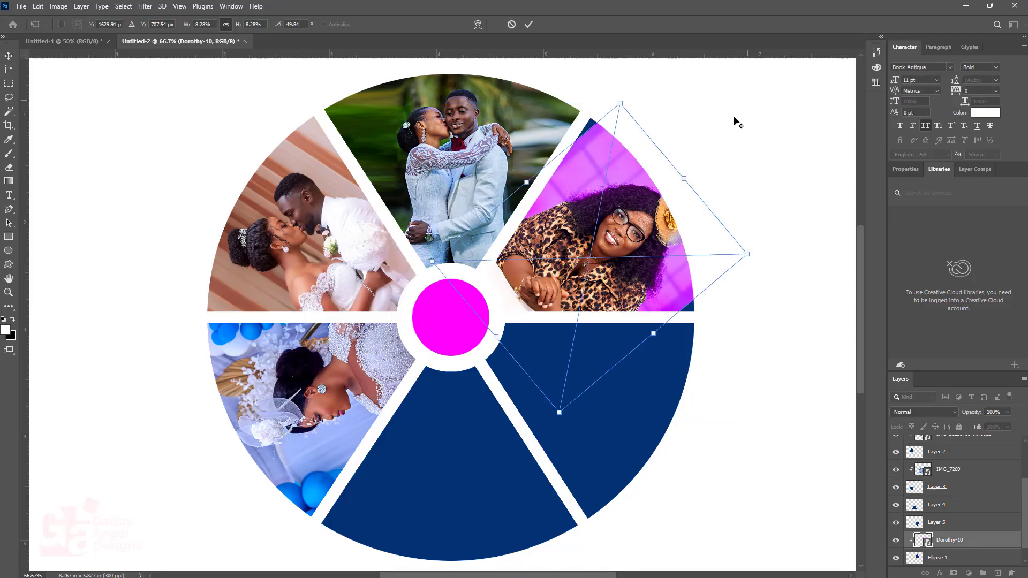
mouse_move(758, 257)
left_mouse_down()
mouse_move(721, 256)
mouse_move(762, 254)
left_mouse_up()
left_click_drag(662, 259, 643, 264)
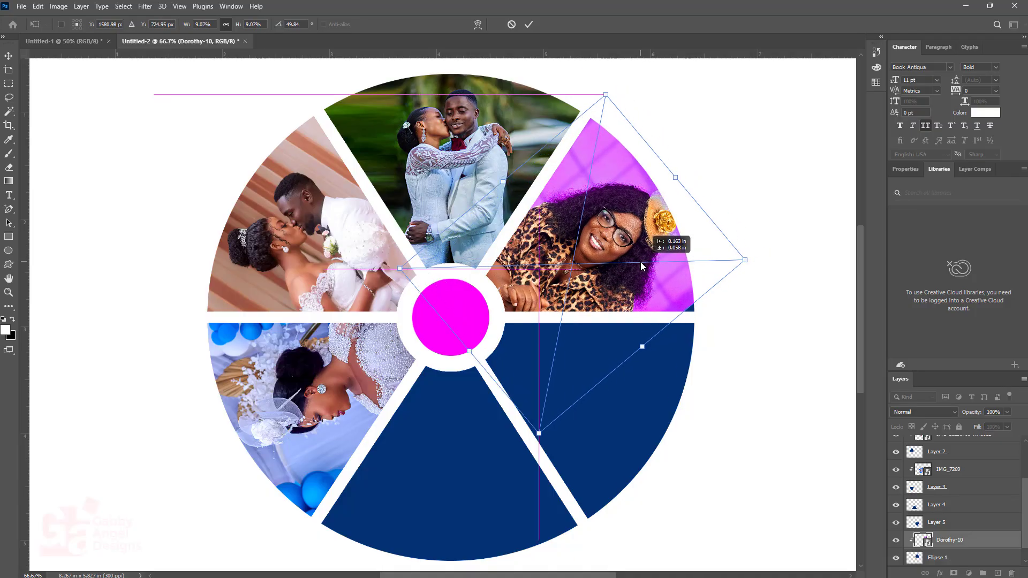
left_click_drag(748, 256, 644, 270)
left_click_drag(701, 254, 729, 253)
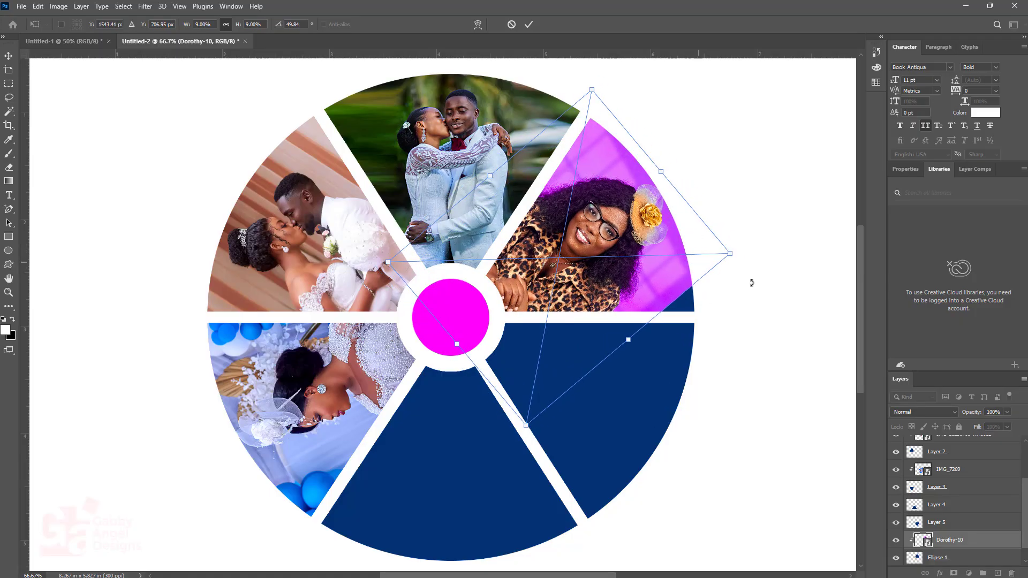
left_click_drag(751, 296, 746, 326)
left_click_drag(661, 290, 665, 288)
key("Return")
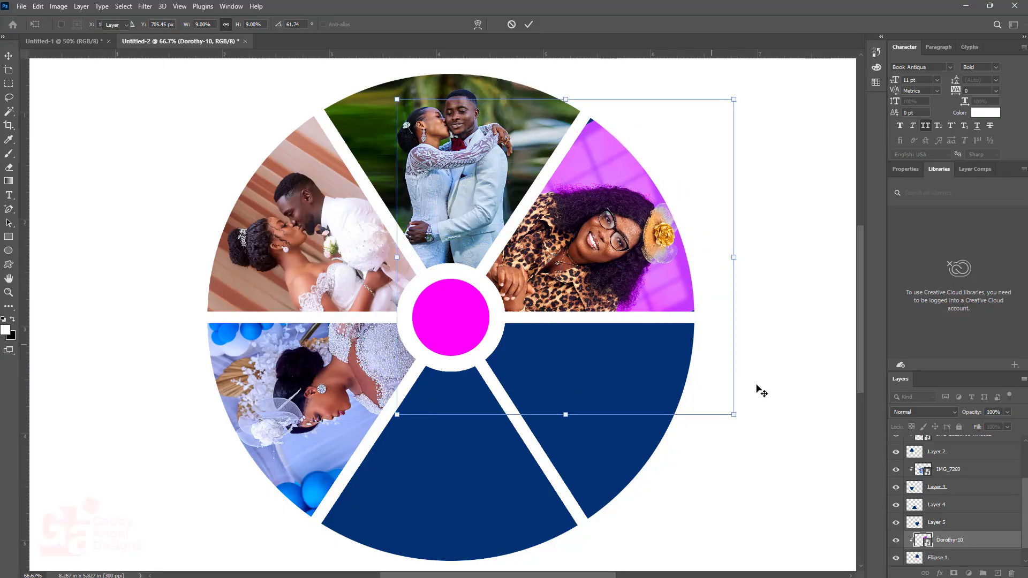
Rasterize the Dorothy-10 layer and stretch a rectangular selection of its top corner upward to about 149% height to cover the blue gap
left_click(669, 161)
left_click(598, 196)
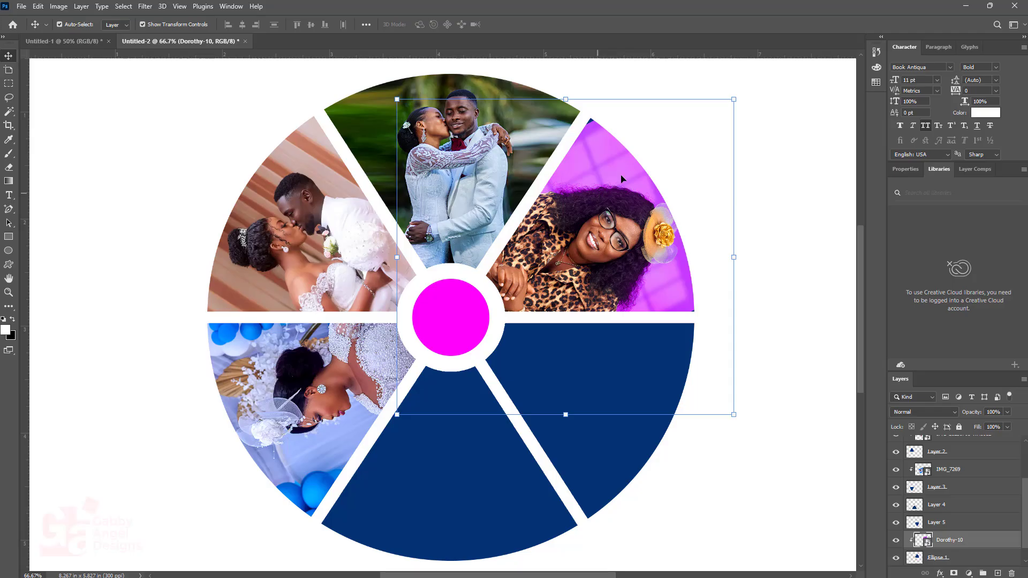
key("m")
left_click_drag(545, 113, 631, 138)
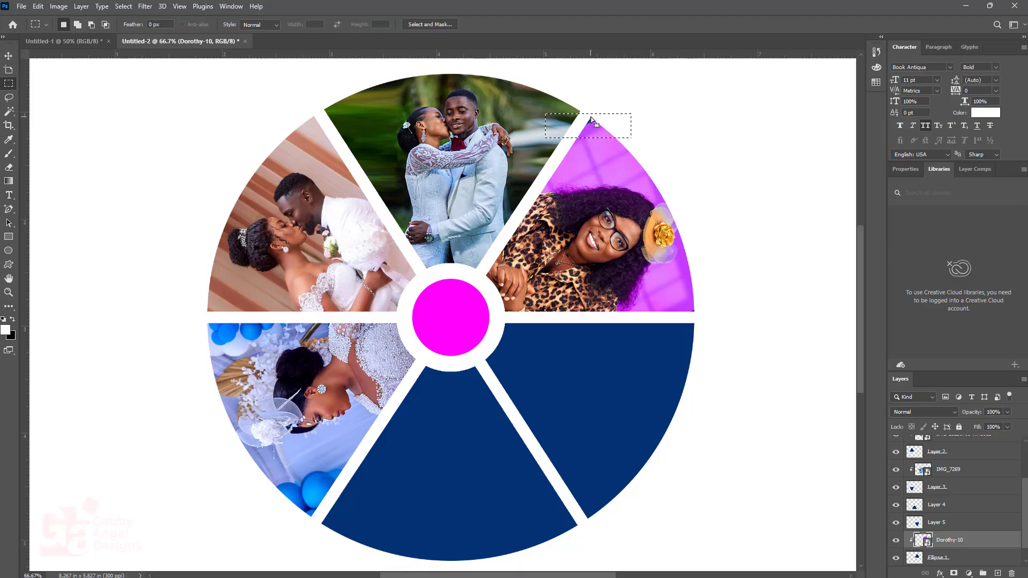
key("v")
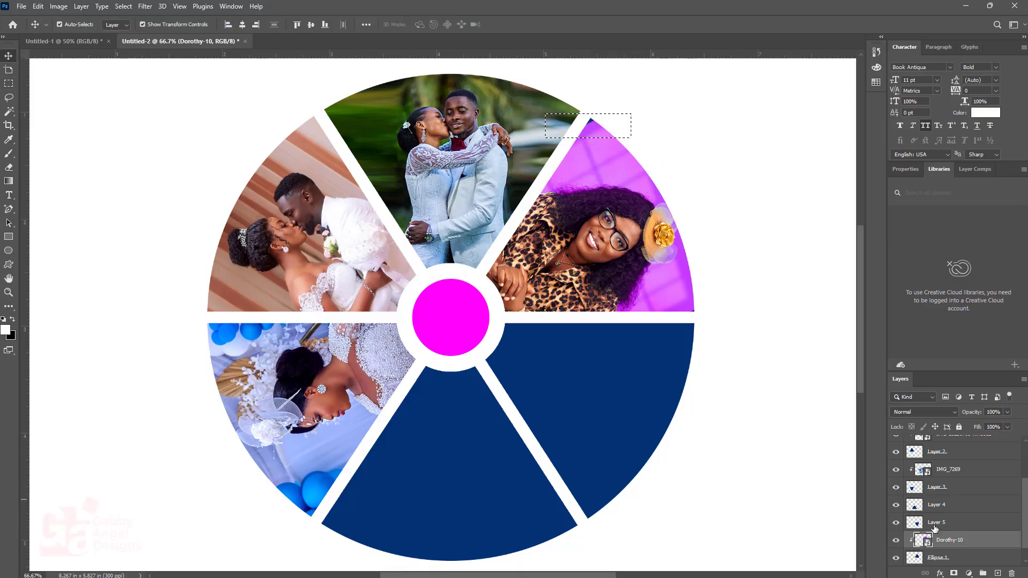
key("b")
left_click(620, 415)
left_click(462, 219)
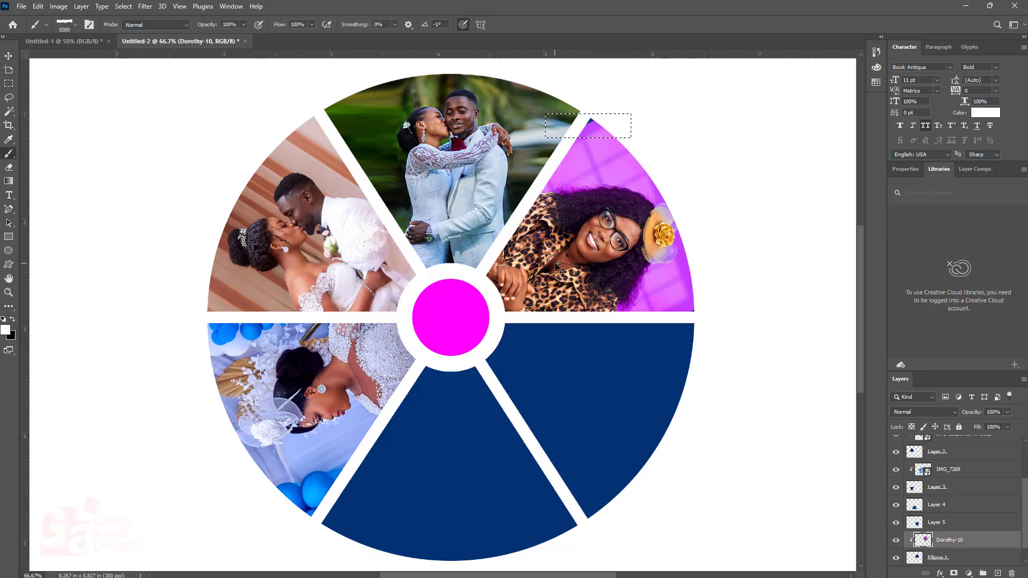
key("ctrl+t")
left_click_drag(588, 113, 591, 100)
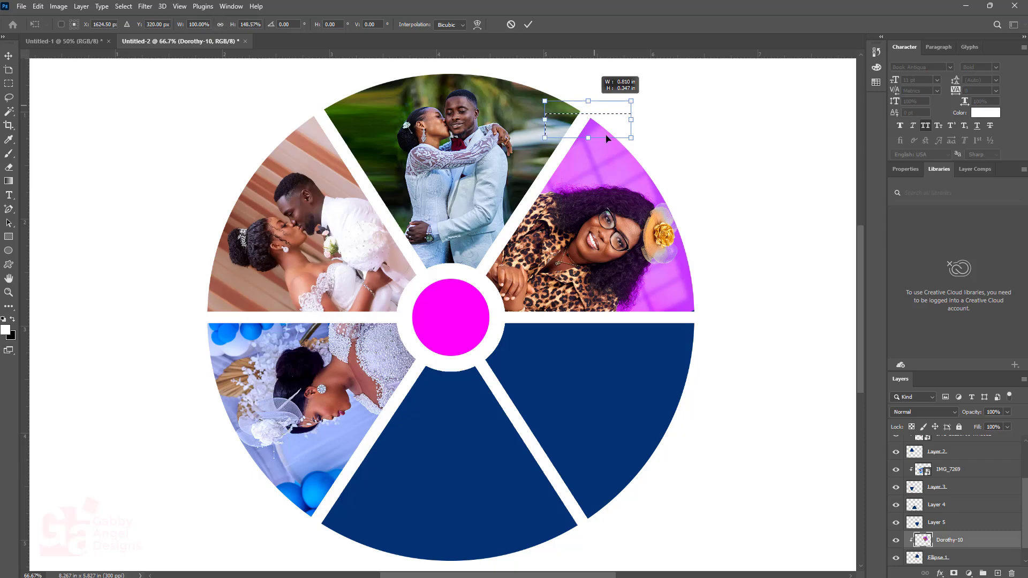
key("Return")
left_click_drag(689, 313, 707, 337)
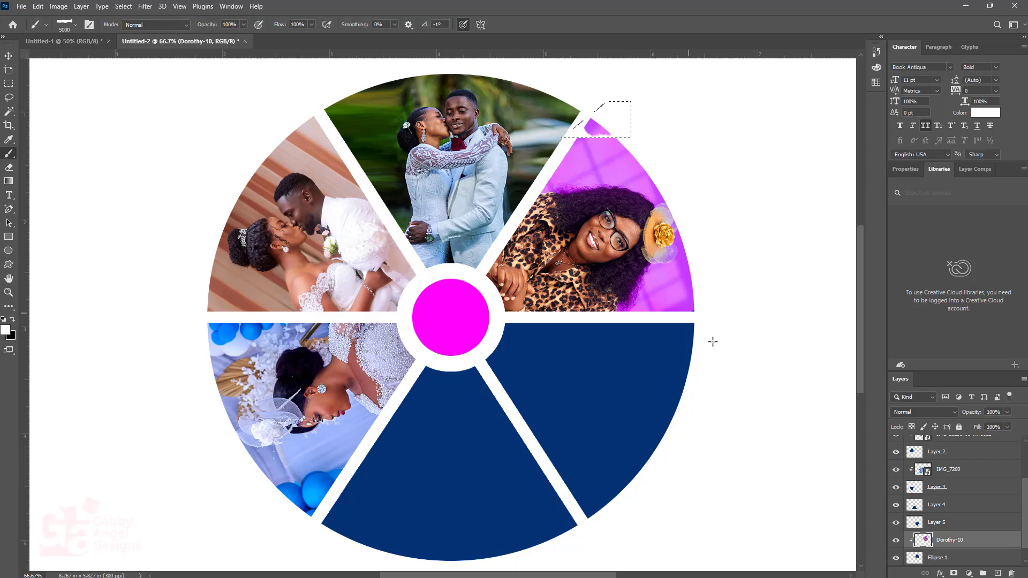
key("ctrl+d")
left_click(711, 321)
key("ctrl+z")
Stretch a rectangular selection at the upper-right segment's outer lower corner to cover the remaining gap, and clear the selection
key("m")
mouse_move(685, 300)
left_mouse_down()
mouse_move(707, 327)
mouse_move(700, 338)
left_mouse_up()
key("ctrl+t")
key("Return")
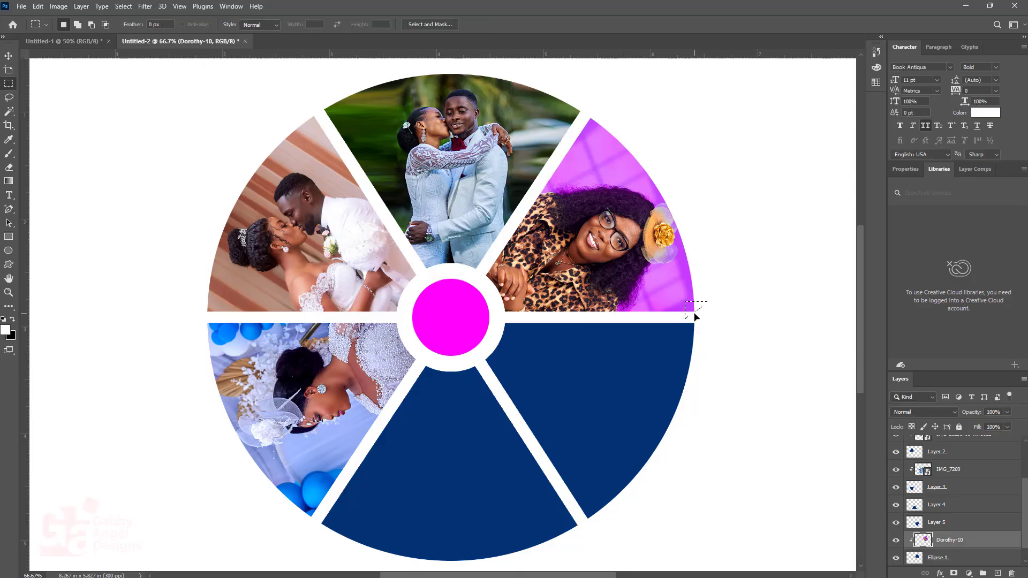
key("ctrl+d")
Place the IMG_2418_1-WEB photo as an embedded image directly above Layer 5, the lower-right segment
left_click(8, 54)
left_click(440, 505)
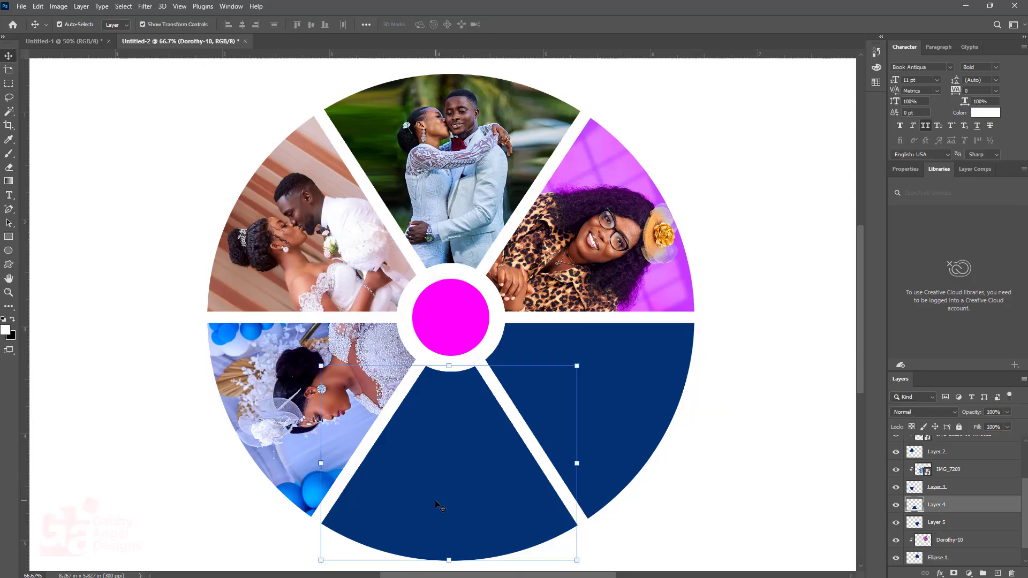
left_click(685, 388)
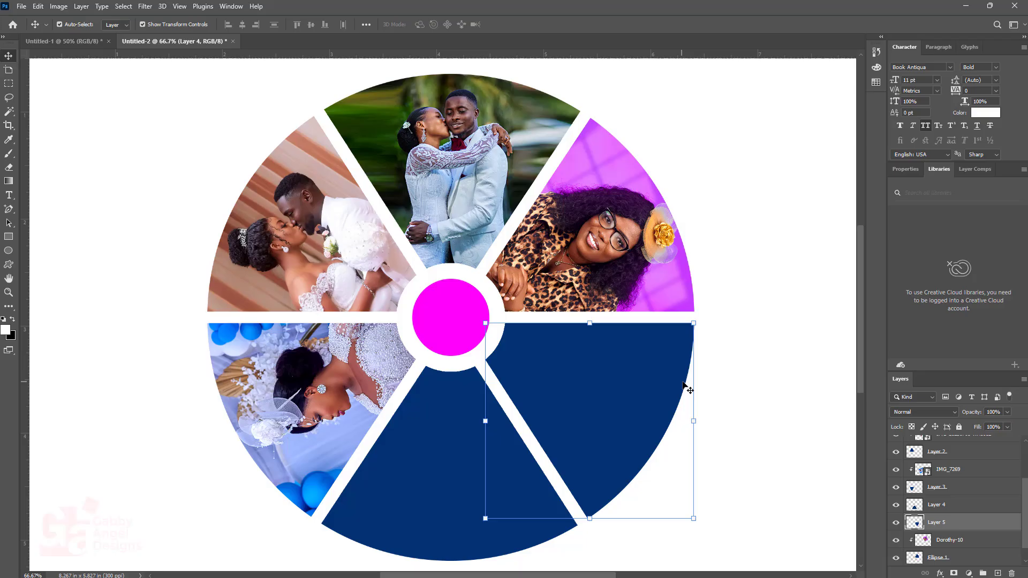
left_click(58, 7)
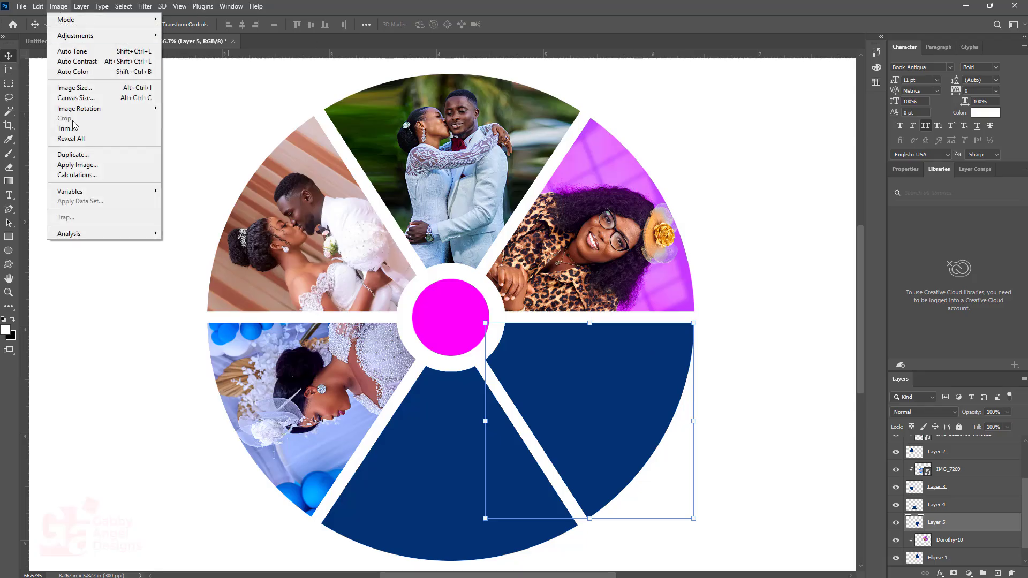
left_click(22, 6)
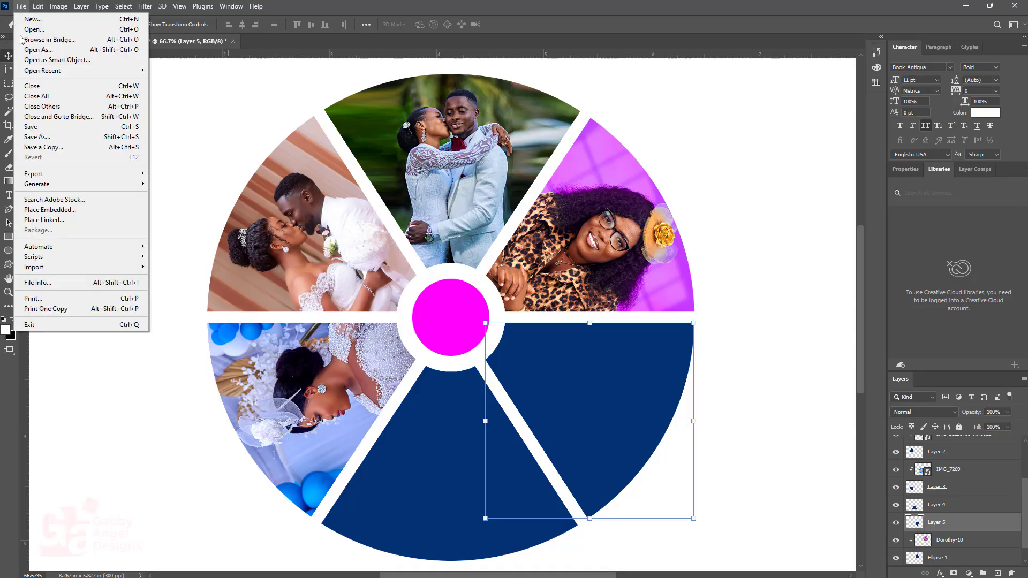
left_click(45, 212)
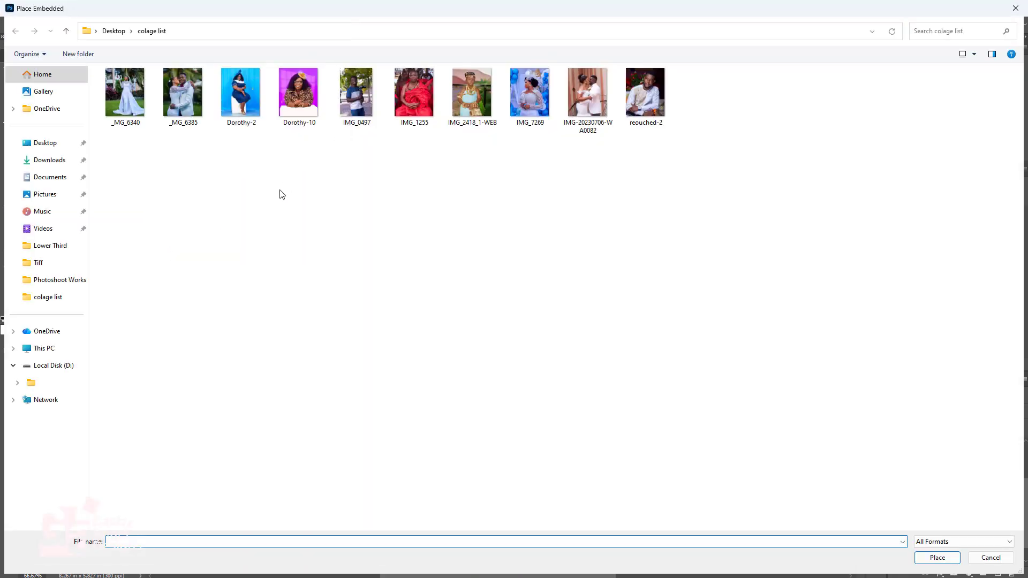
double_click(474, 95)
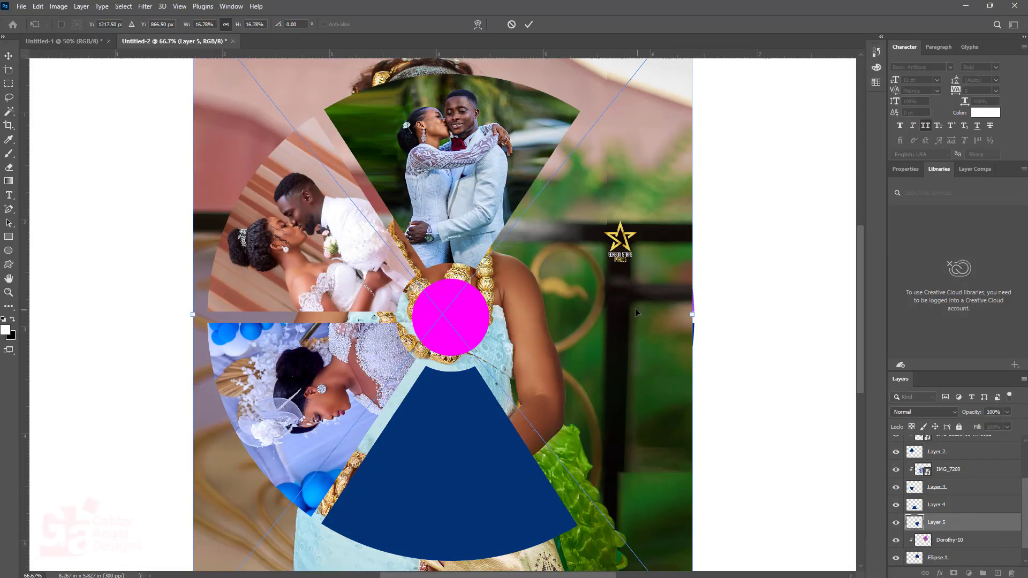
Scale down the IMG_2418_1-WEB photo over the lower-right segment and clip it to that segment
scroll(664, 407, "down", 3)
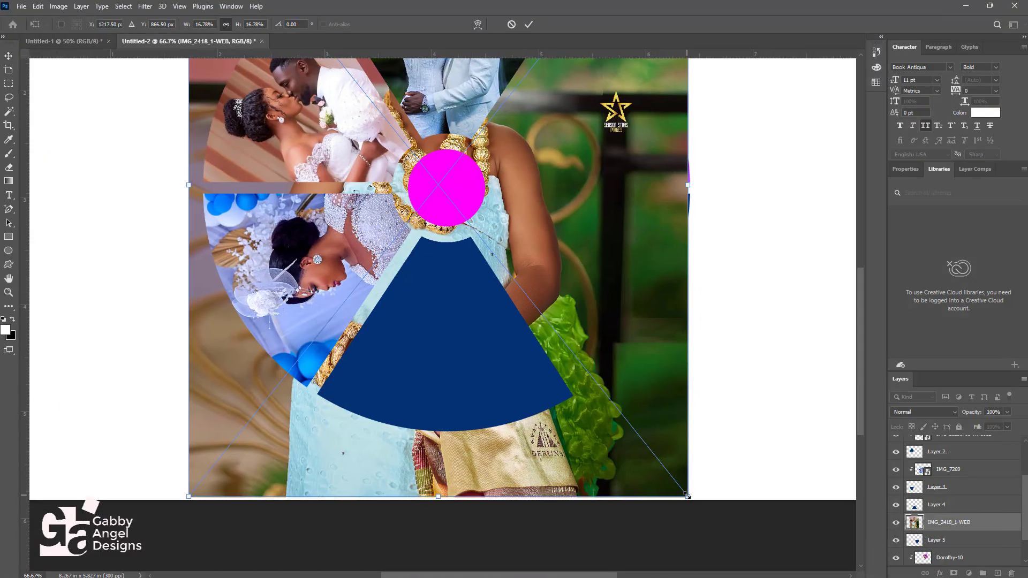
left_click_drag(687, 496, 540, 311)
left_click_drag(523, 212, 668, 316)
key("Return")
right_click(985, 528)
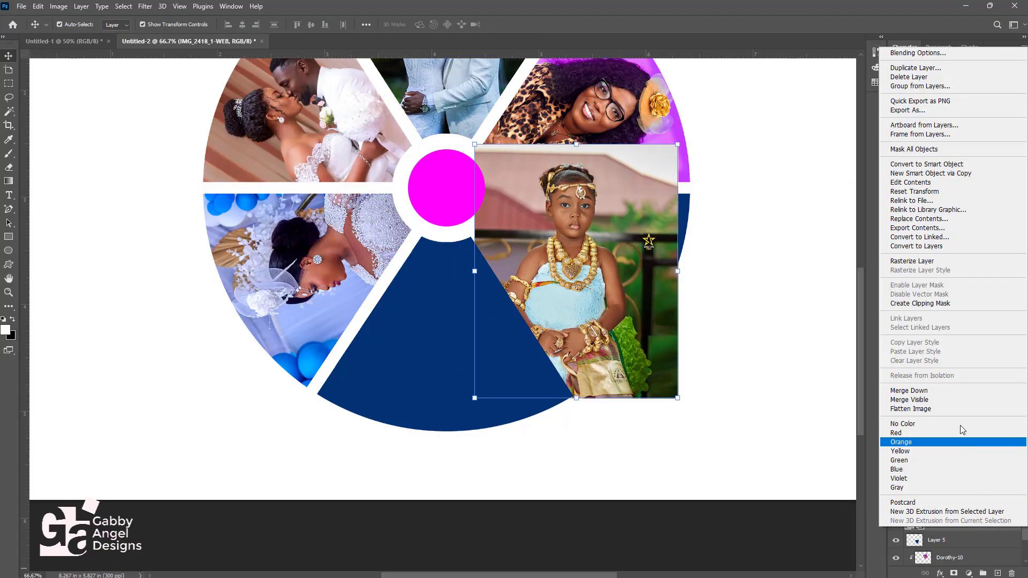
left_click(926, 303)
Scale the IMG_2418_1-WEB photo to 5.77% and rotate it to about 121° within the lower-right segment
left_click_drag(678, 141, 444, 263)
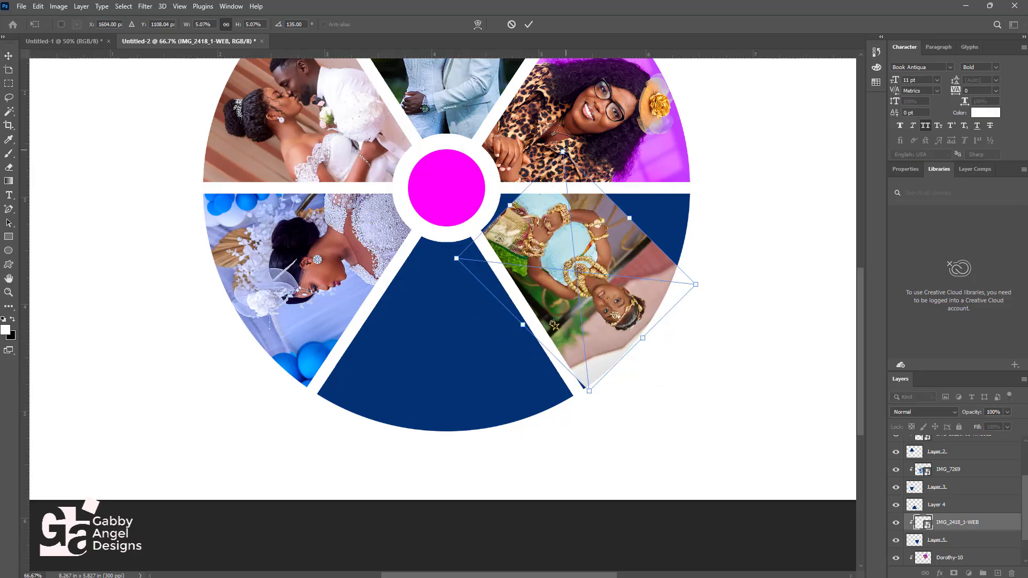
left_click_drag(565, 150, 560, 135)
left_click_drag(798, 284, 792, 281)
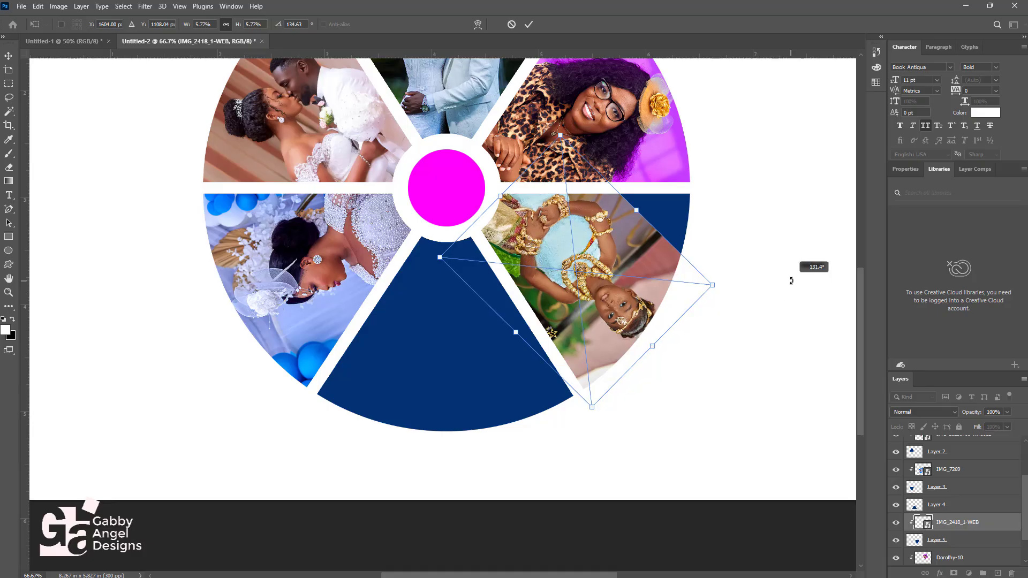
key("Return")
key("ctrl+minus")
Place the IMG_1255 photo as an embedded image directly above Layer 4, the bottom segment
key("l")
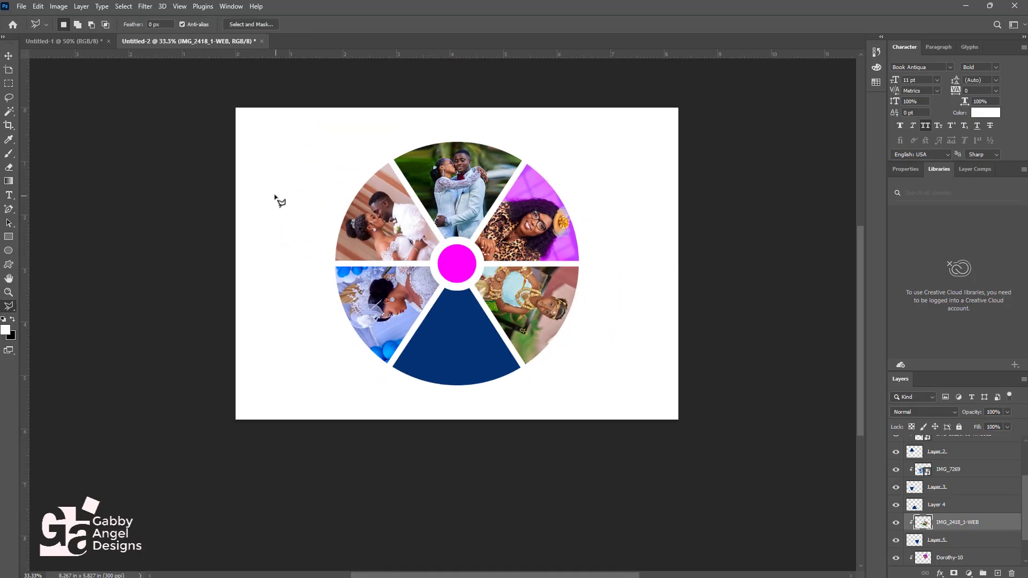
left_click(8, 56)
left_click_drag(597, 327, 632, 321)
left_click_drag(509, 328, 333, 316)
key("ctrl+z")
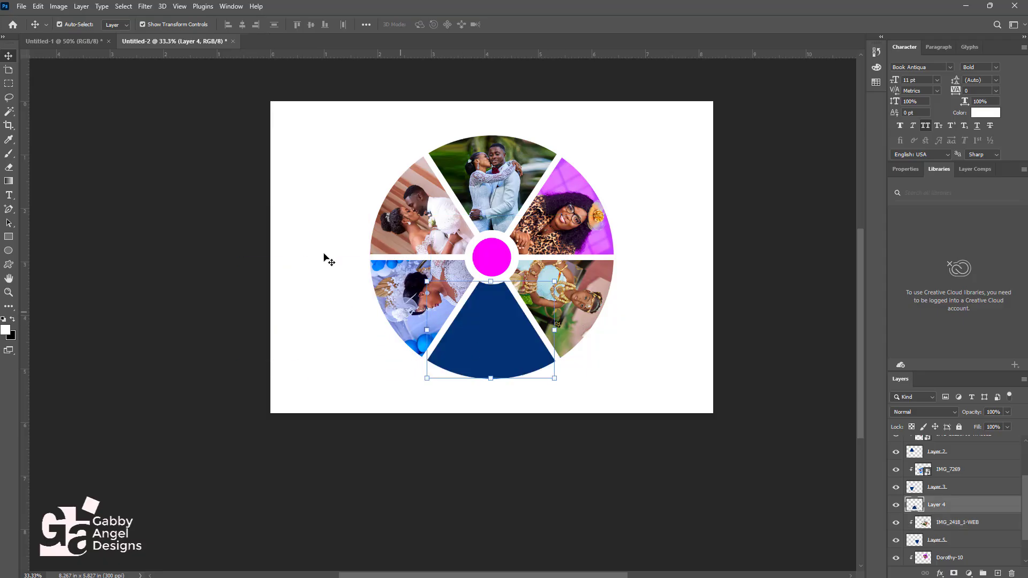
left_click(56, 8)
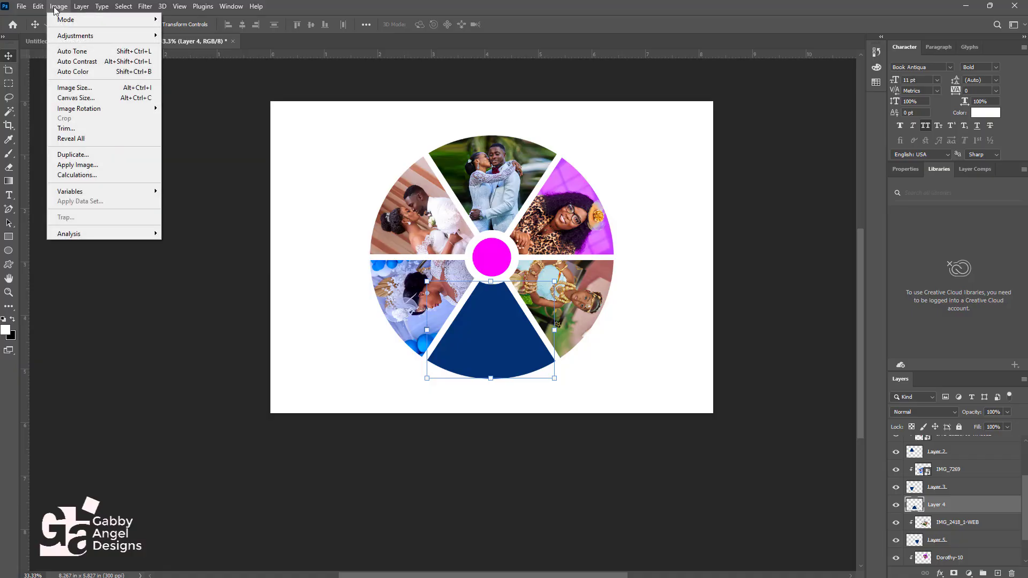
left_click(55, 9)
left_click(17, 10)
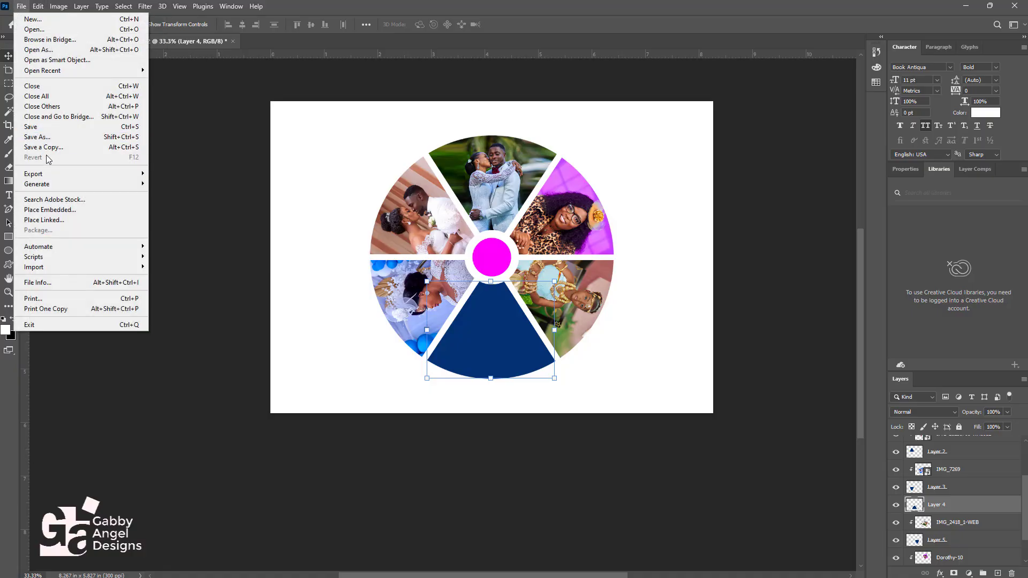
left_click(67, 210)
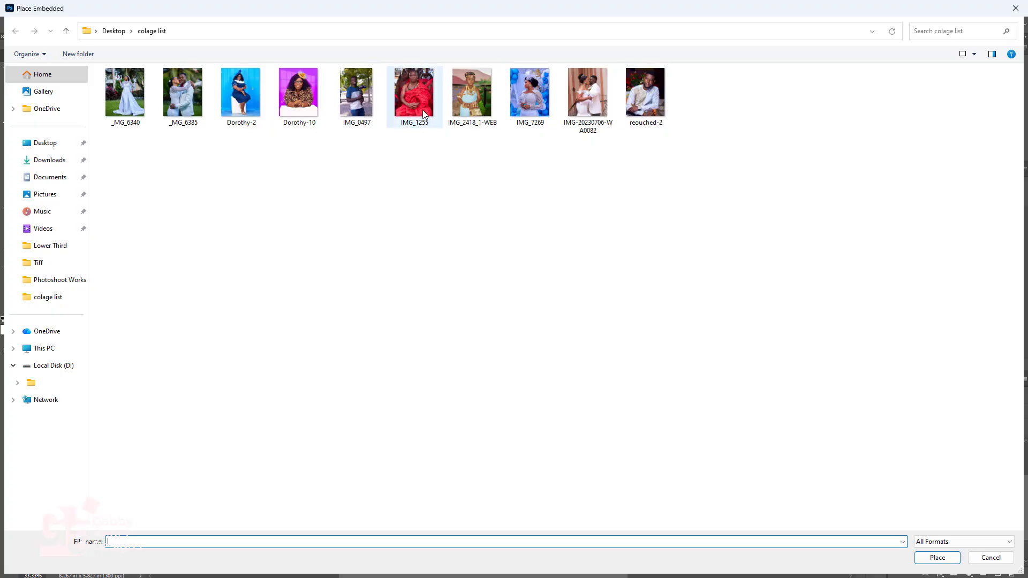
double_click(426, 95)
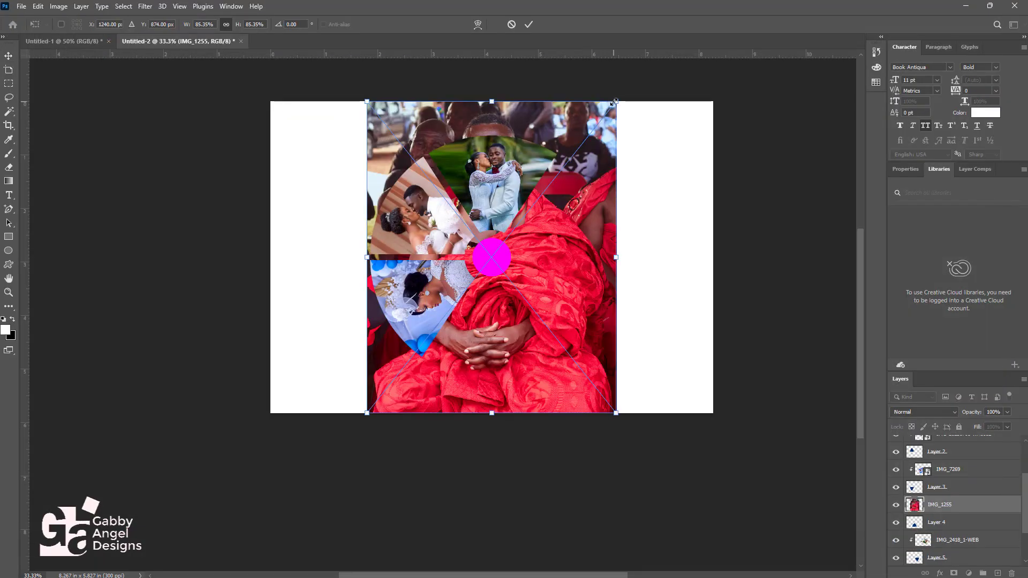
Scale down the IMG_1255 photo and position it over the bottom segment
left_click_drag(608, 127, 538, 191)
left_click_drag(515, 262, 518, 317)
key("Return")
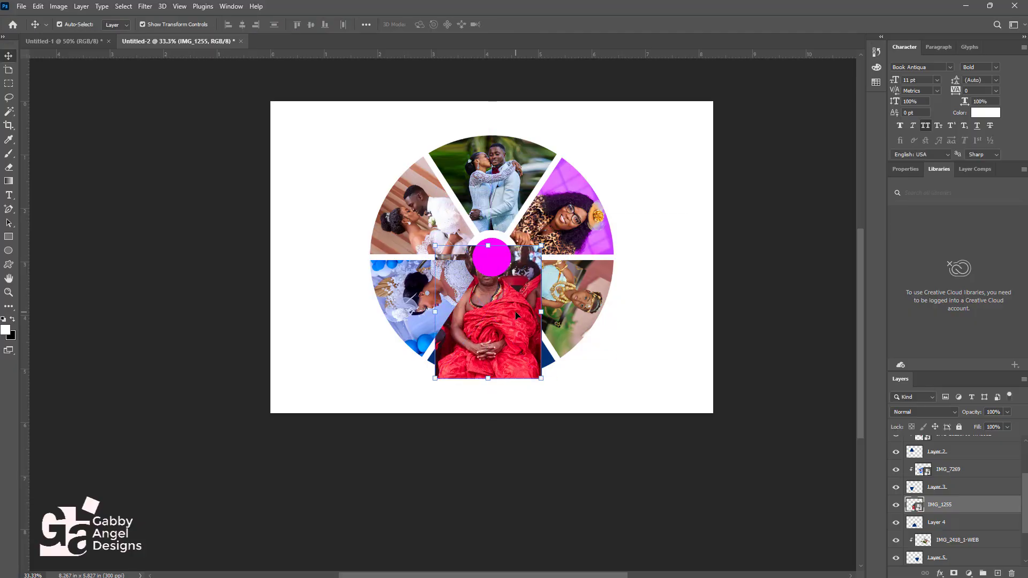
Clip the IMG_1255 photo to the bottom segment and move it down so the man's face sits below the center circle
right_click(994, 510)
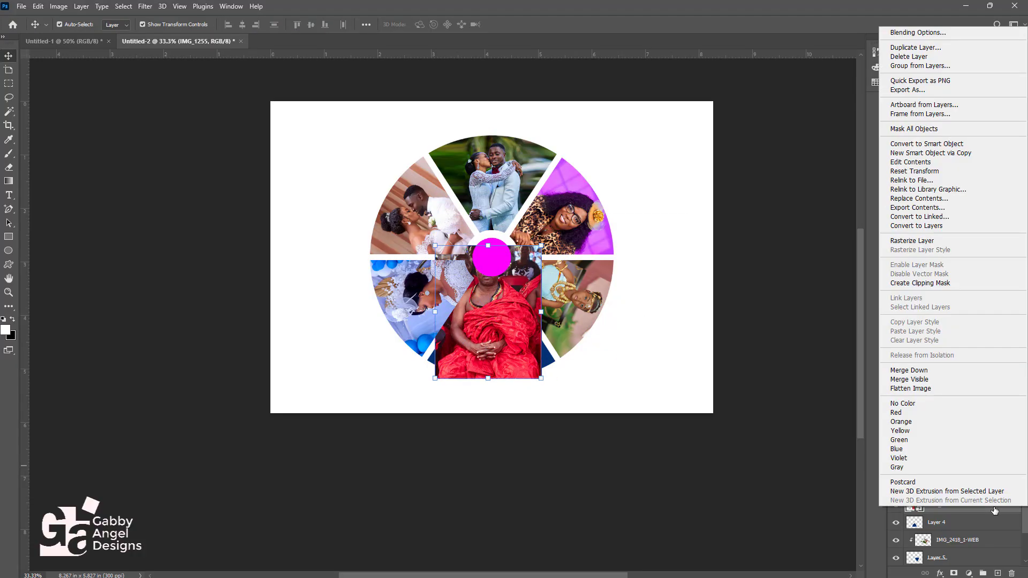
left_click(938, 284)
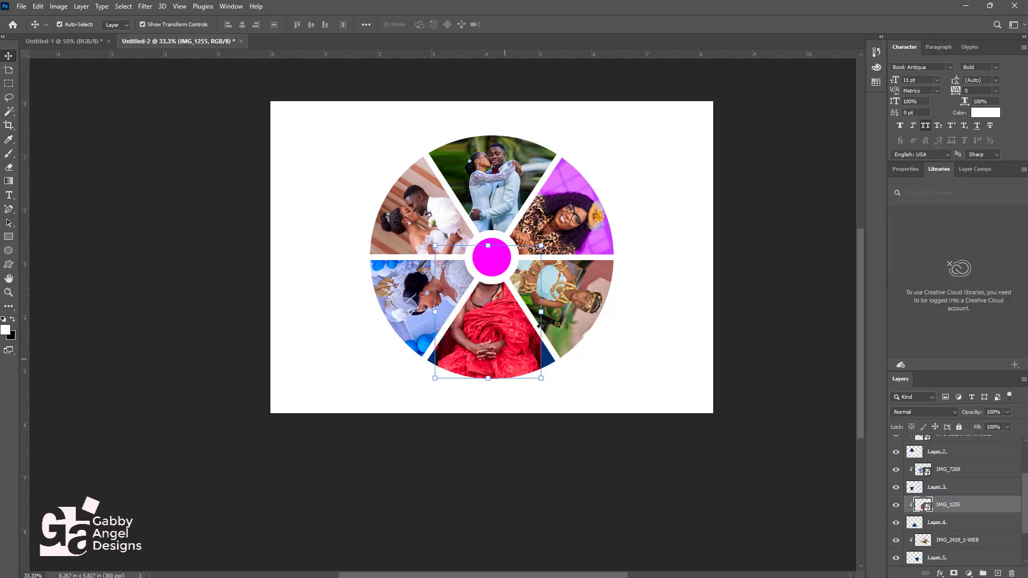
left_click_drag(509, 322, 512, 359)
left_click(787, 390)
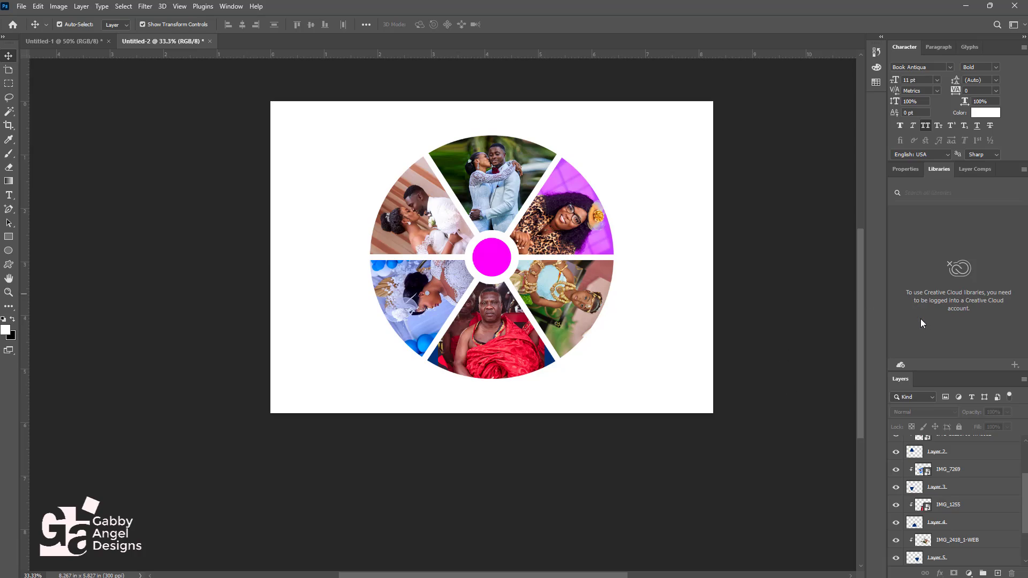
scroll(1027, 504, "down", 3)
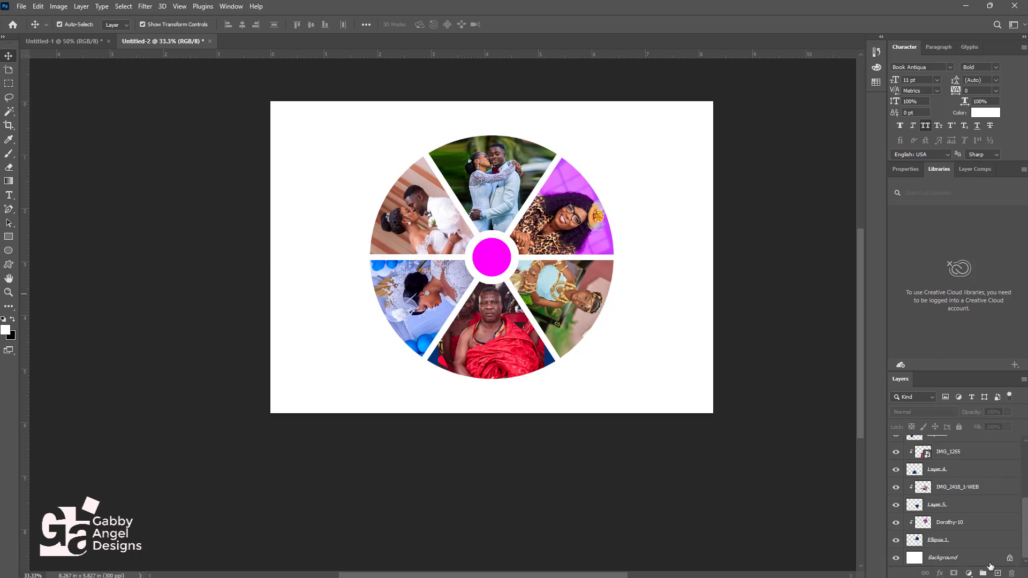
left_click(1008, 541)
mouse_move(1027, 523)
left_mouse_down()
mouse_move(1027, 447)
mouse_move(1027, 527)
left_mouse_up()
left_click(774, 292)
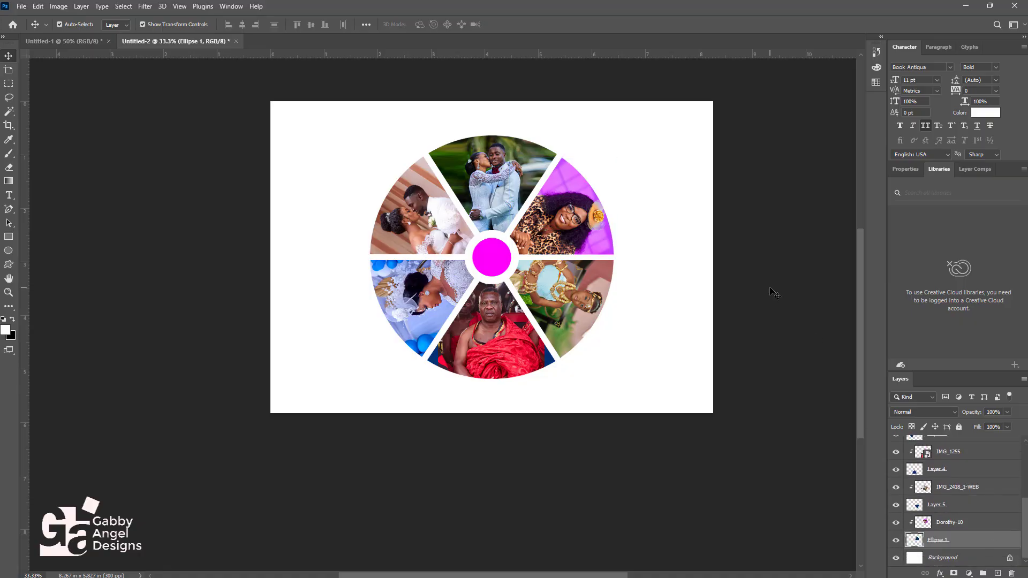
key("ctrl+0")
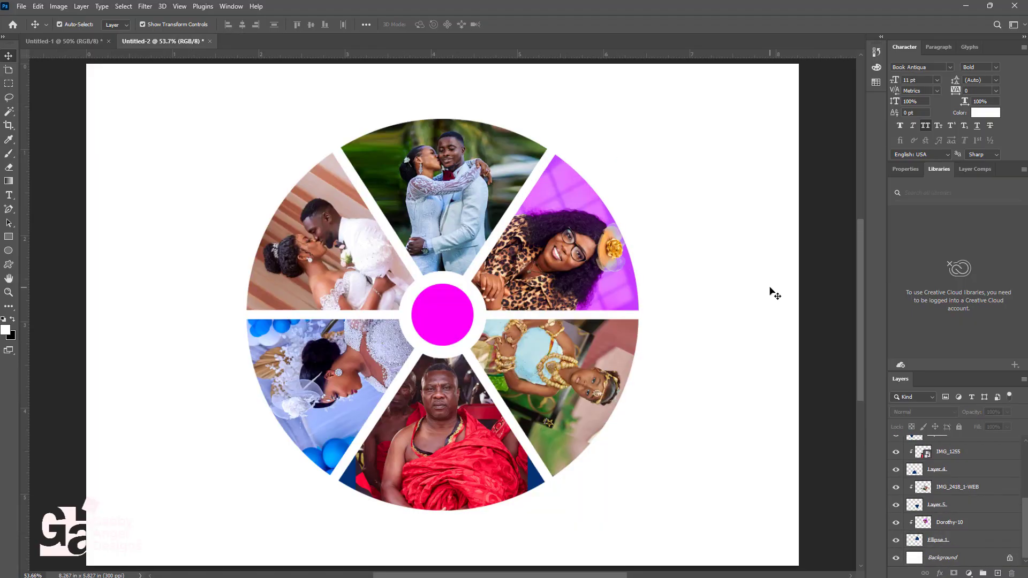